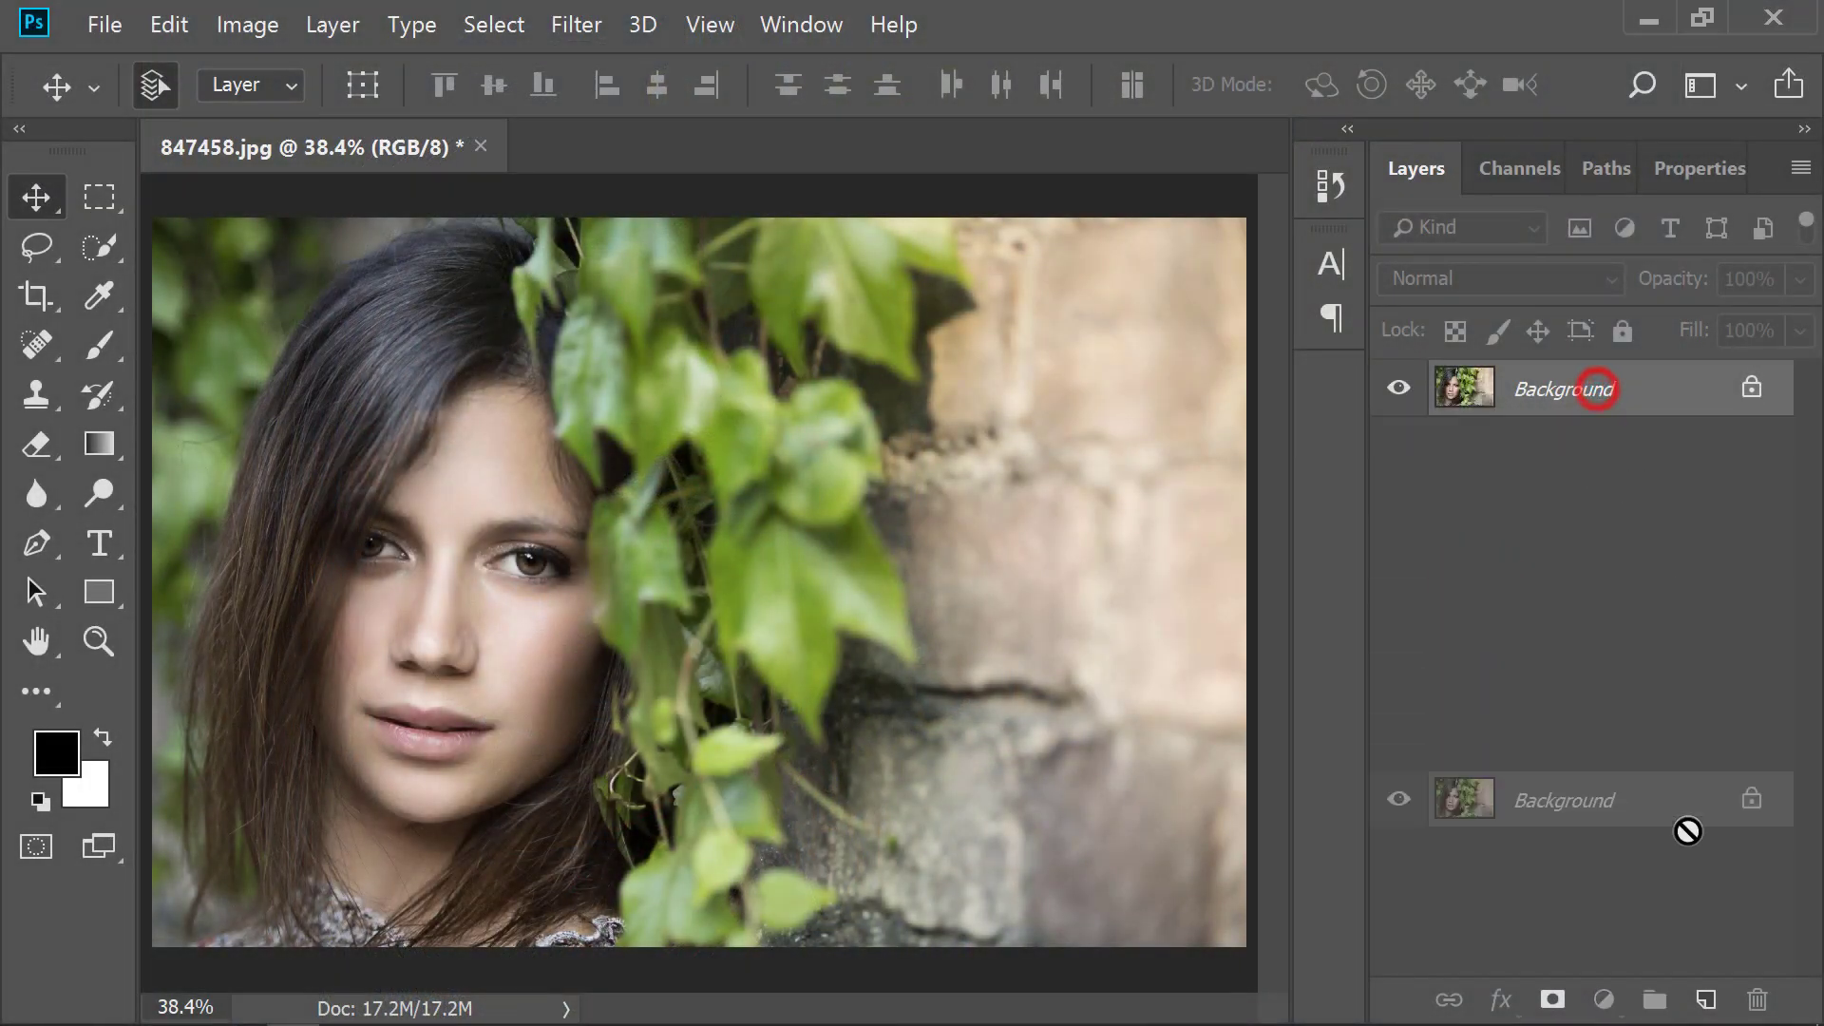
# - Duplicate the Background layer as Background copy in the Layers panel
pyautogui.moveTo(1599, 399); pyautogui.dragTo(1705, 997)
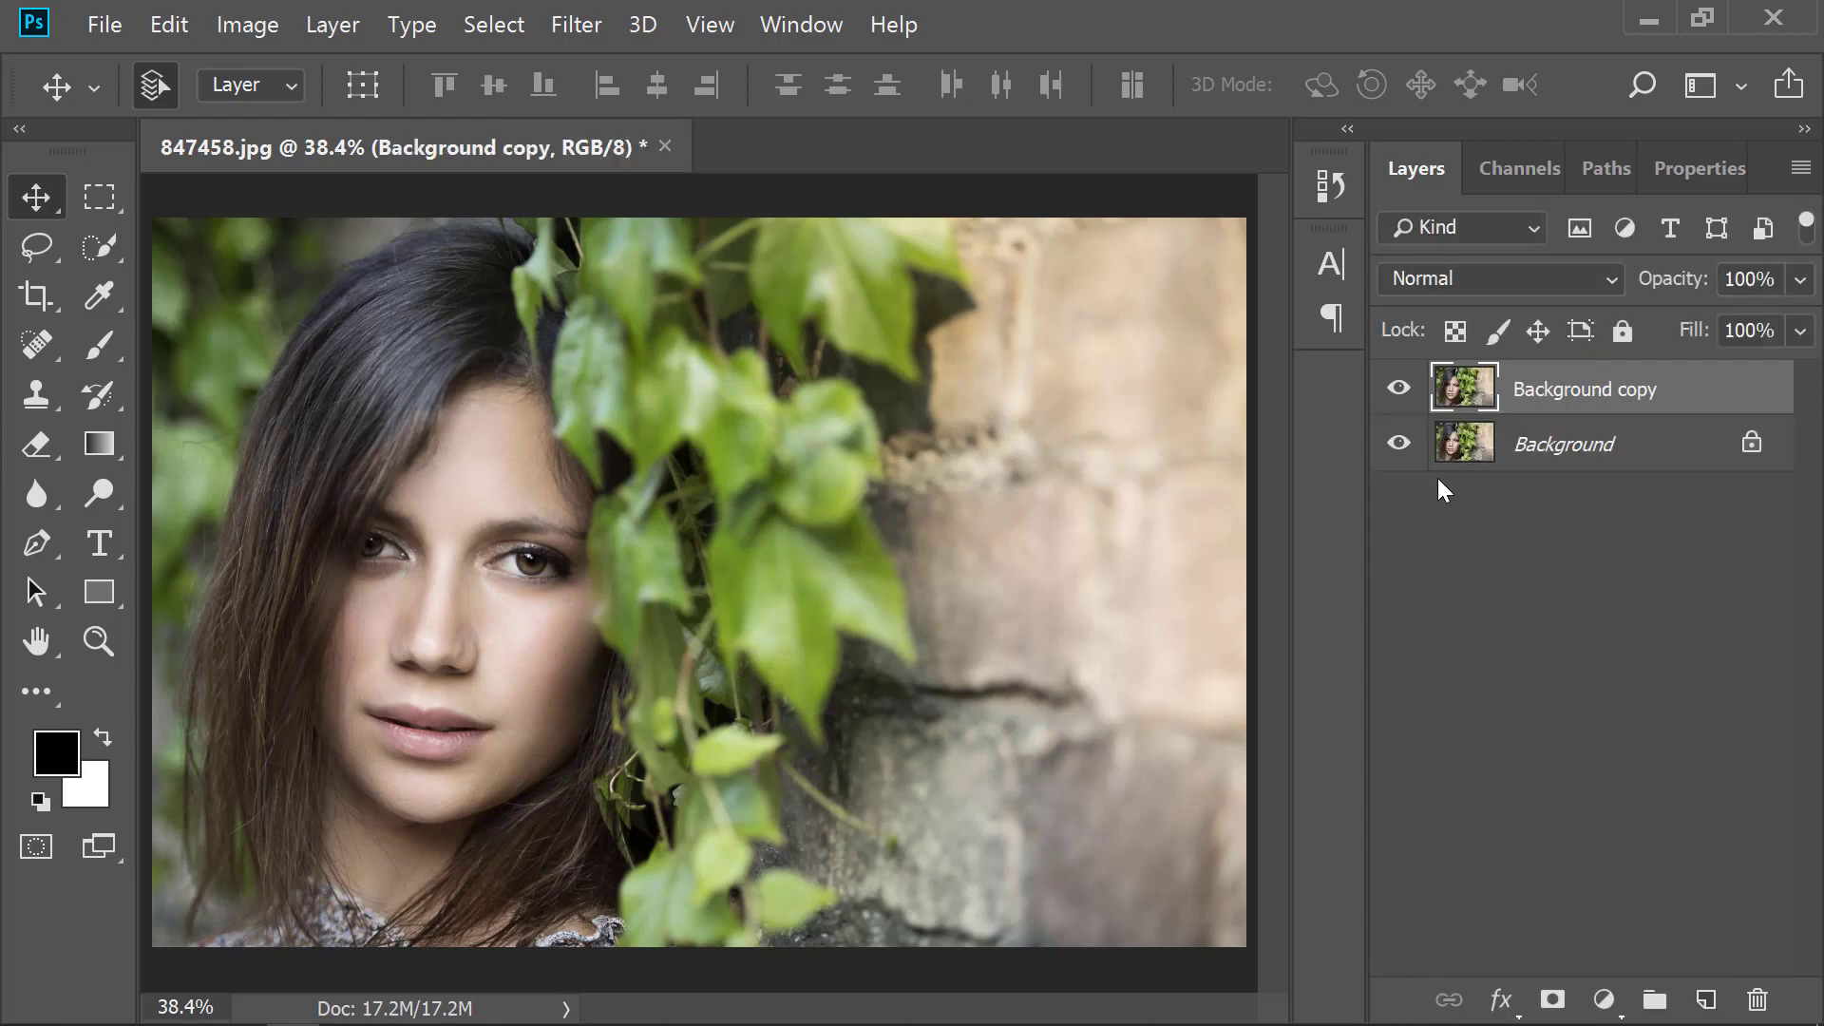
# - Apply Shadows/Highlights to Background copy with the default 35% shadows amount
pyautogui.click(247, 25)
pyautogui.moveTo(280, 97)
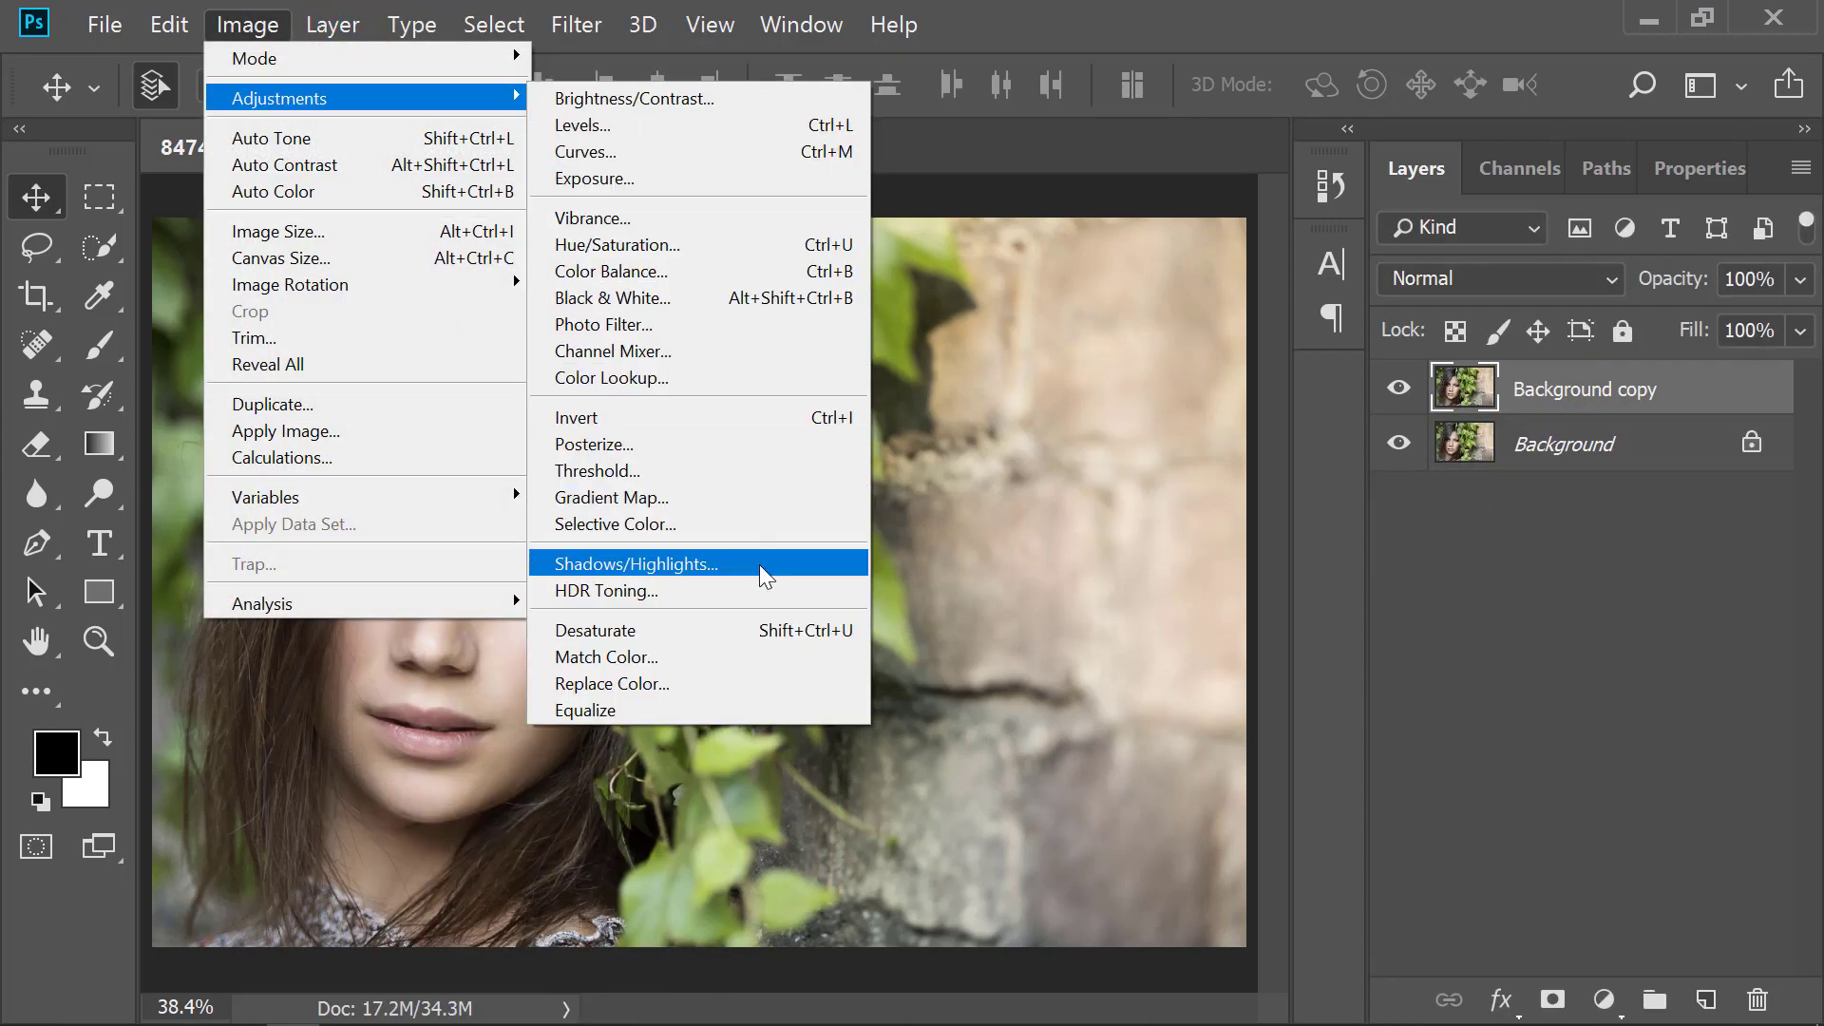
pyautogui.click(760, 564)
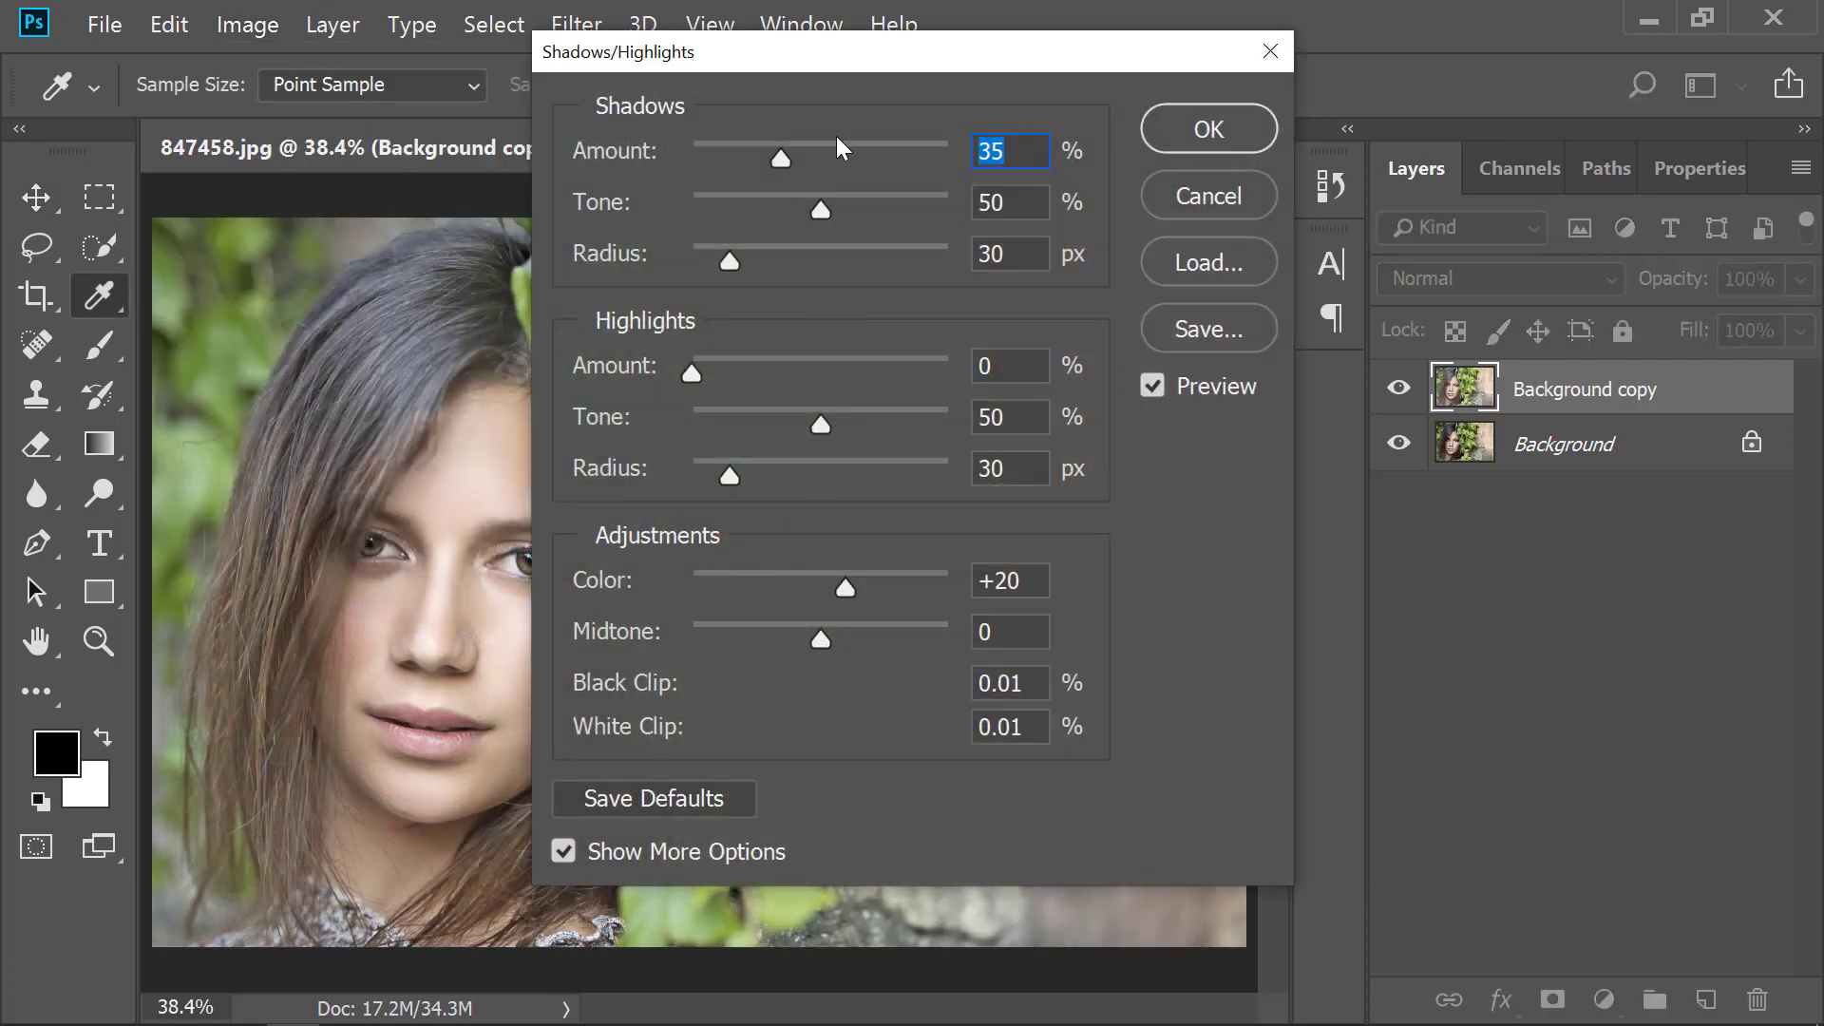
pyautogui.click(1227, 127)
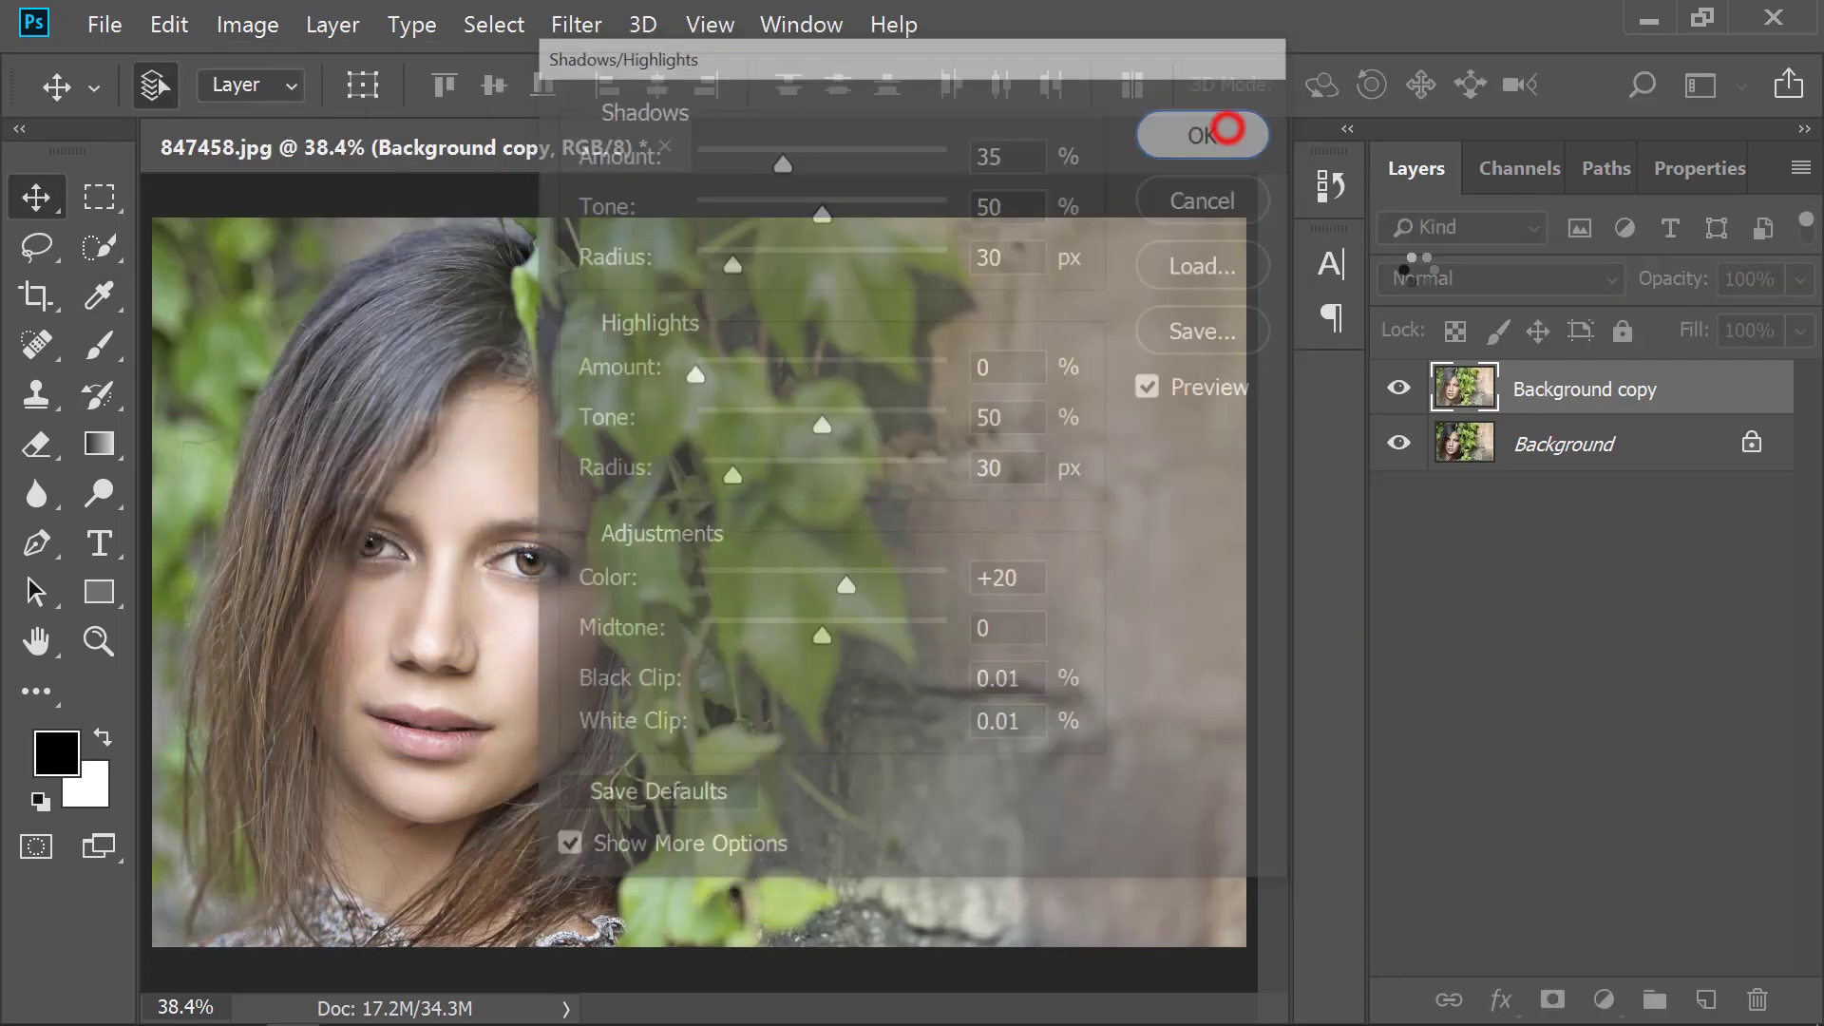
# - Lower Background copy's opacity to 45% and toggle it to compare
pyautogui.click(1798, 285)
pyautogui.moveTo(1679, 323); pyautogui.dragTo(1691, 318)
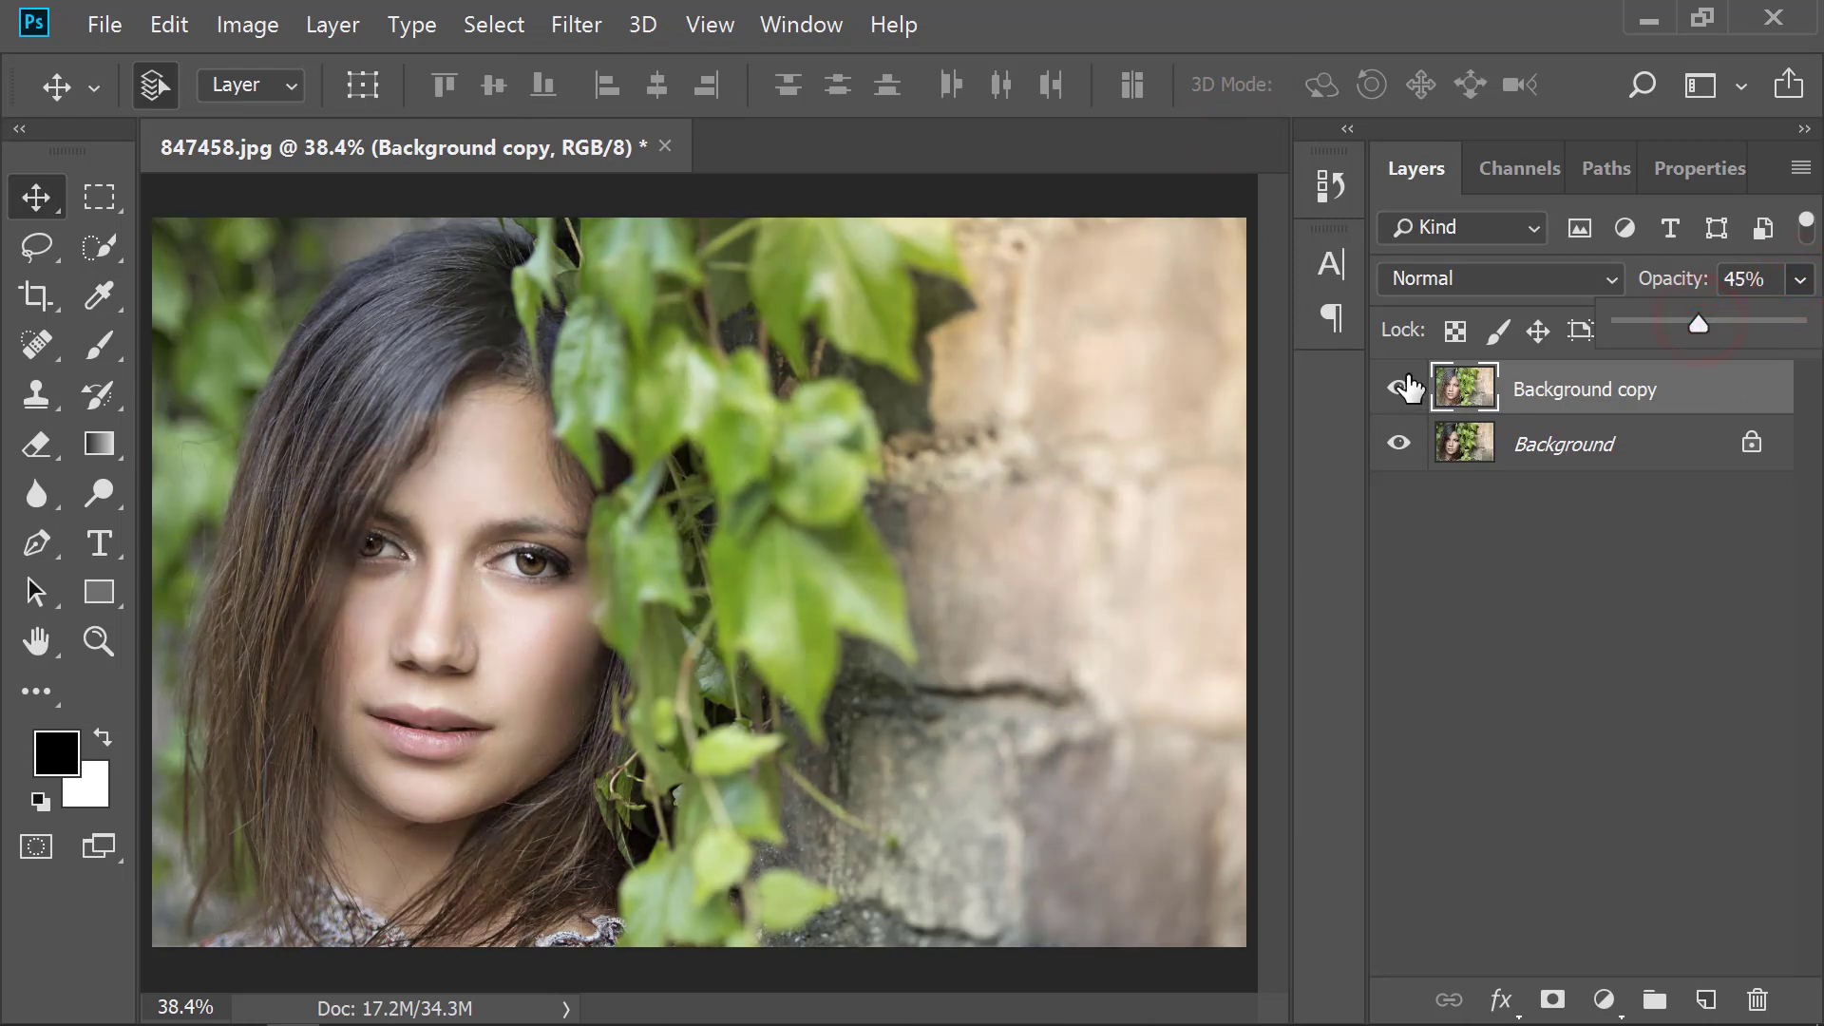
pyautogui.click(1402, 387)
pyautogui.click(1402, 387)
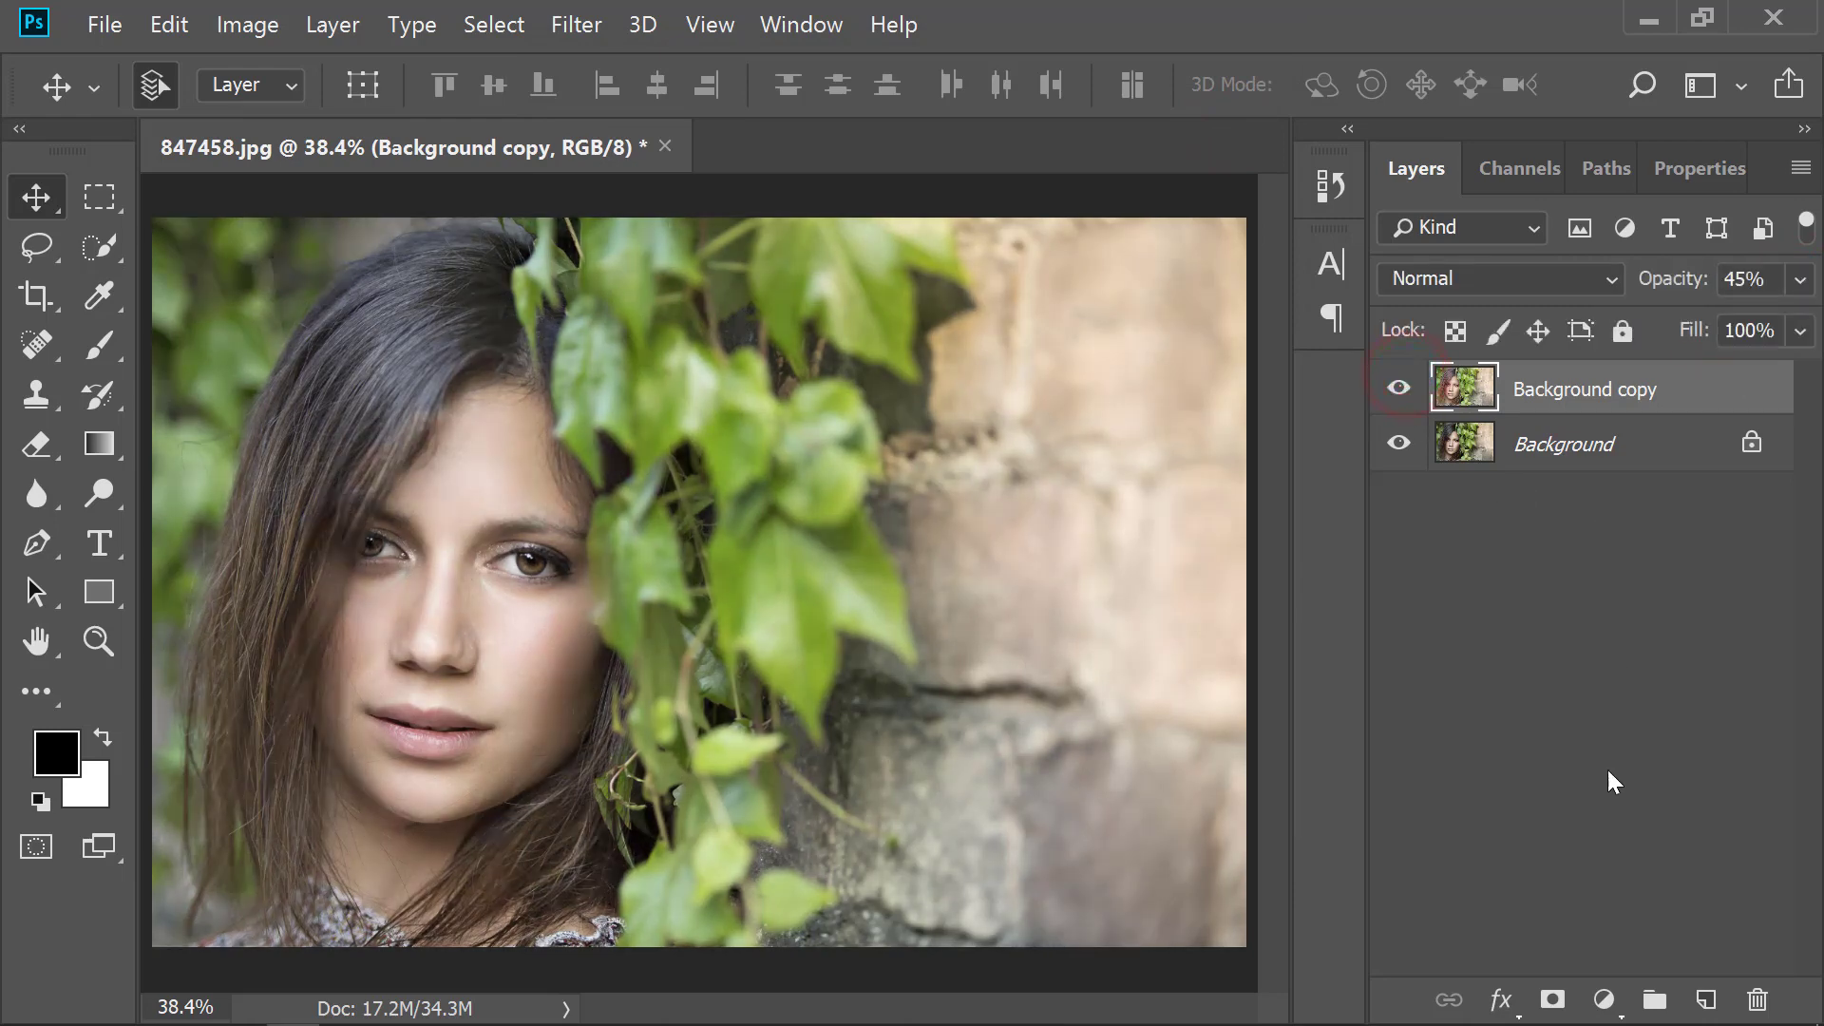
# - Add a Selective Color layer with Reds Cyan -100 and Yellows Cyan -72
pyautogui.click(1601, 999)
pyautogui.click(1634, 972)
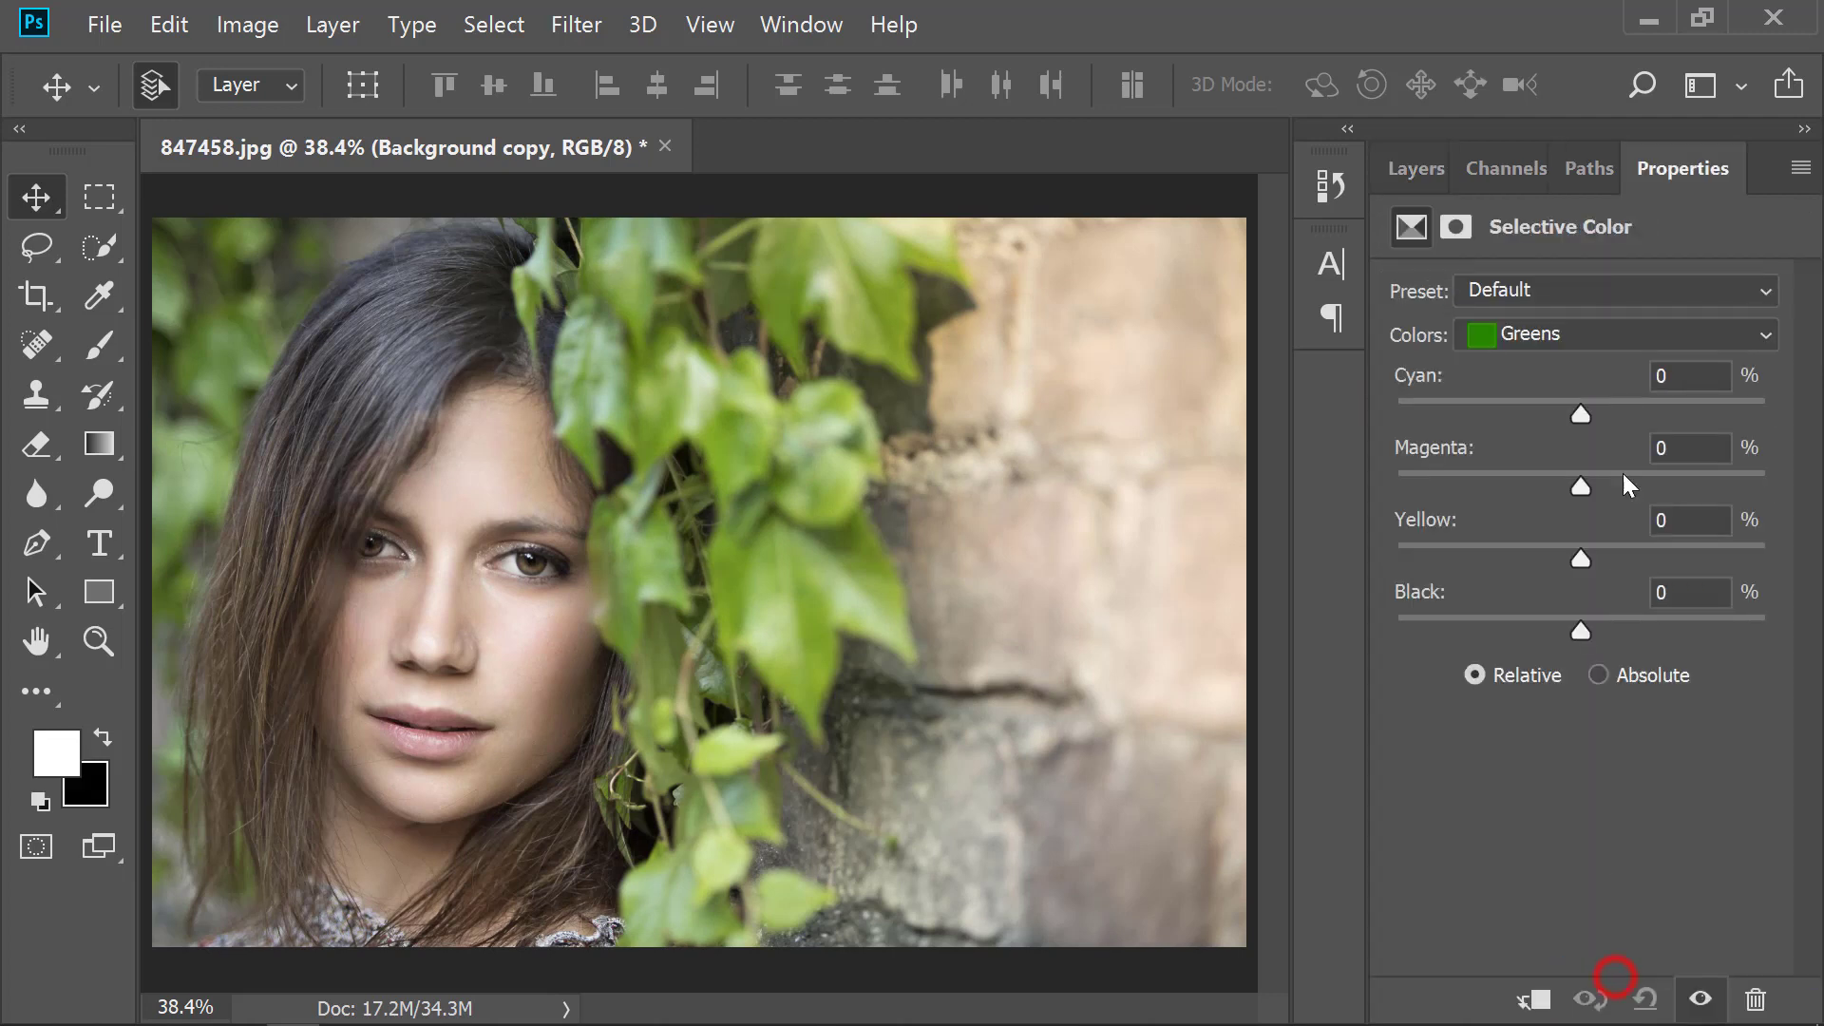
pyautogui.click(1565, 328)
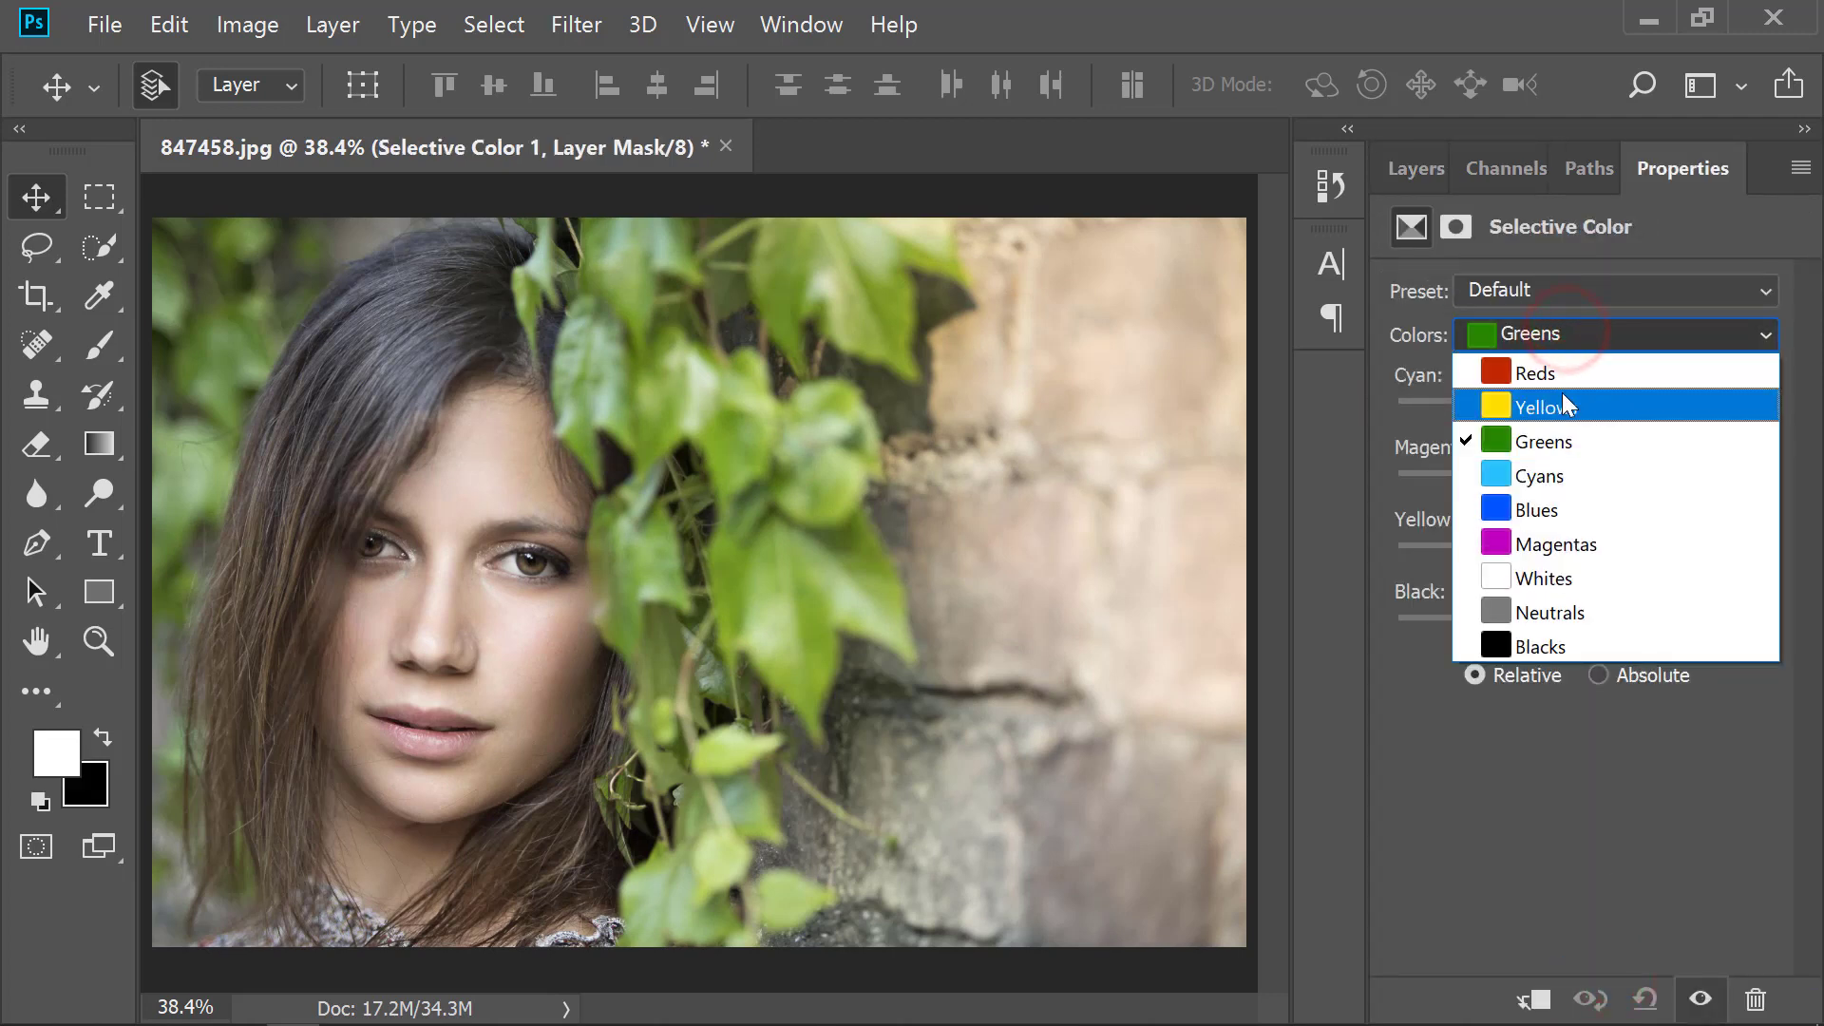
pyautogui.click(1558, 373)
pyautogui.moveTo(1578, 415); pyautogui.dragTo(1366, 414)
pyautogui.click(1580, 338)
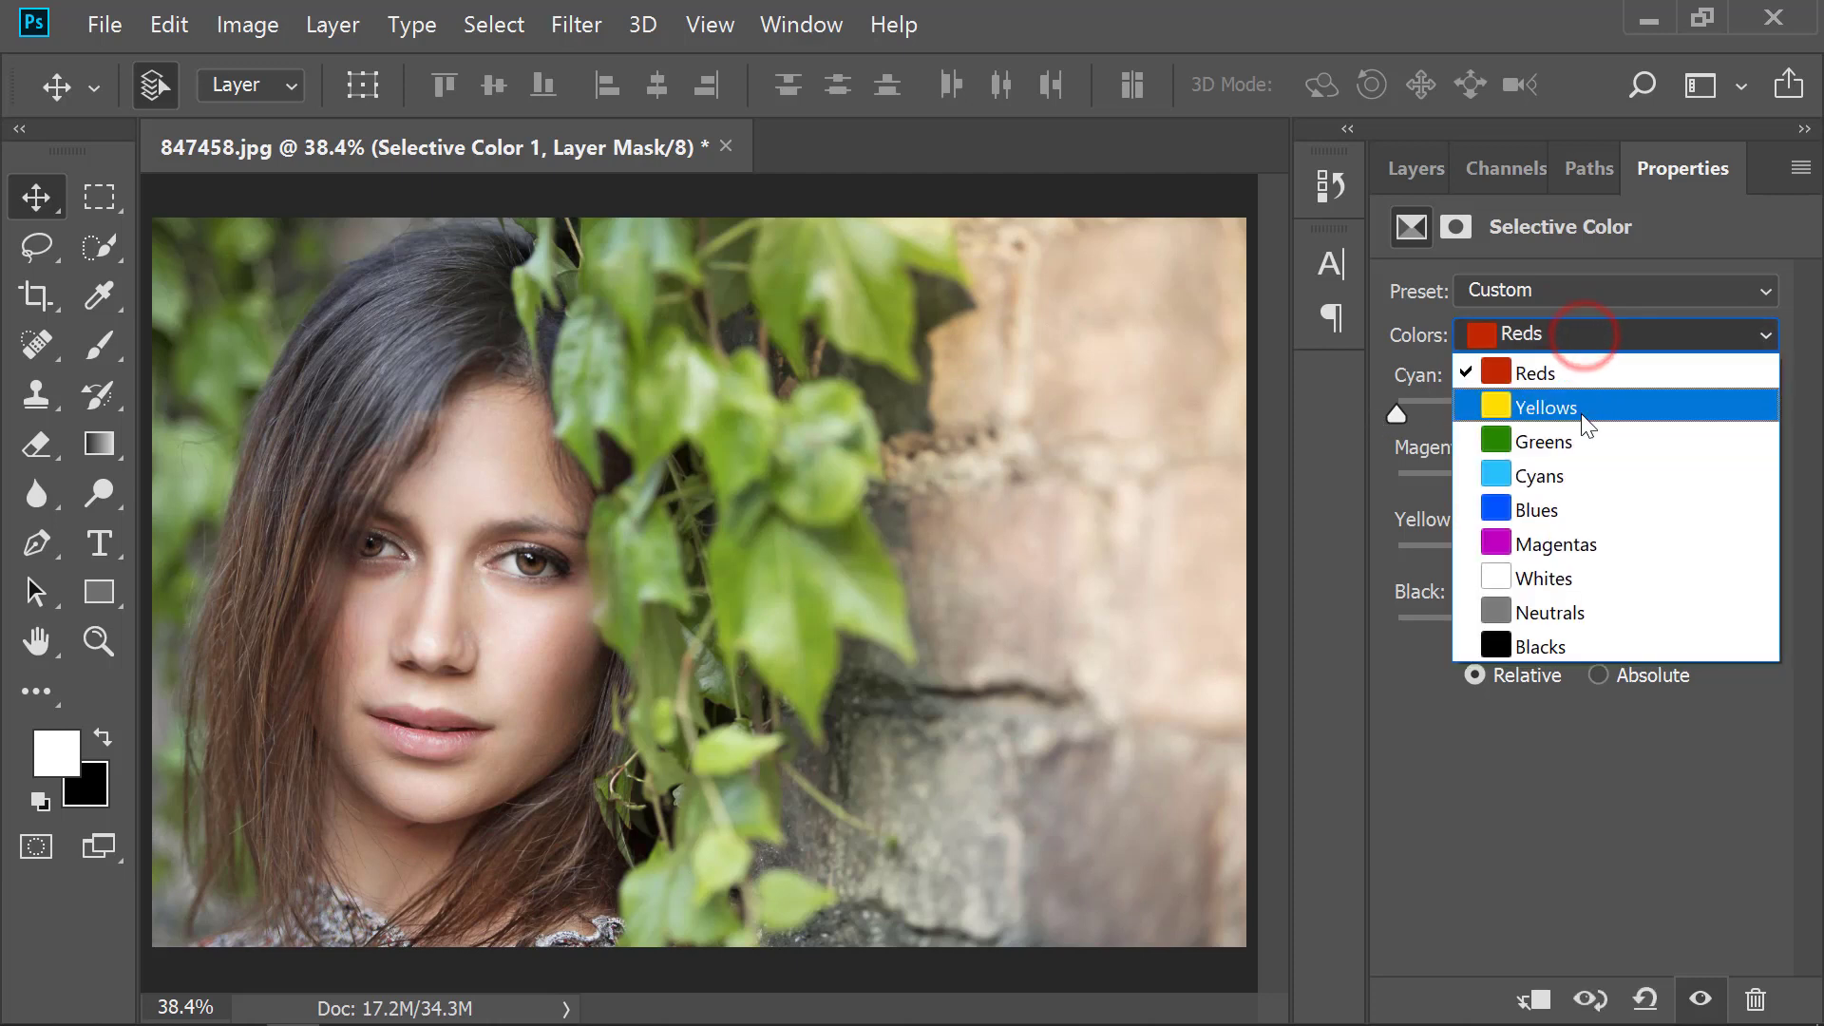
pyautogui.click(1581, 405)
pyautogui.moveTo(1581, 413); pyautogui.dragTo(1450, 409)
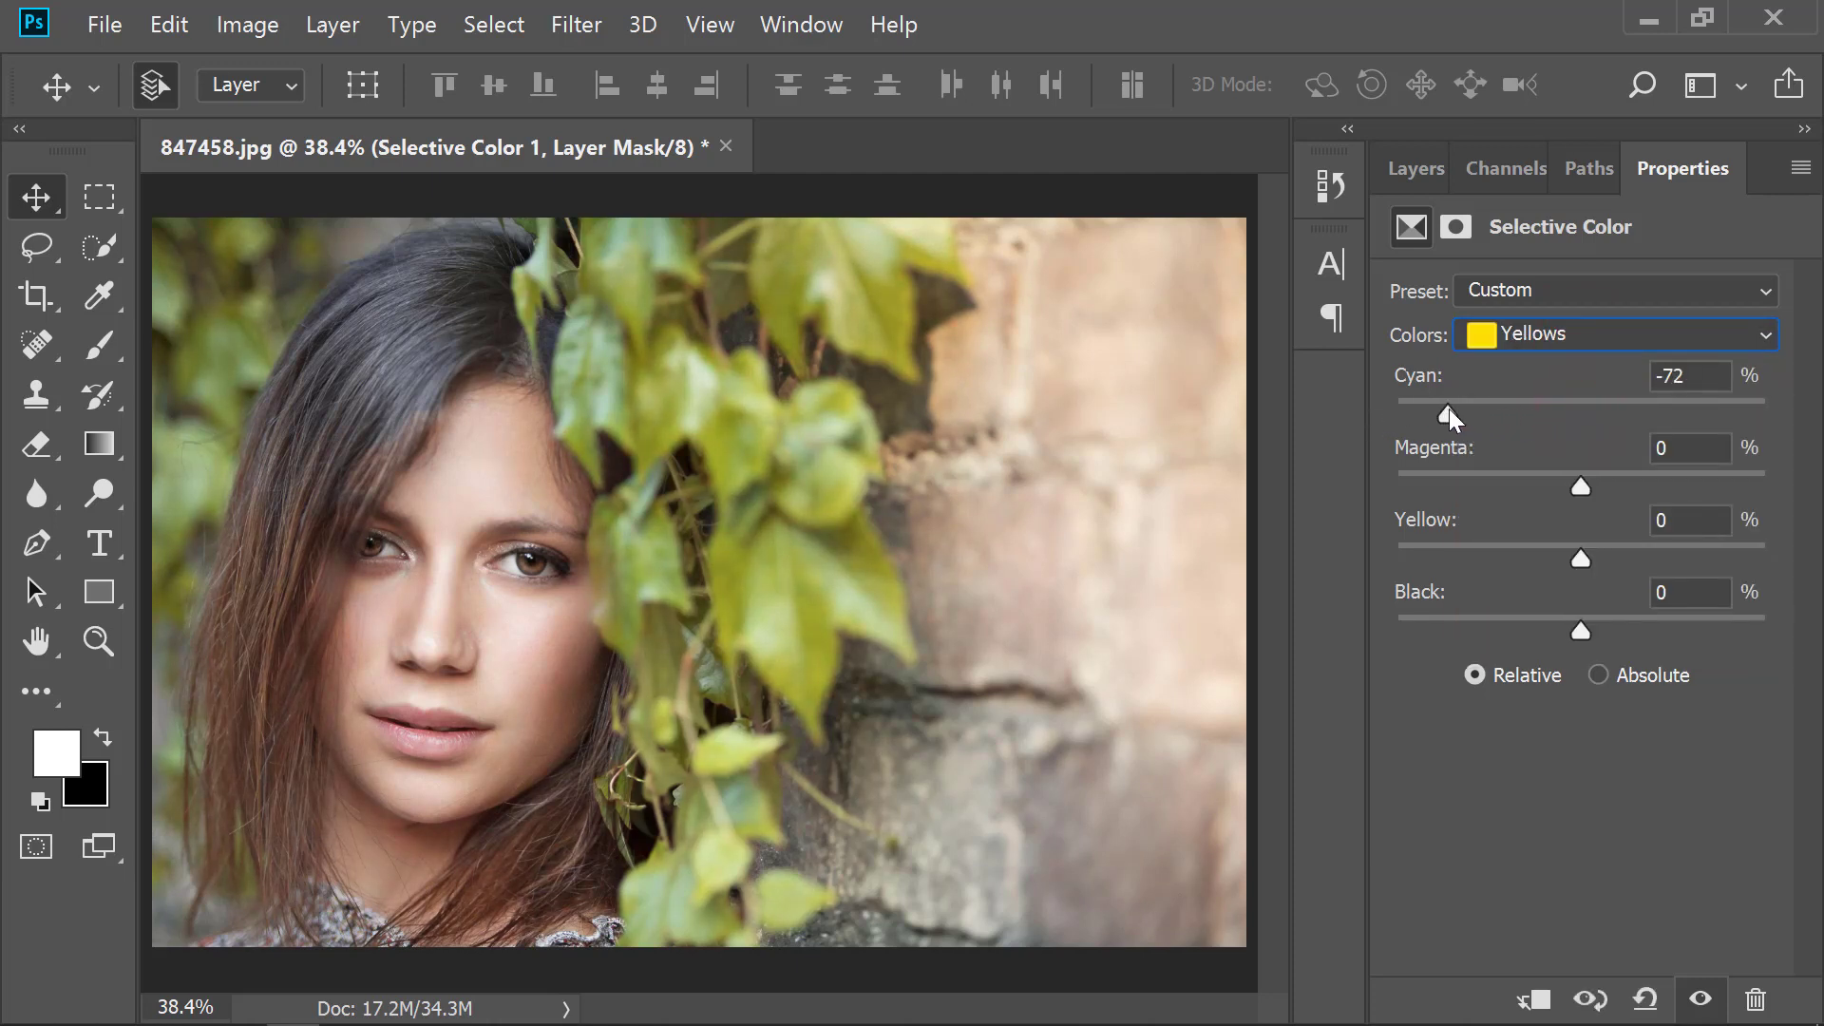
# - Set the Greens to Cyan +100, Magenta +100, Black +100 with Yellow pulled down
pyautogui.click(1592, 342)
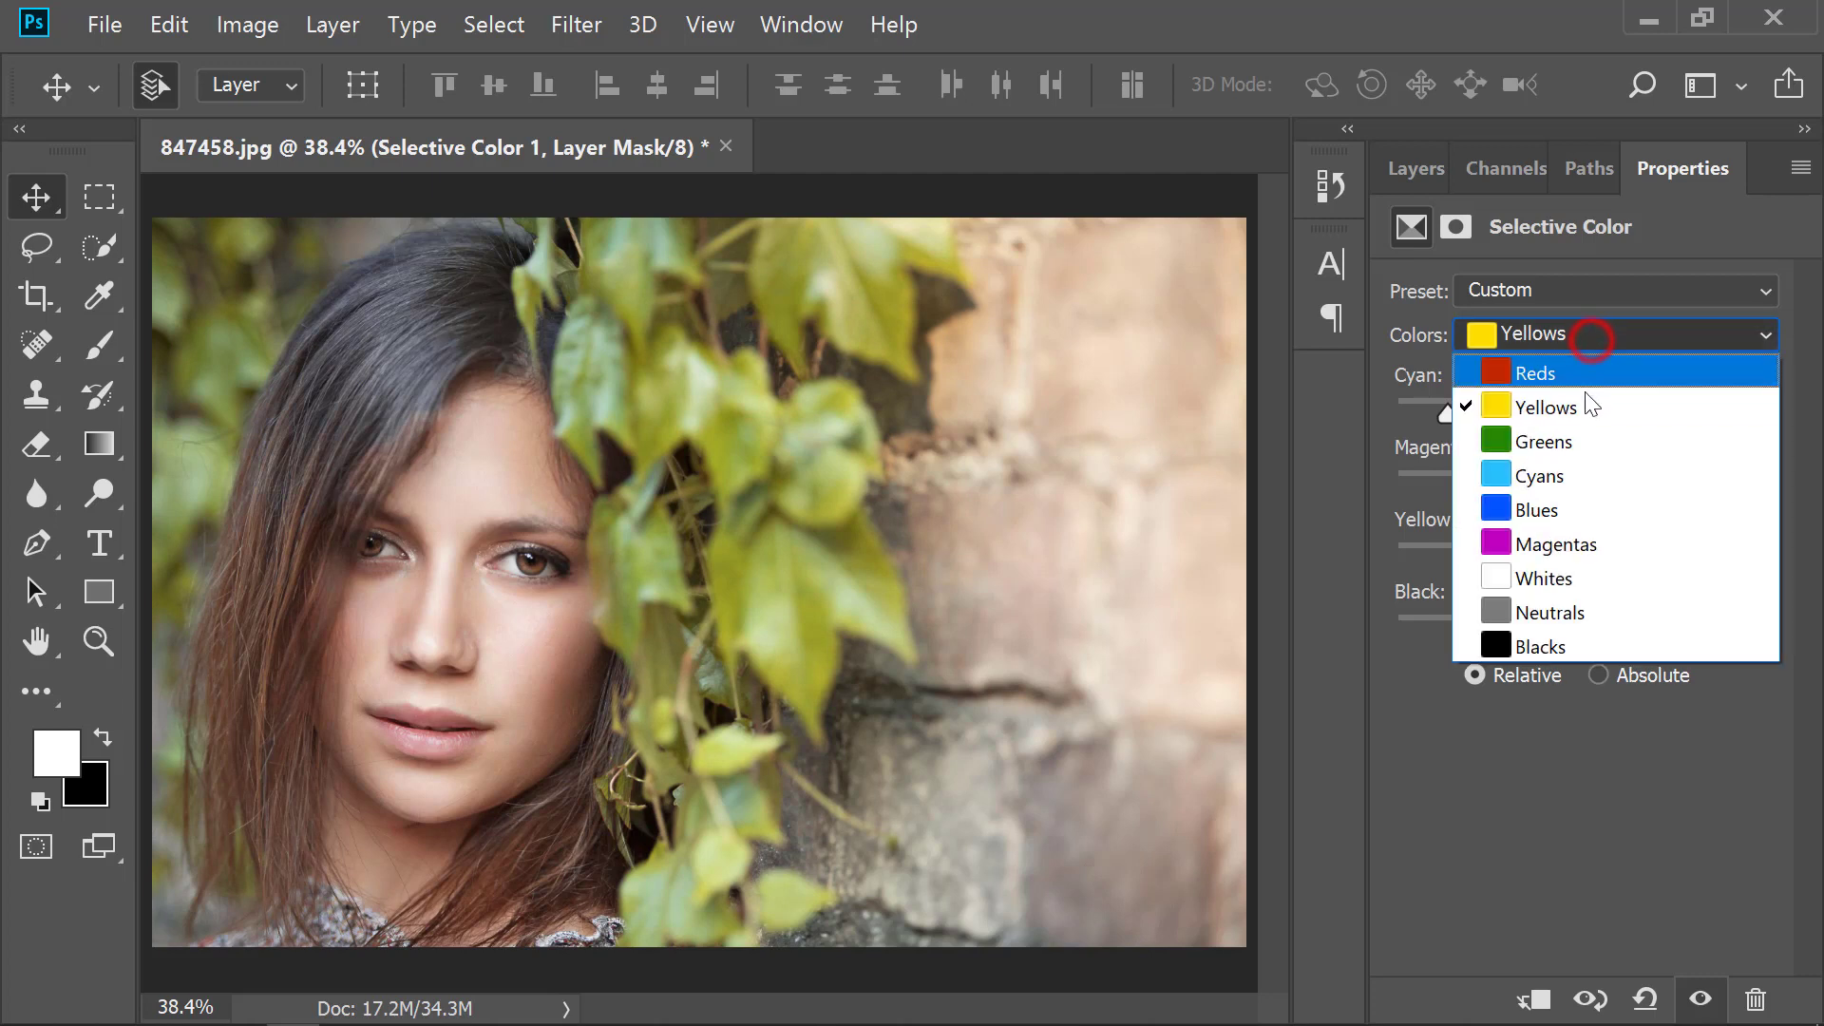
pyautogui.click(1580, 436)
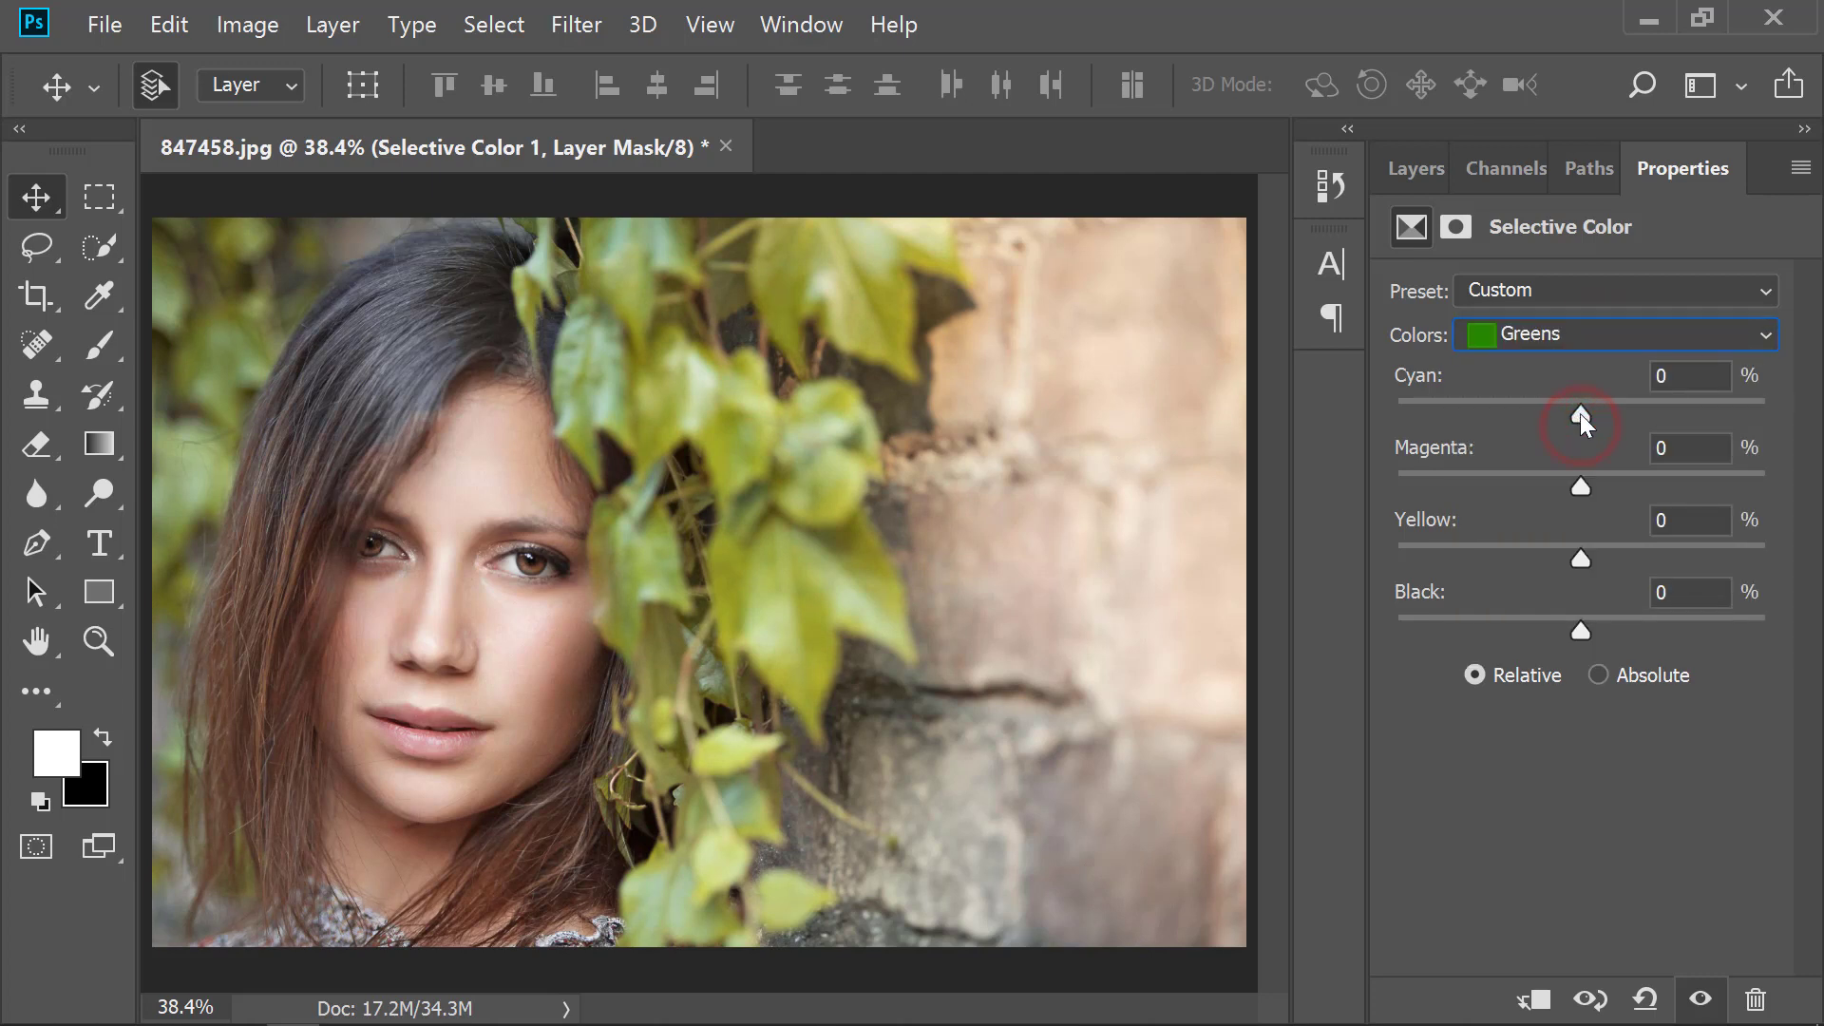
pyautogui.moveTo(1581, 414); pyautogui.dragTo(1765, 414)
pyautogui.moveTo(1582, 486); pyautogui.dragTo(1764, 486)
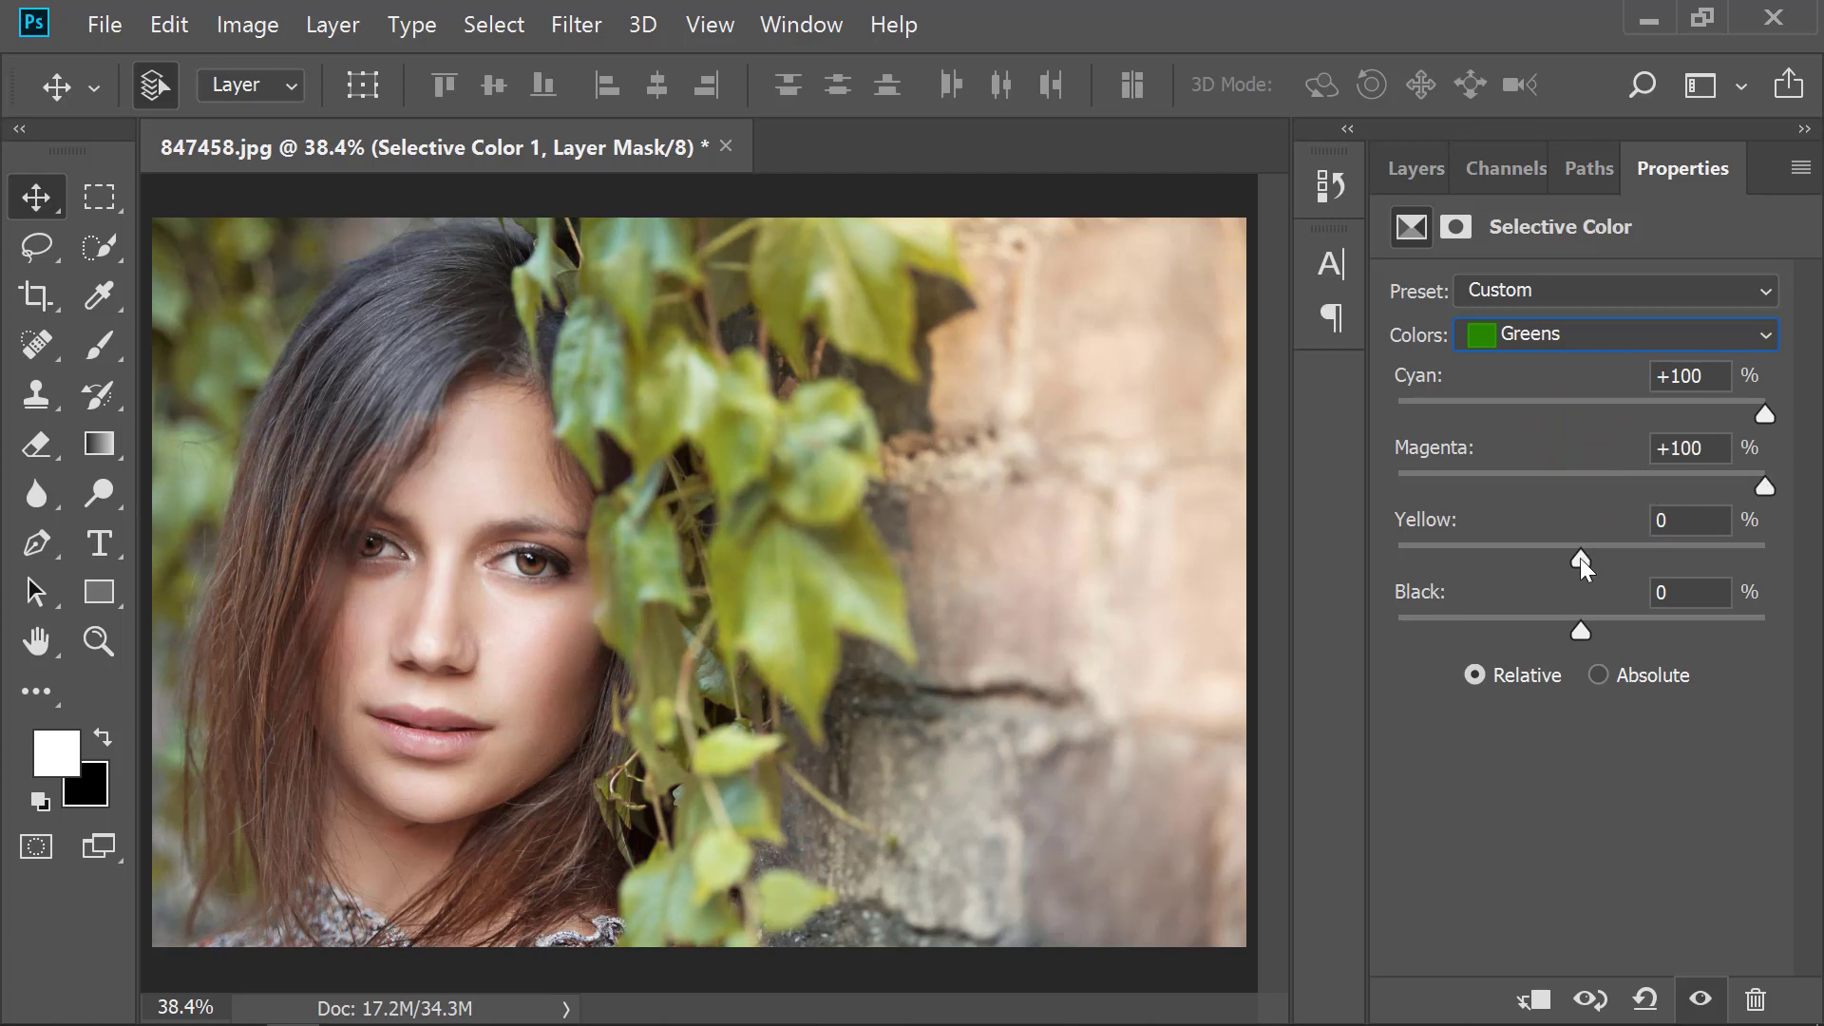
pyautogui.moveTo(1580, 557); pyautogui.dragTo(1378, 560)
pyautogui.moveTo(1582, 630); pyautogui.dragTo(1812, 641)
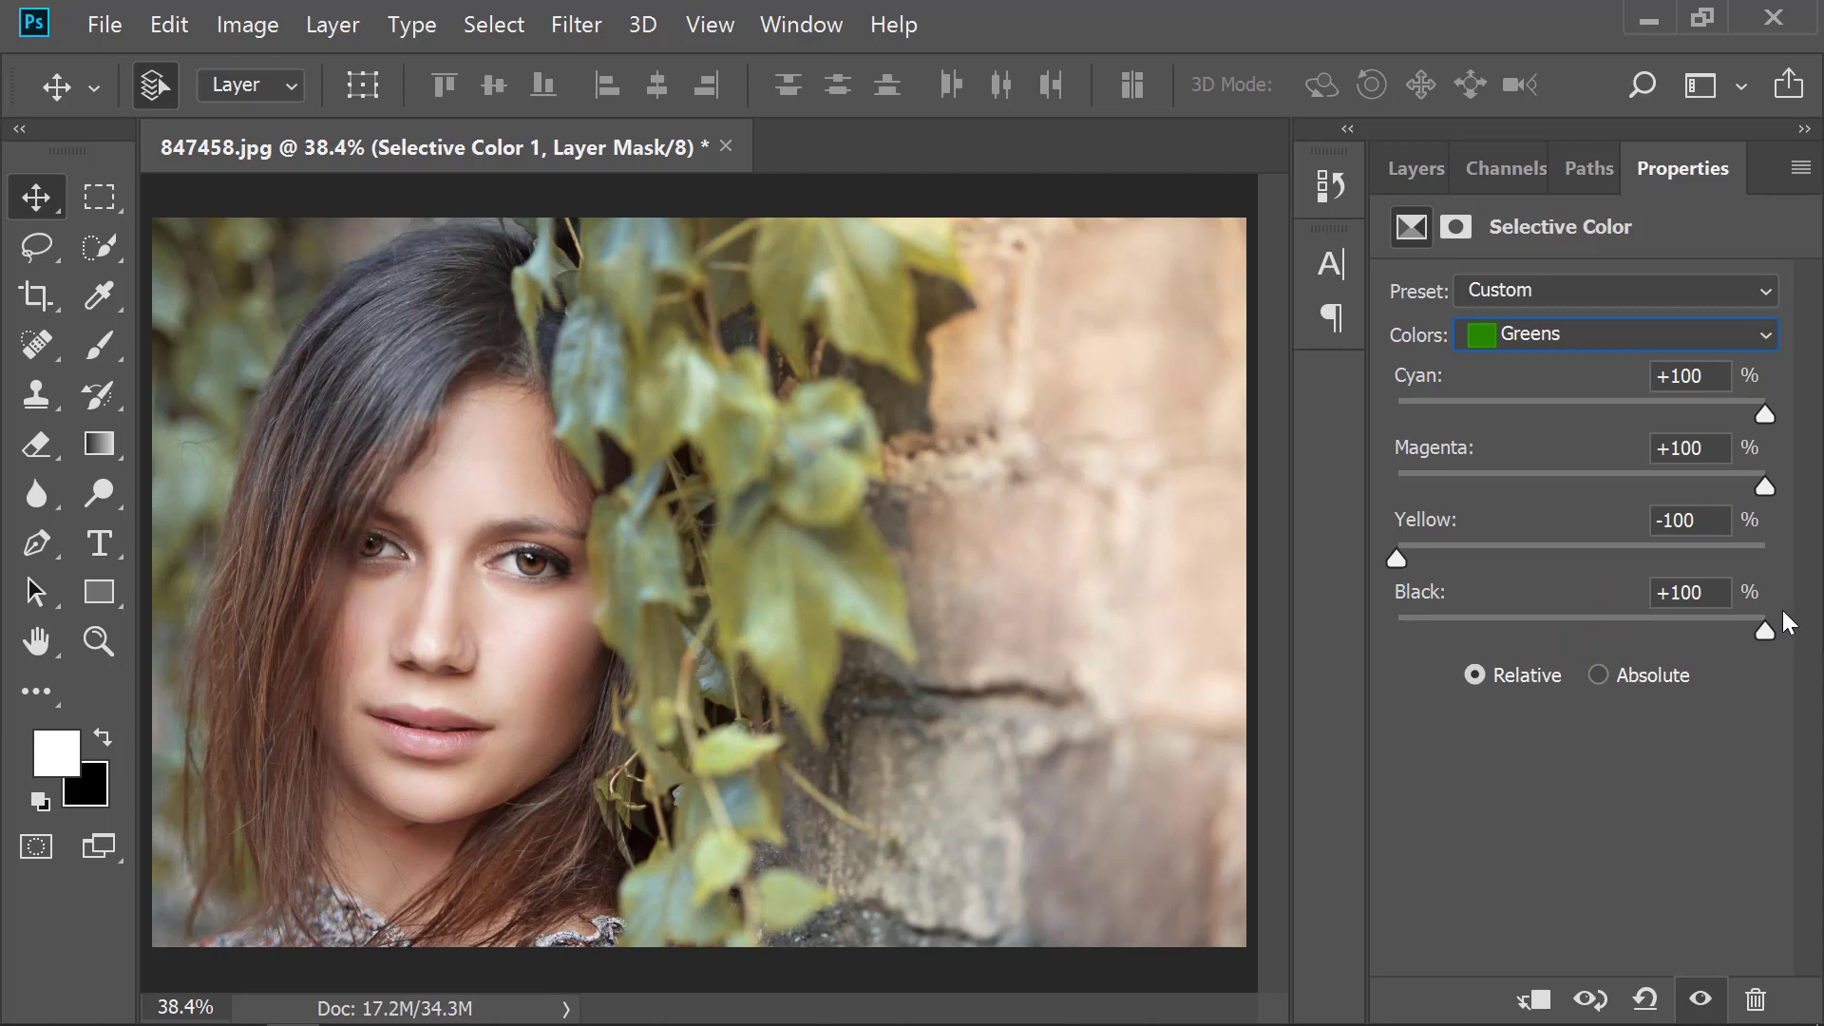
pyautogui.moveTo(1406, 562)
pyautogui.mouseDown()
pyautogui.moveTo(1499, 551)
pyautogui.moveTo(1475, 549)
pyautogui.mouseUp()
pyautogui.click(1394, 179)
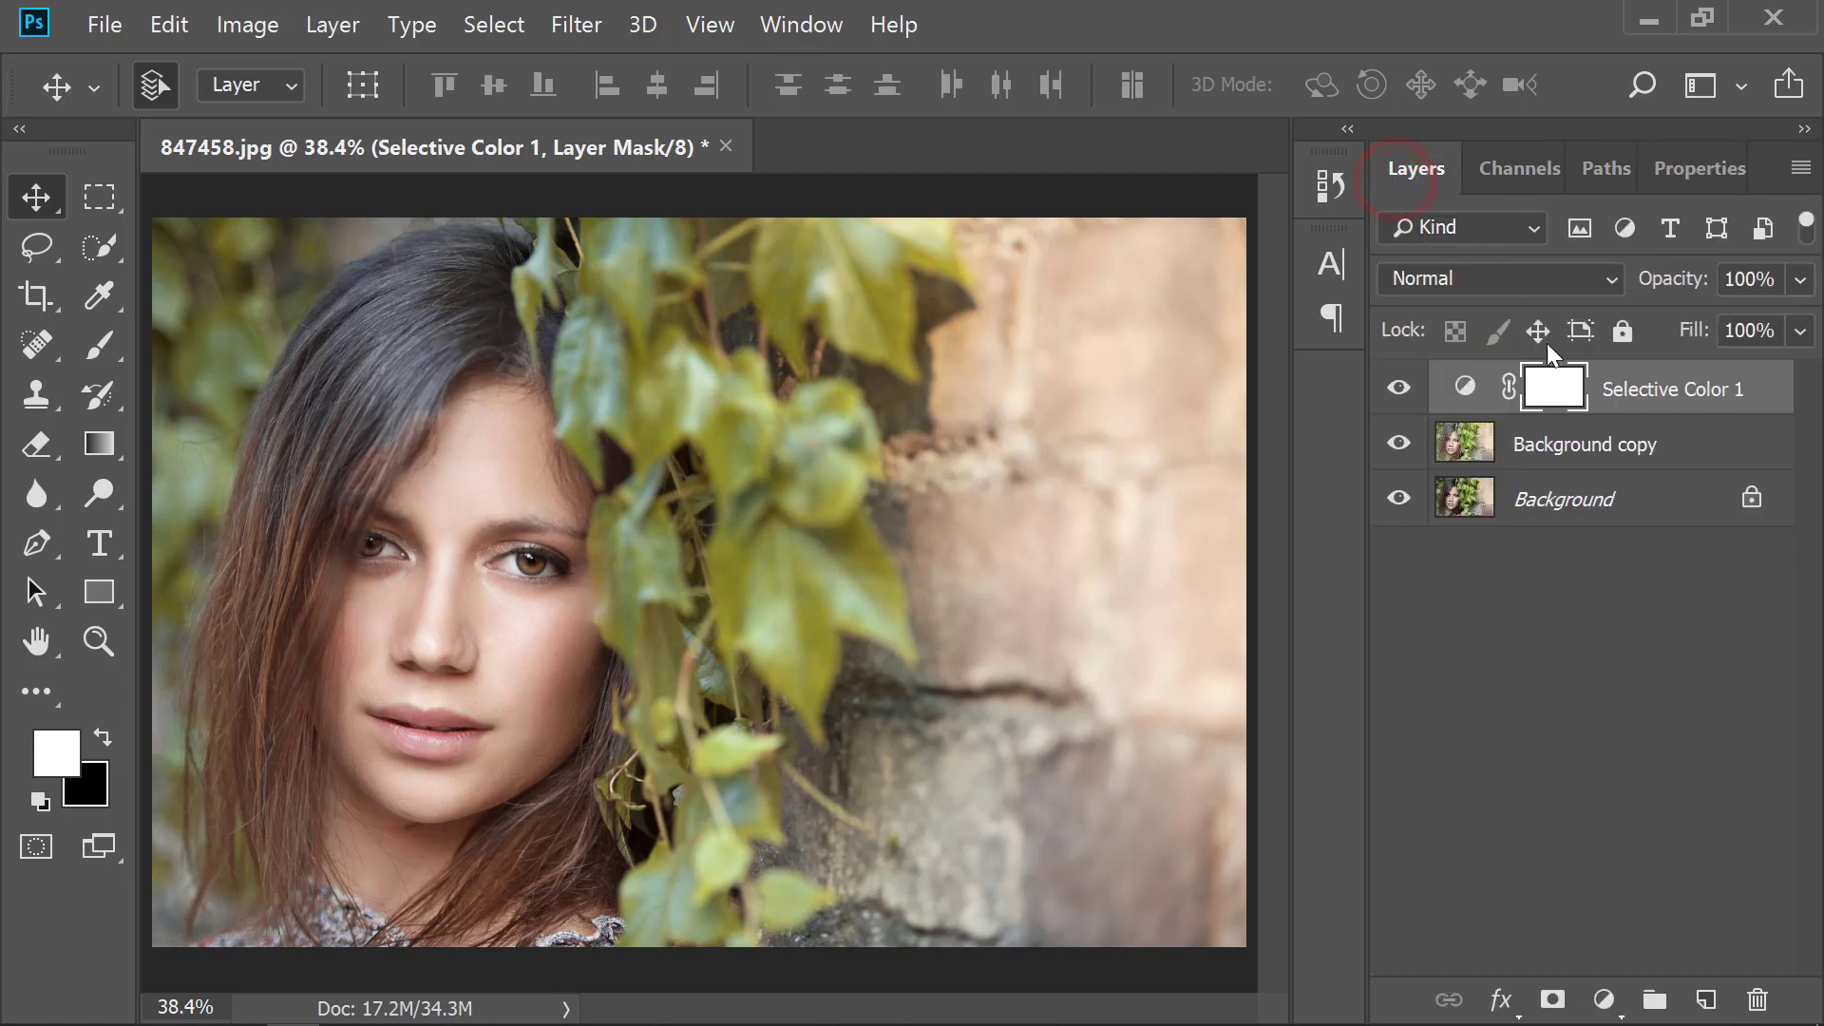
# - Add a reversed radial Gradient Fill centred on the face, scaled to 264%
pyautogui.click(1603, 999)
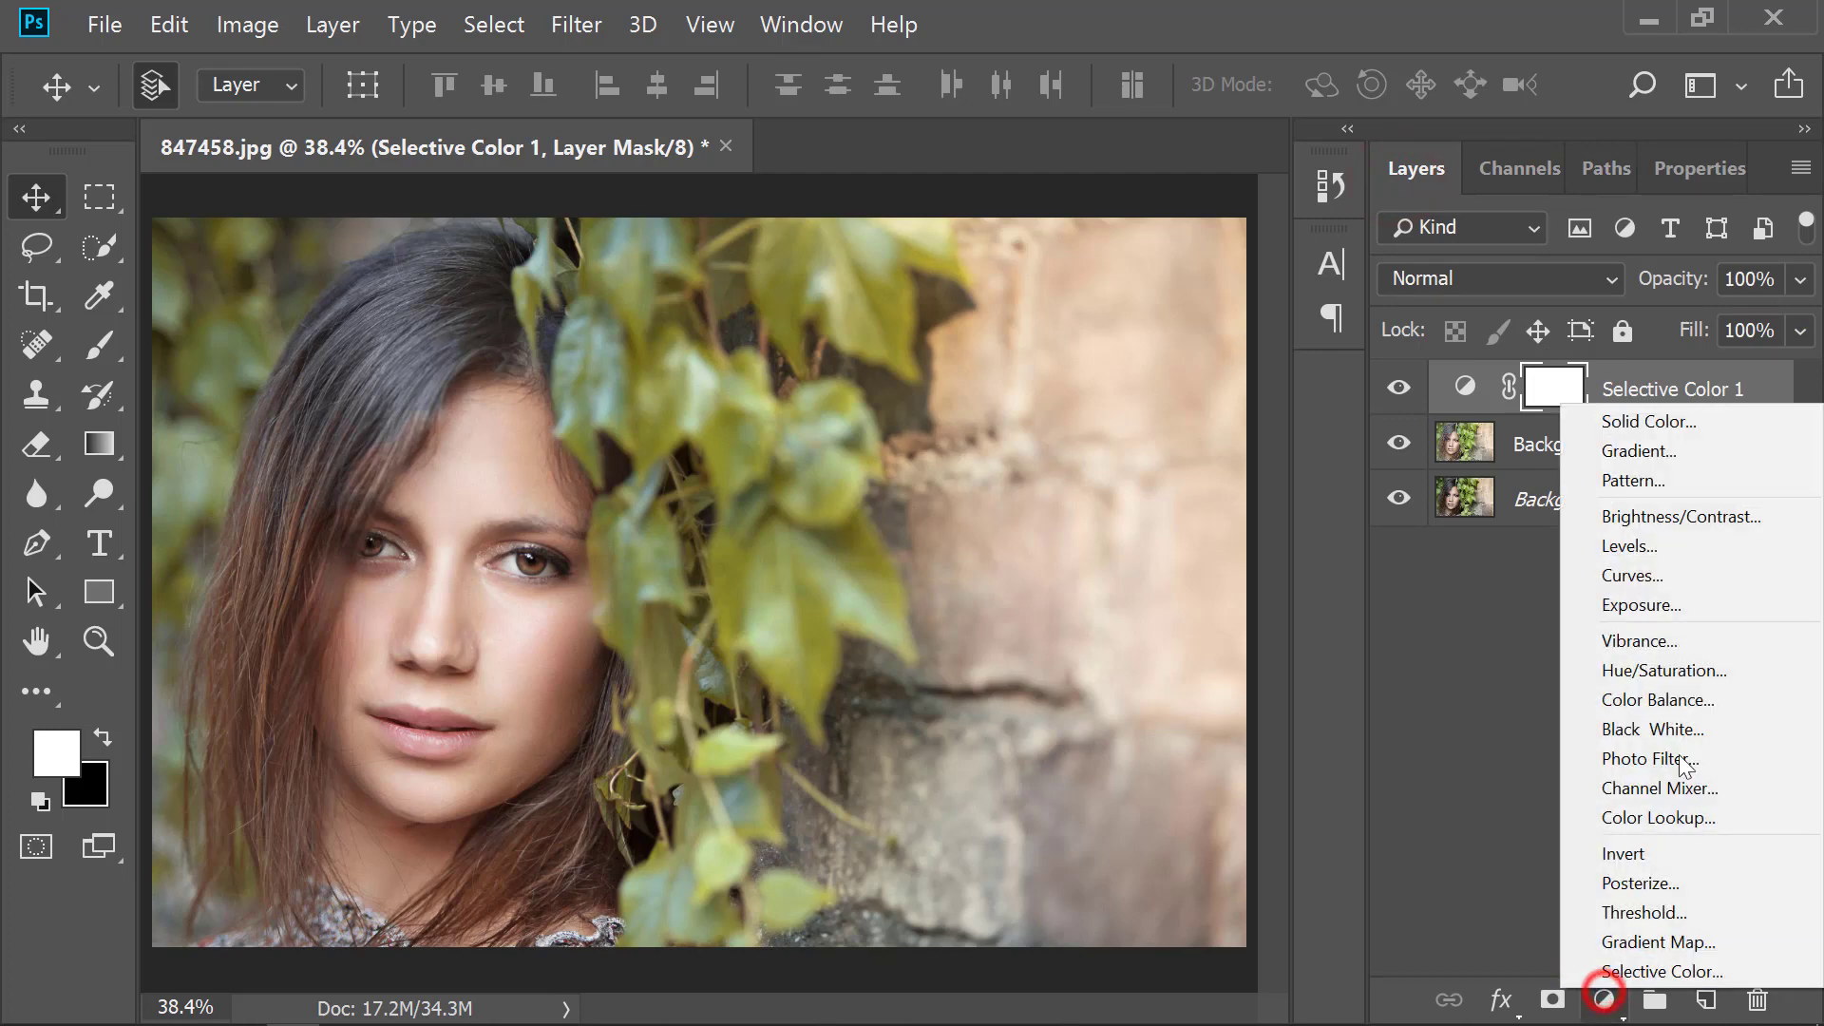
pyautogui.click(1693, 452)
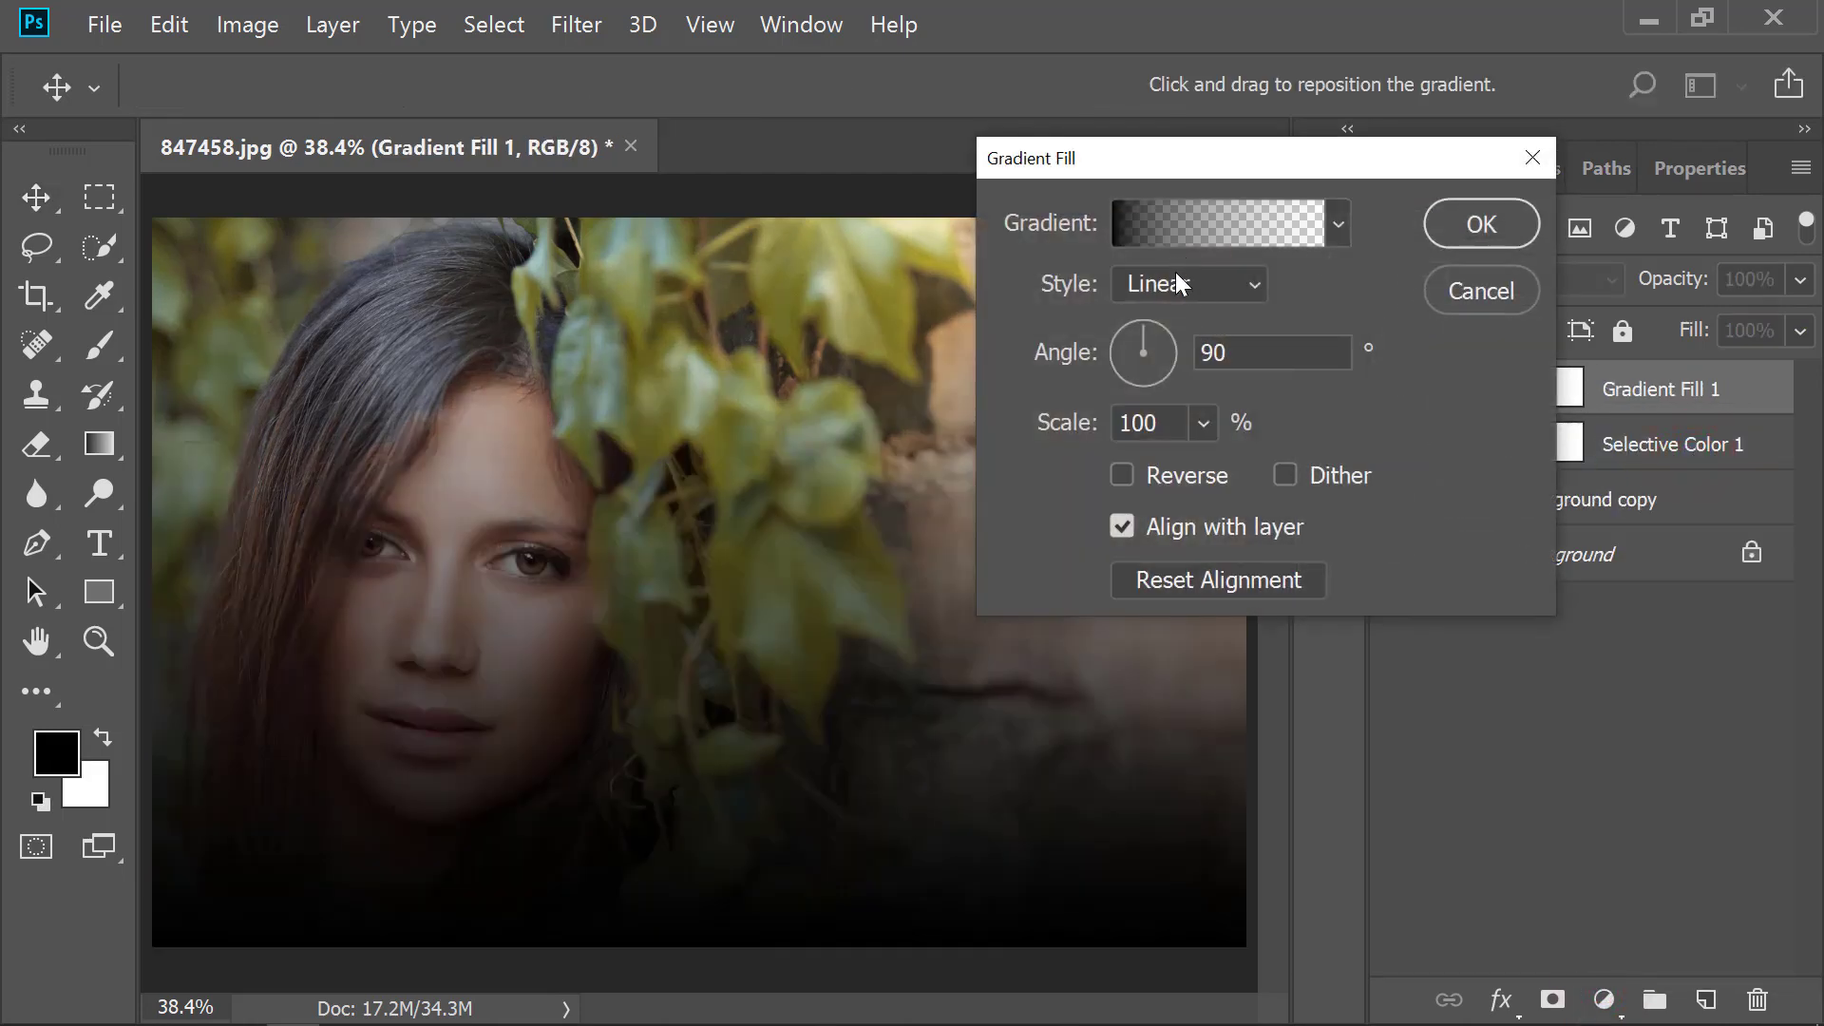
pyautogui.click(1176, 281)
pyautogui.click(1174, 337)
pyautogui.click(1194, 470)
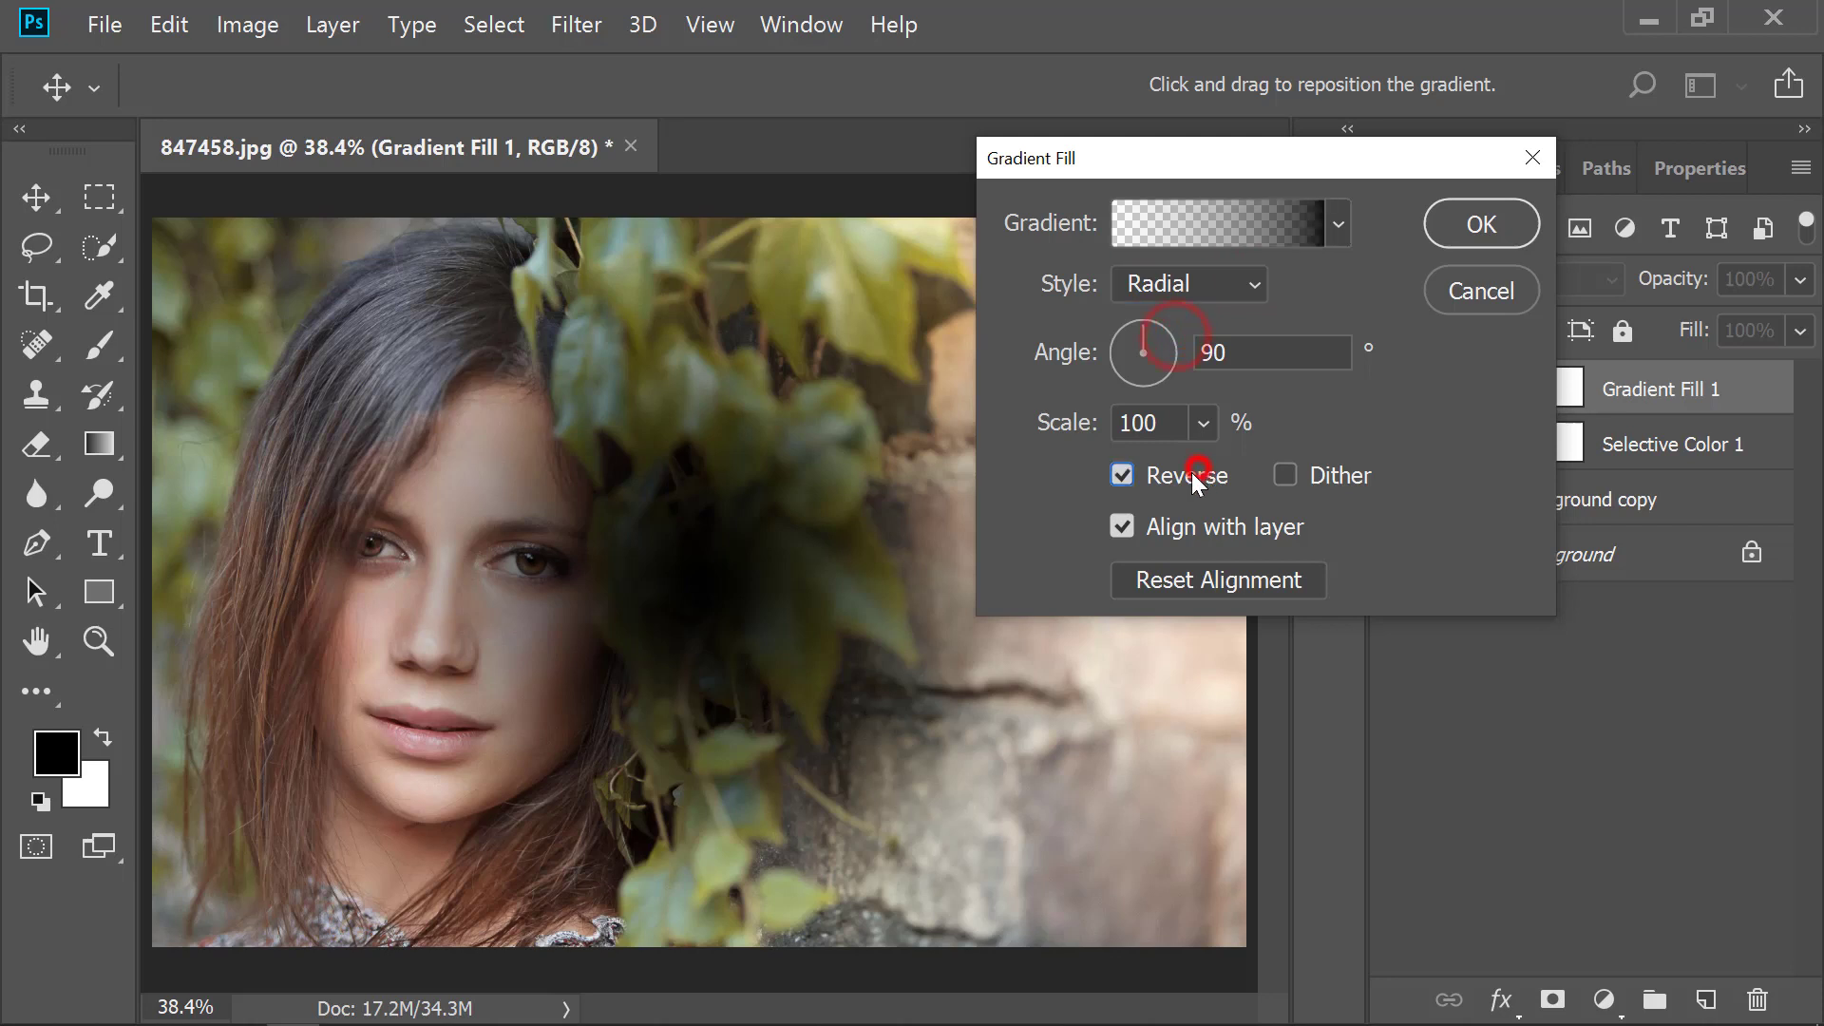
pyautogui.moveTo(760, 579); pyautogui.dragTo(533, 568)
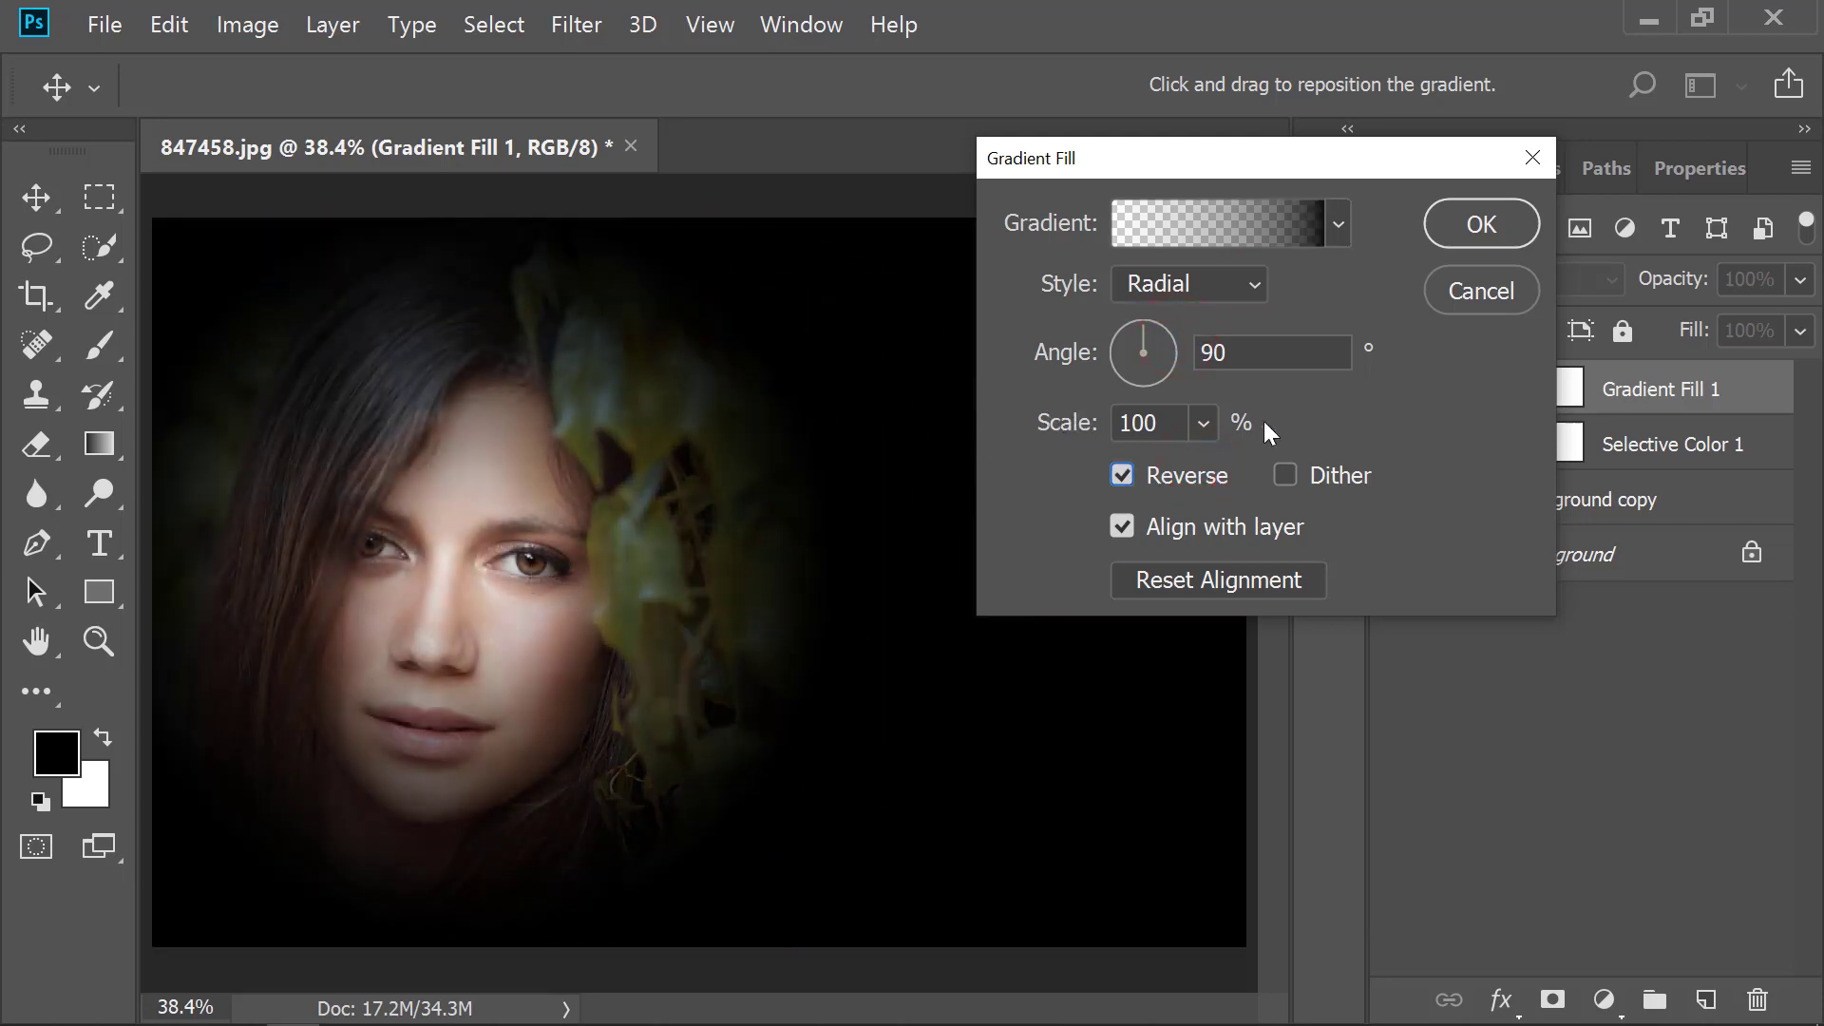
pyautogui.click(1206, 424)
pyautogui.moveTo(1203, 470); pyautogui.dragTo(1229, 477)
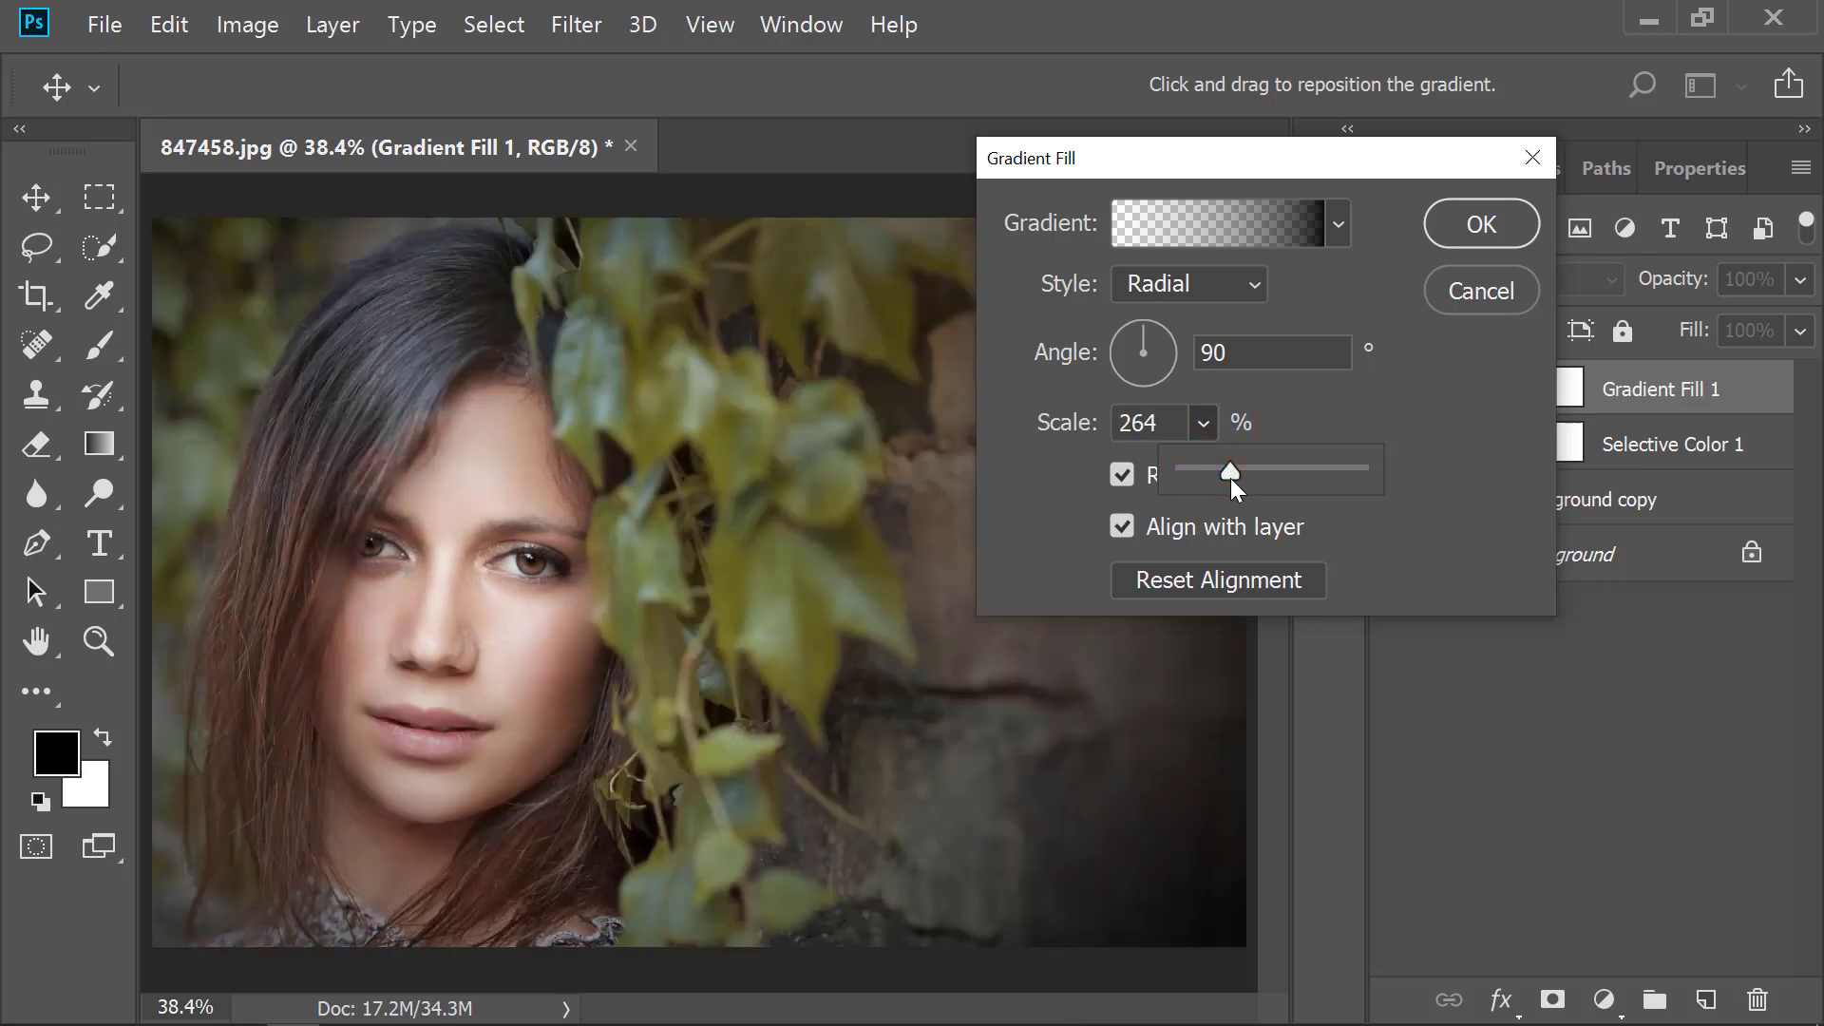
pyautogui.moveTo(1229, 477); pyautogui.dragTo(1229, 471)
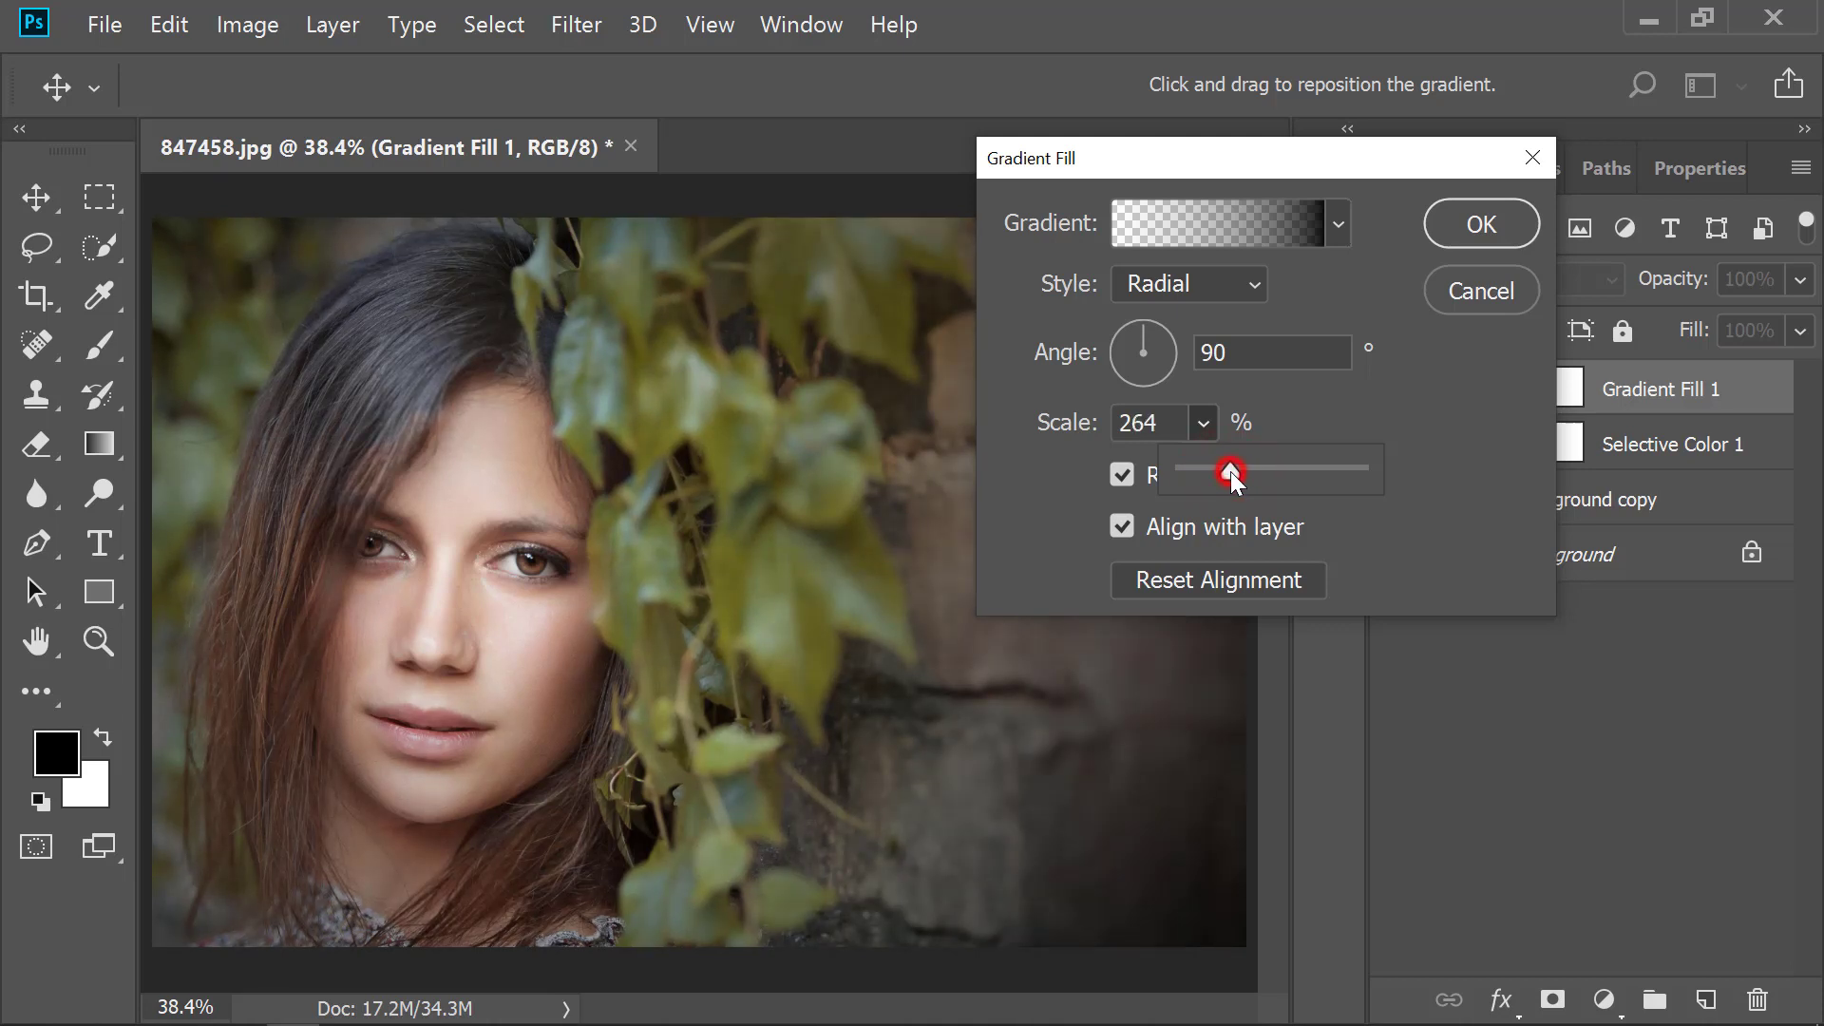
pyautogui.click(1510, 220)
# - Add a dark teal-grey Solid Color fill layer (around #323d3f) above the vignette
pyautogui.click(1398, 388)
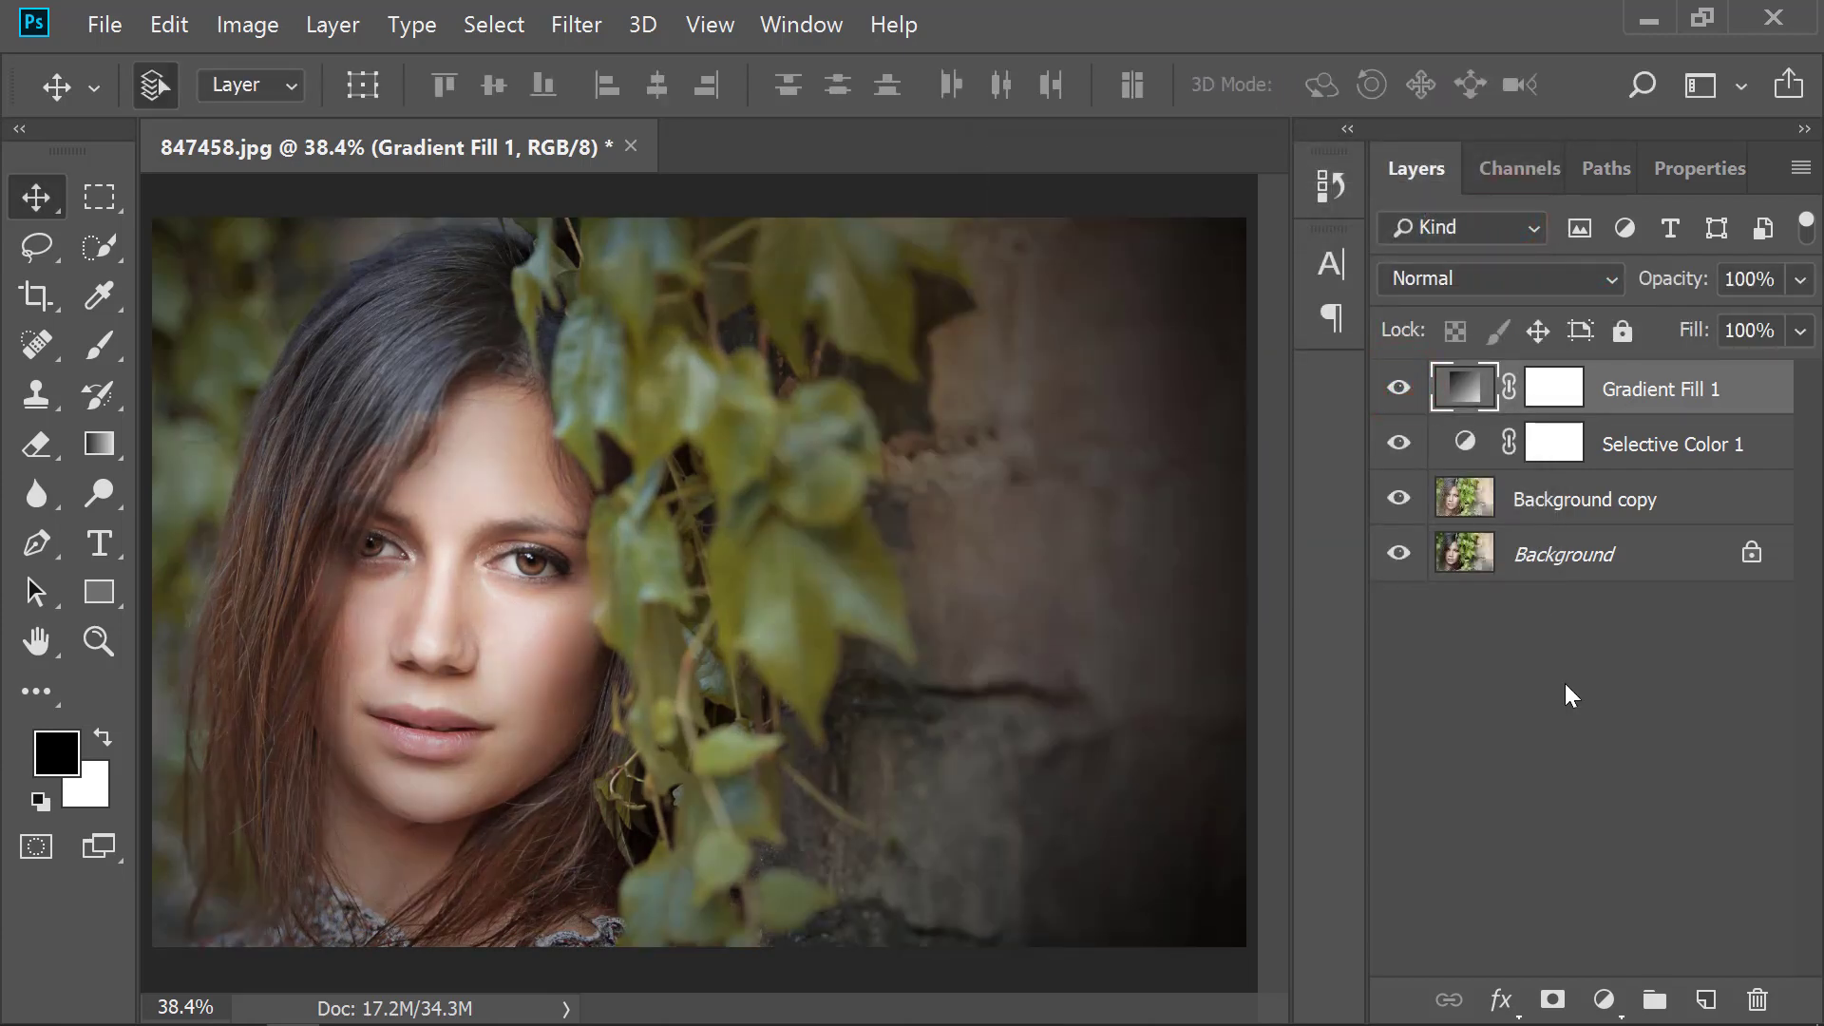
pyautogui.click(1605, 1002)
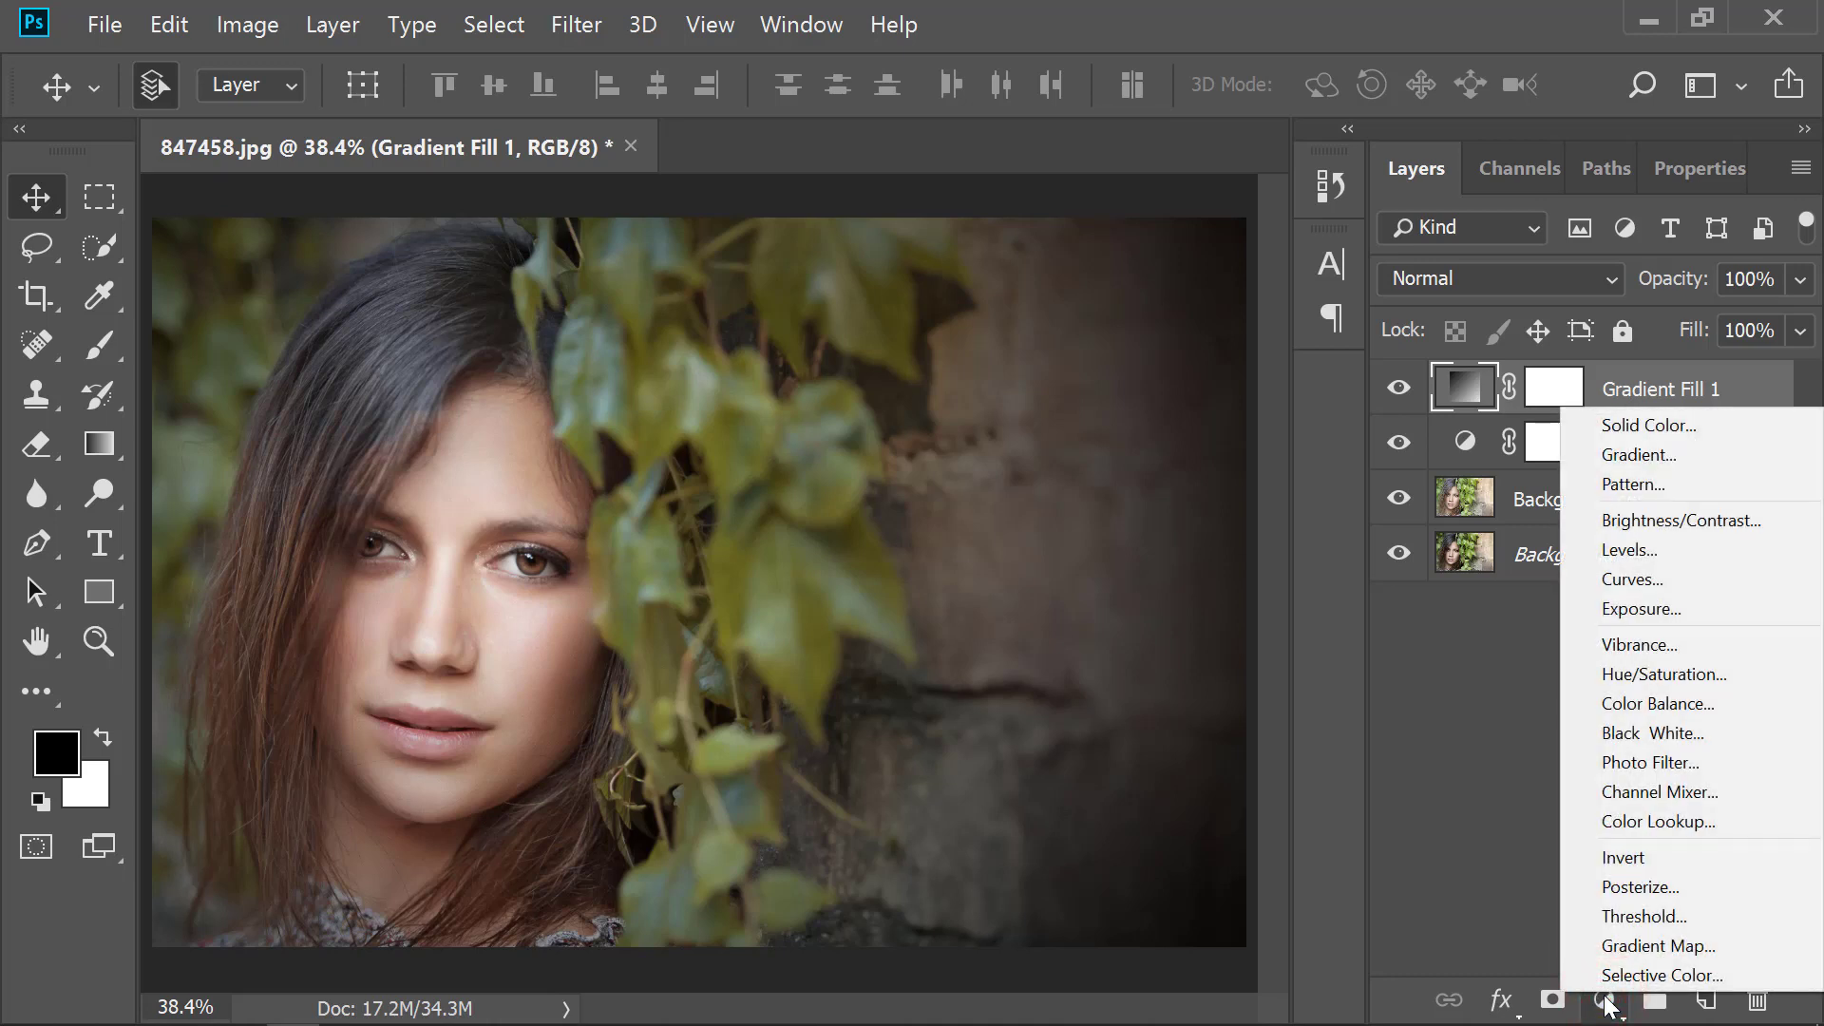
pyautogui.click(1676, 428)
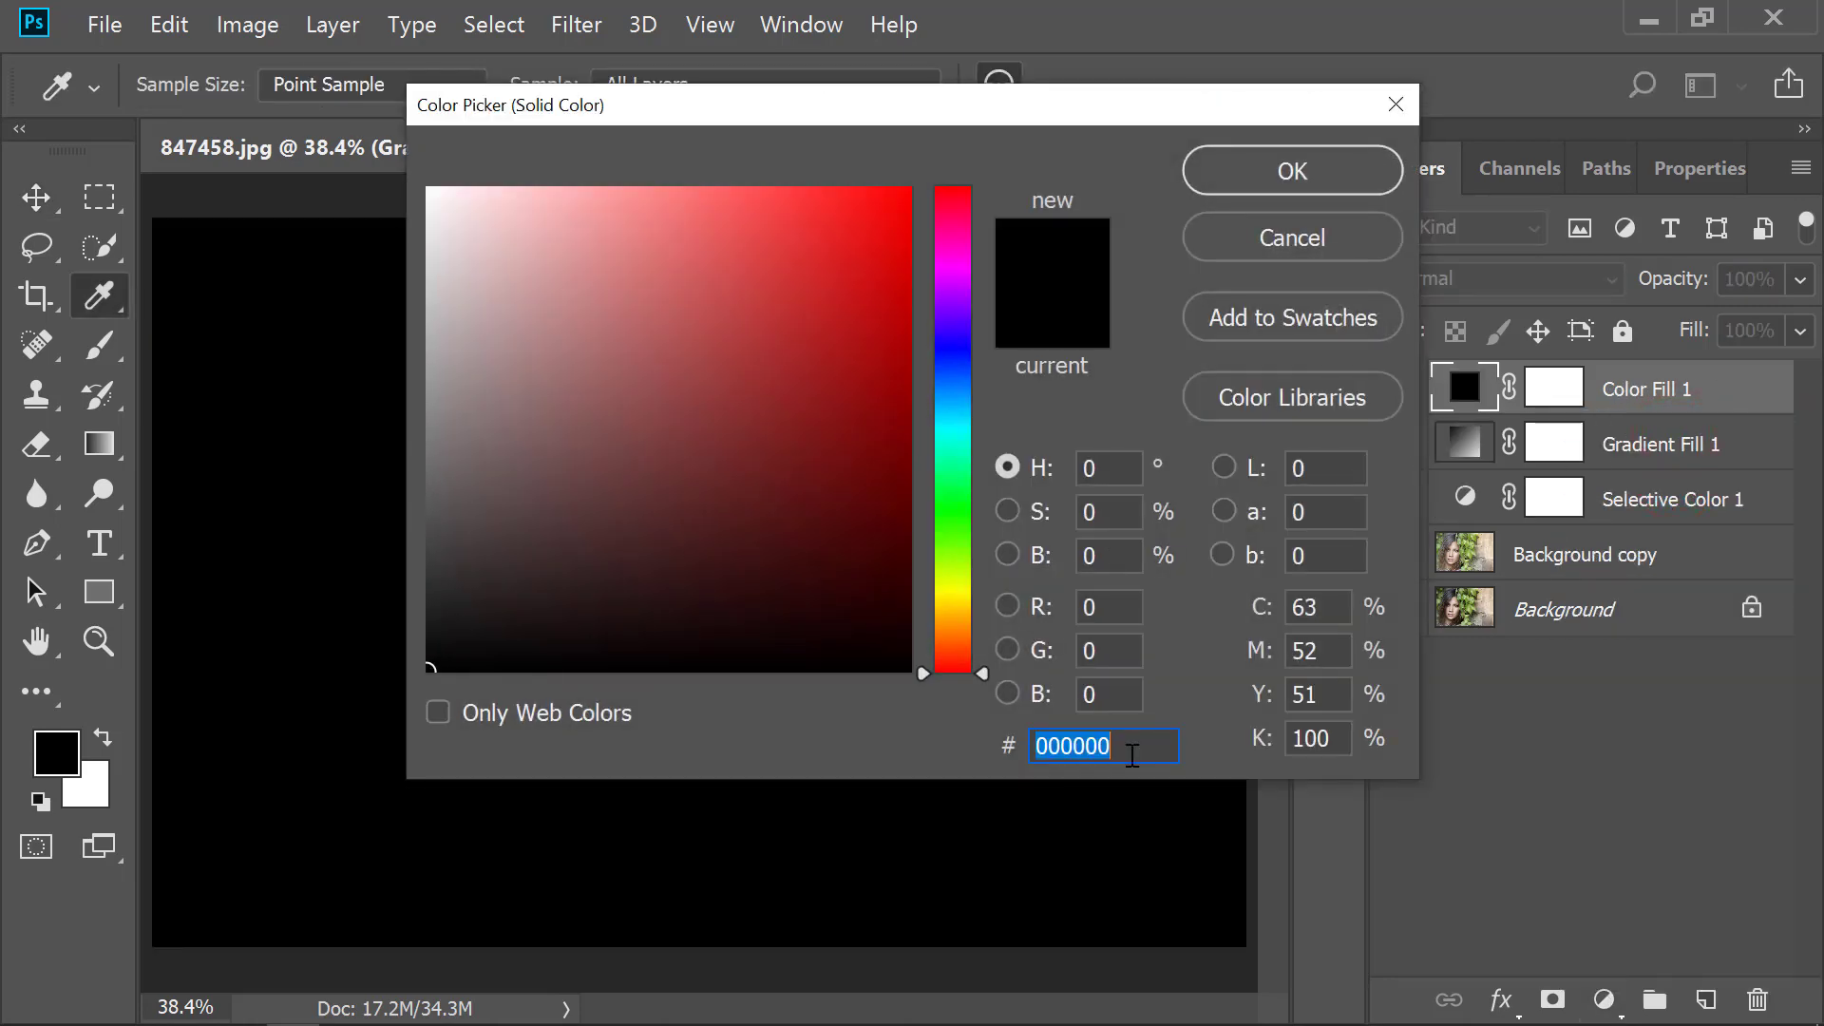
pyautogui.write('323')
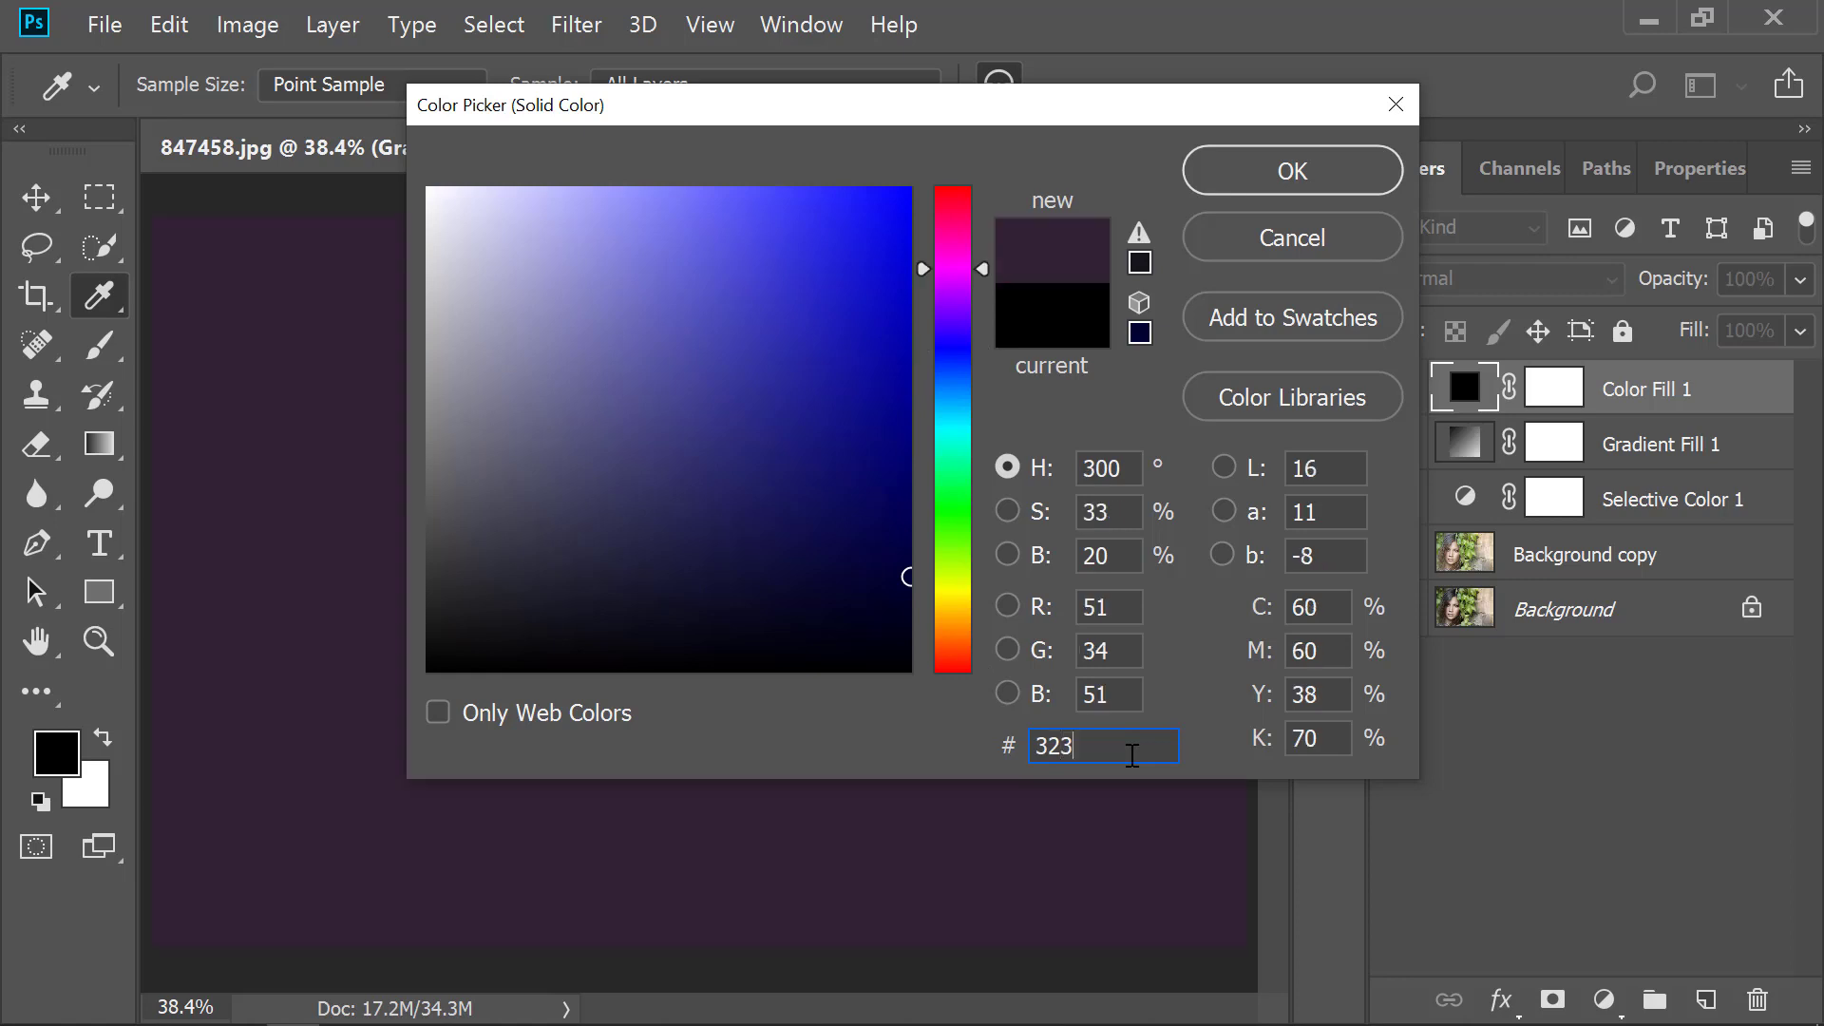
pyautogui.write('d3')
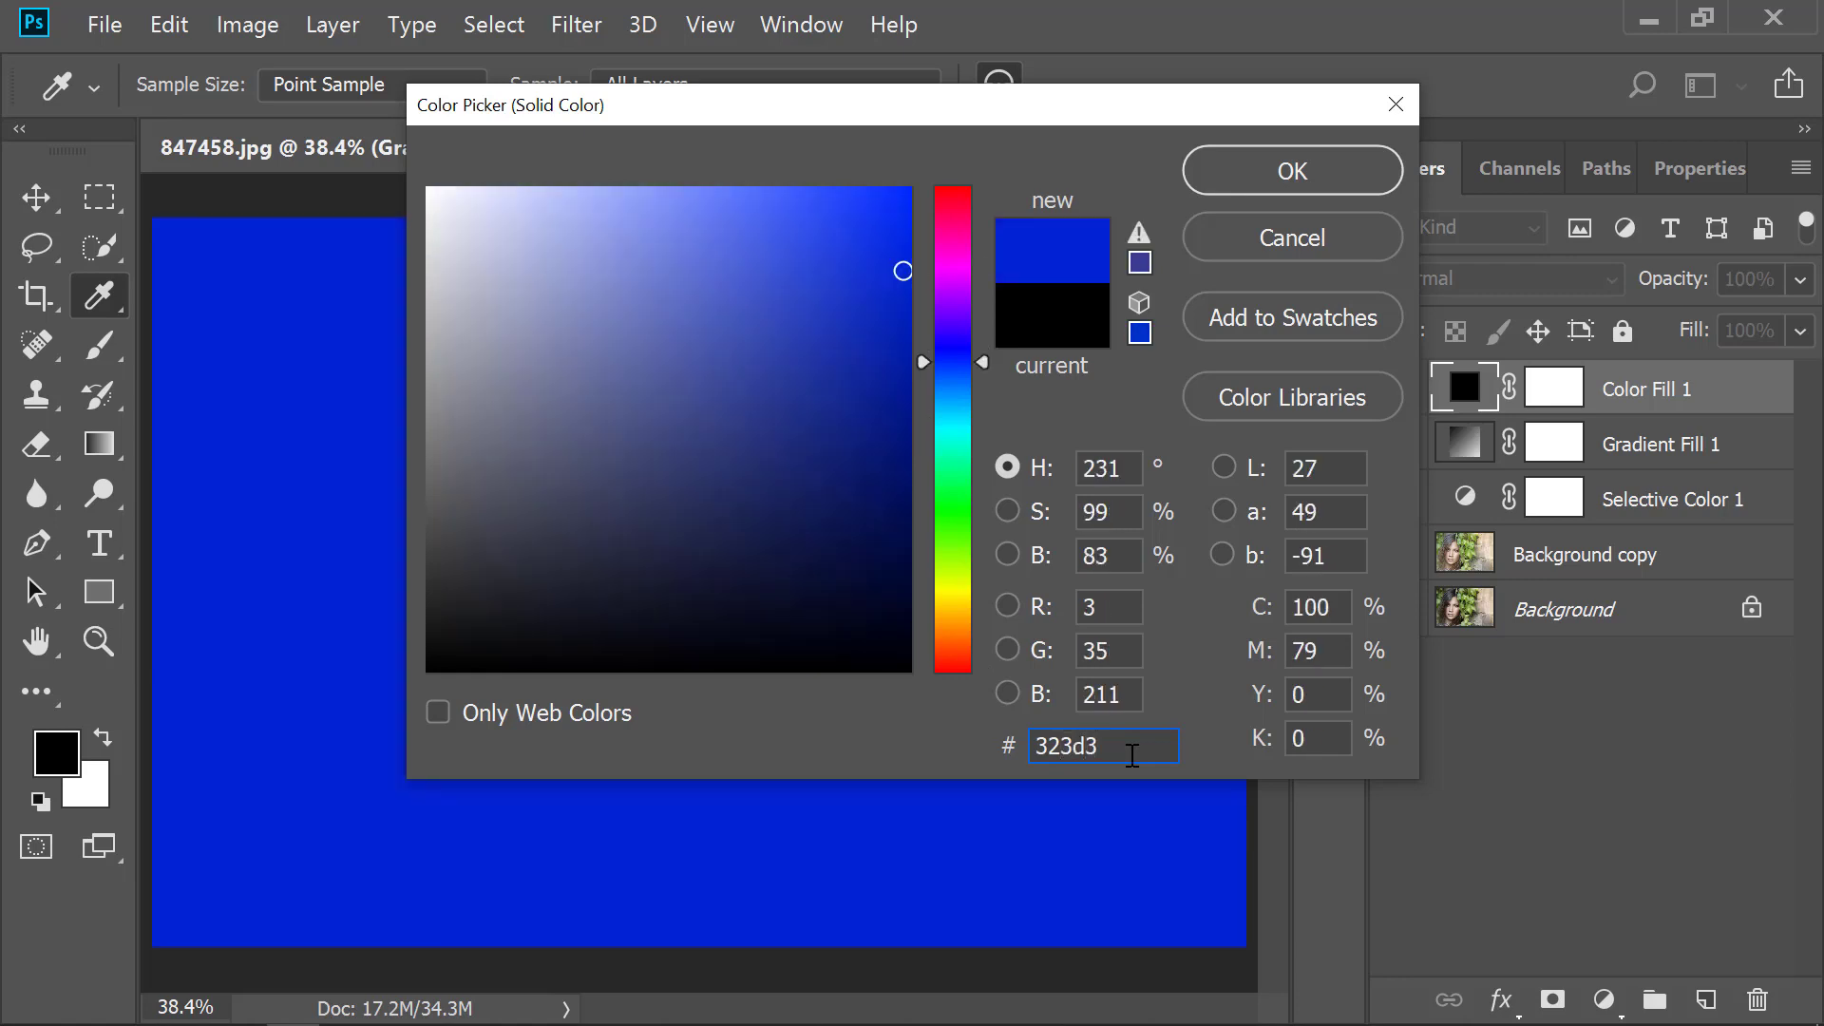
pyautogui.write('f')
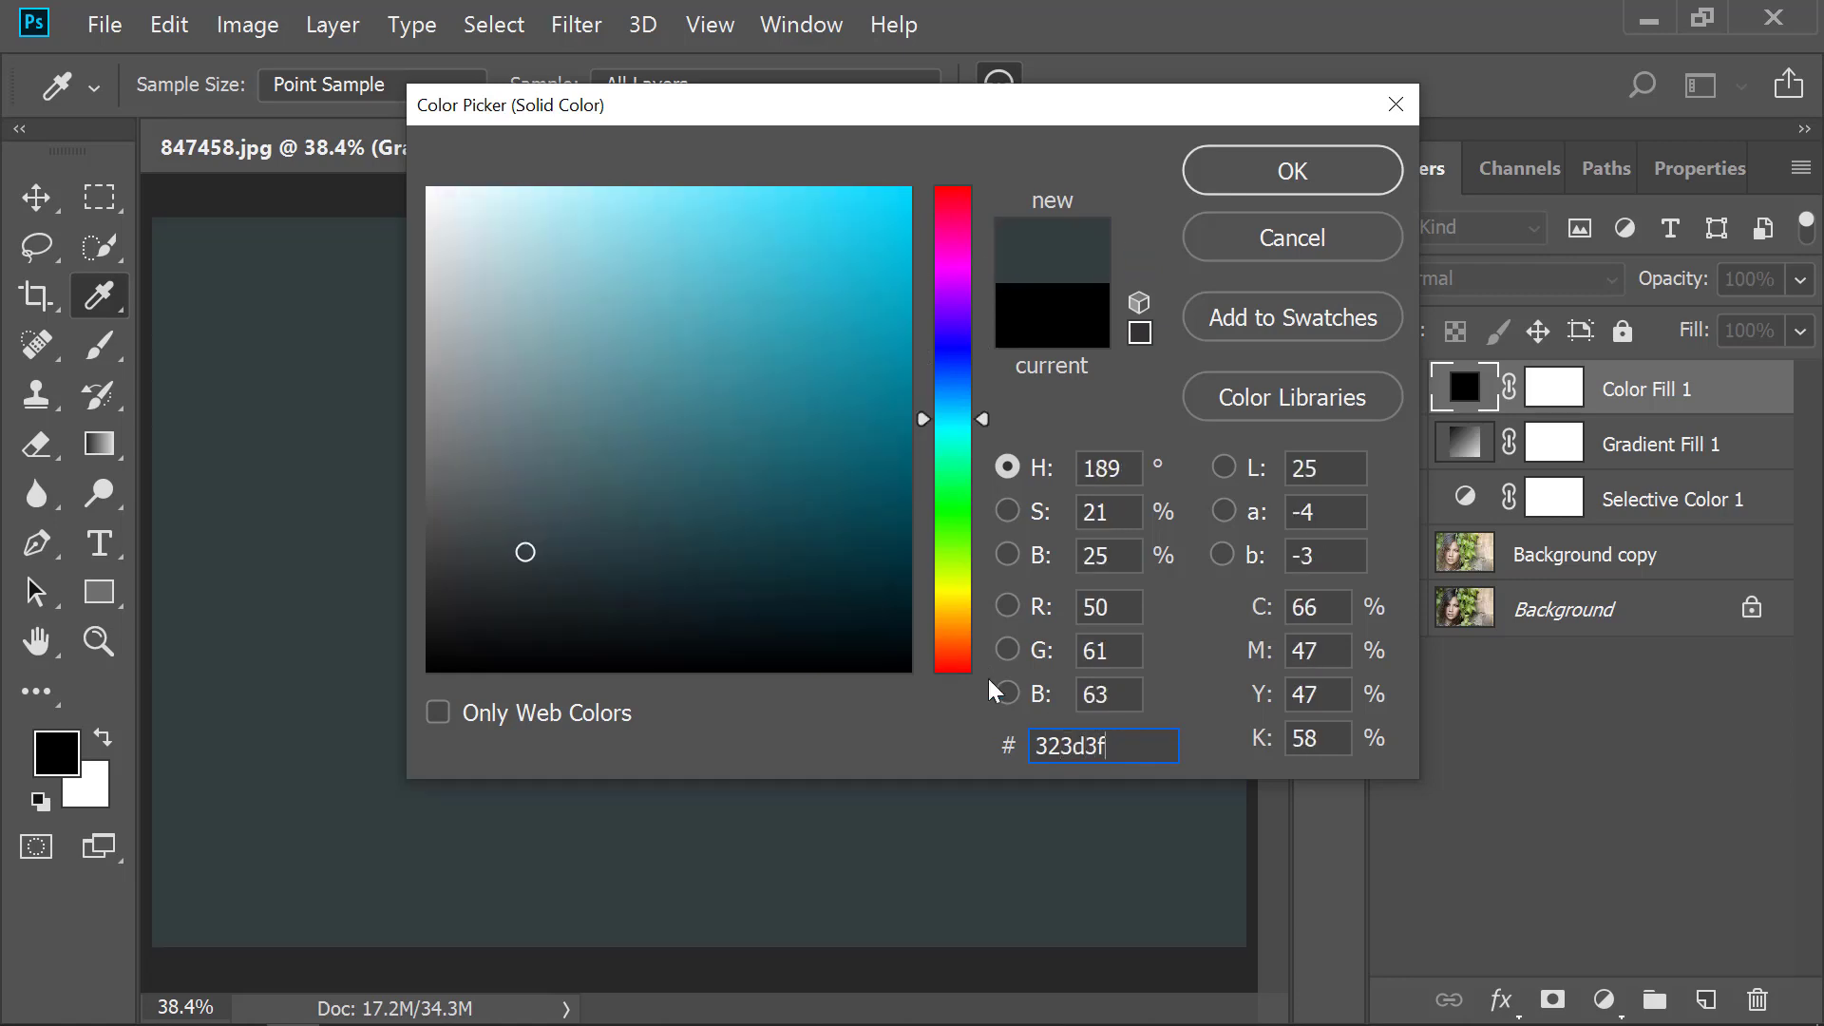
pyautogui.click(522, 554)
pyautogui.moveTo(523, 553); pyautogui.dragTo(530, 573)
pyautogui.click(1294, 171)
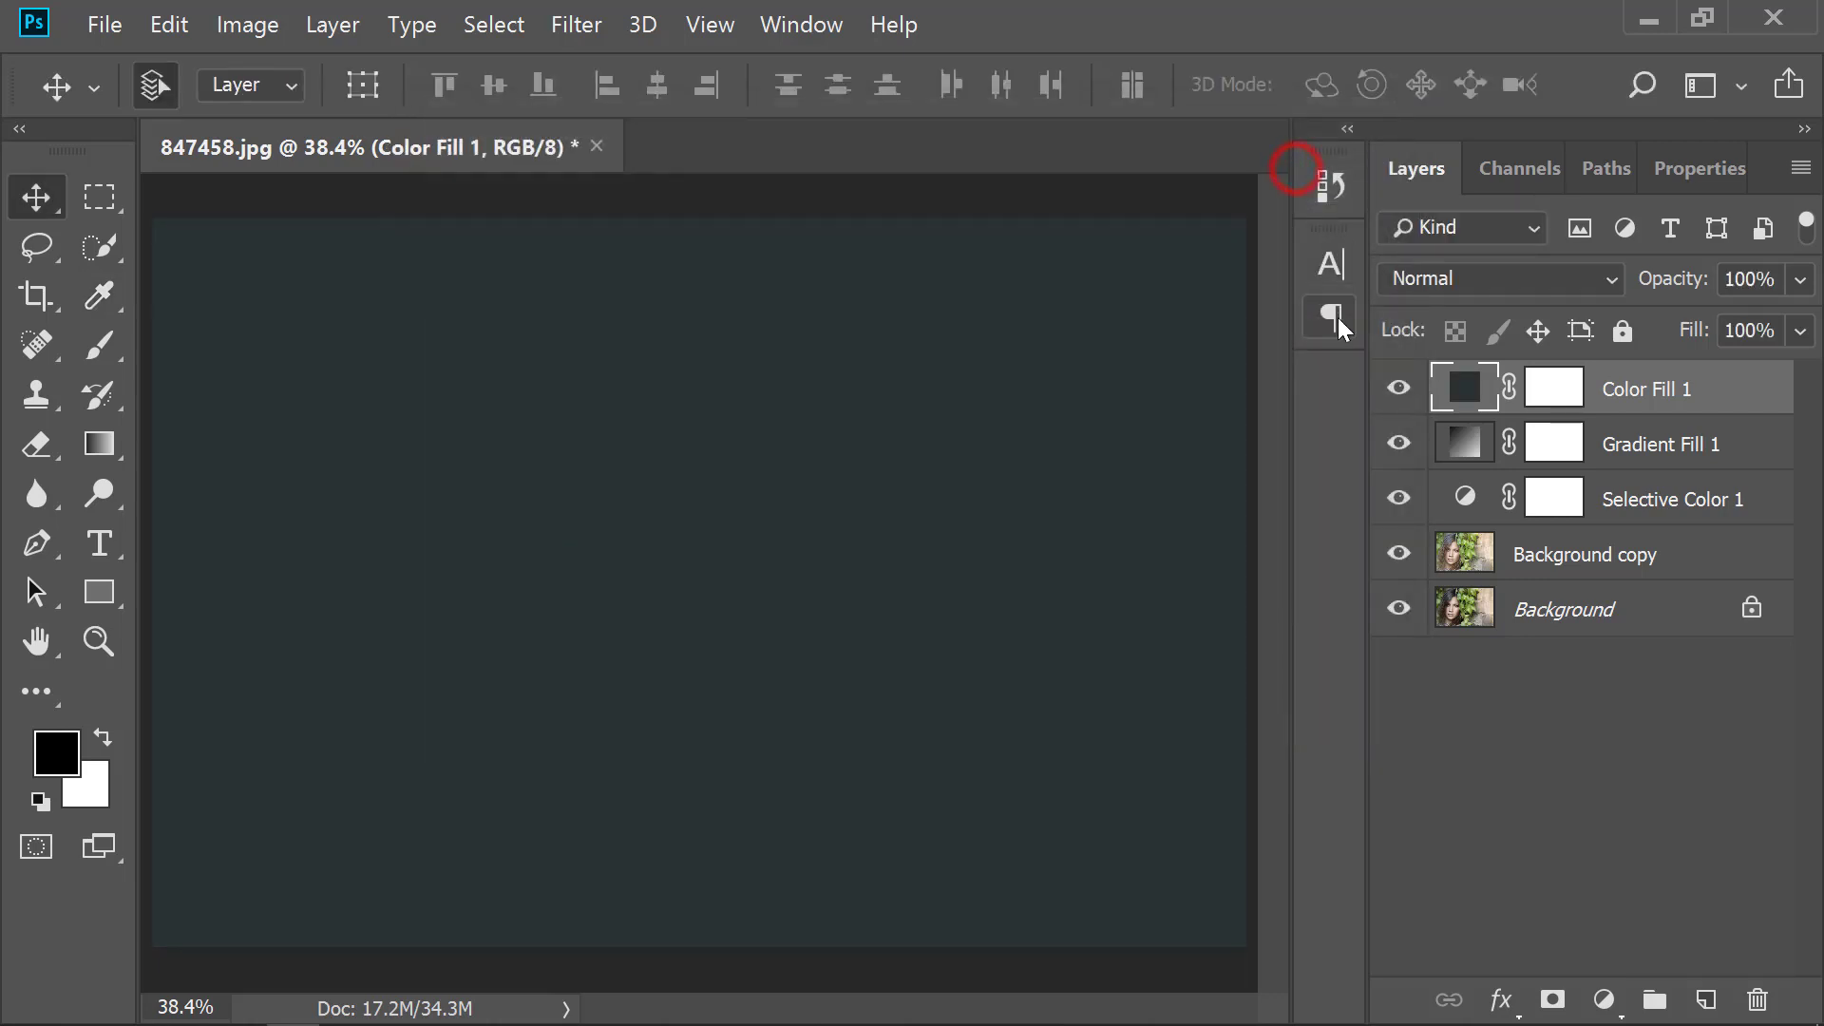
# - Blend Color Fill 1 in Lighten mode at 92% opacity and compare it on and off
pyautogui.click(1431, 281)
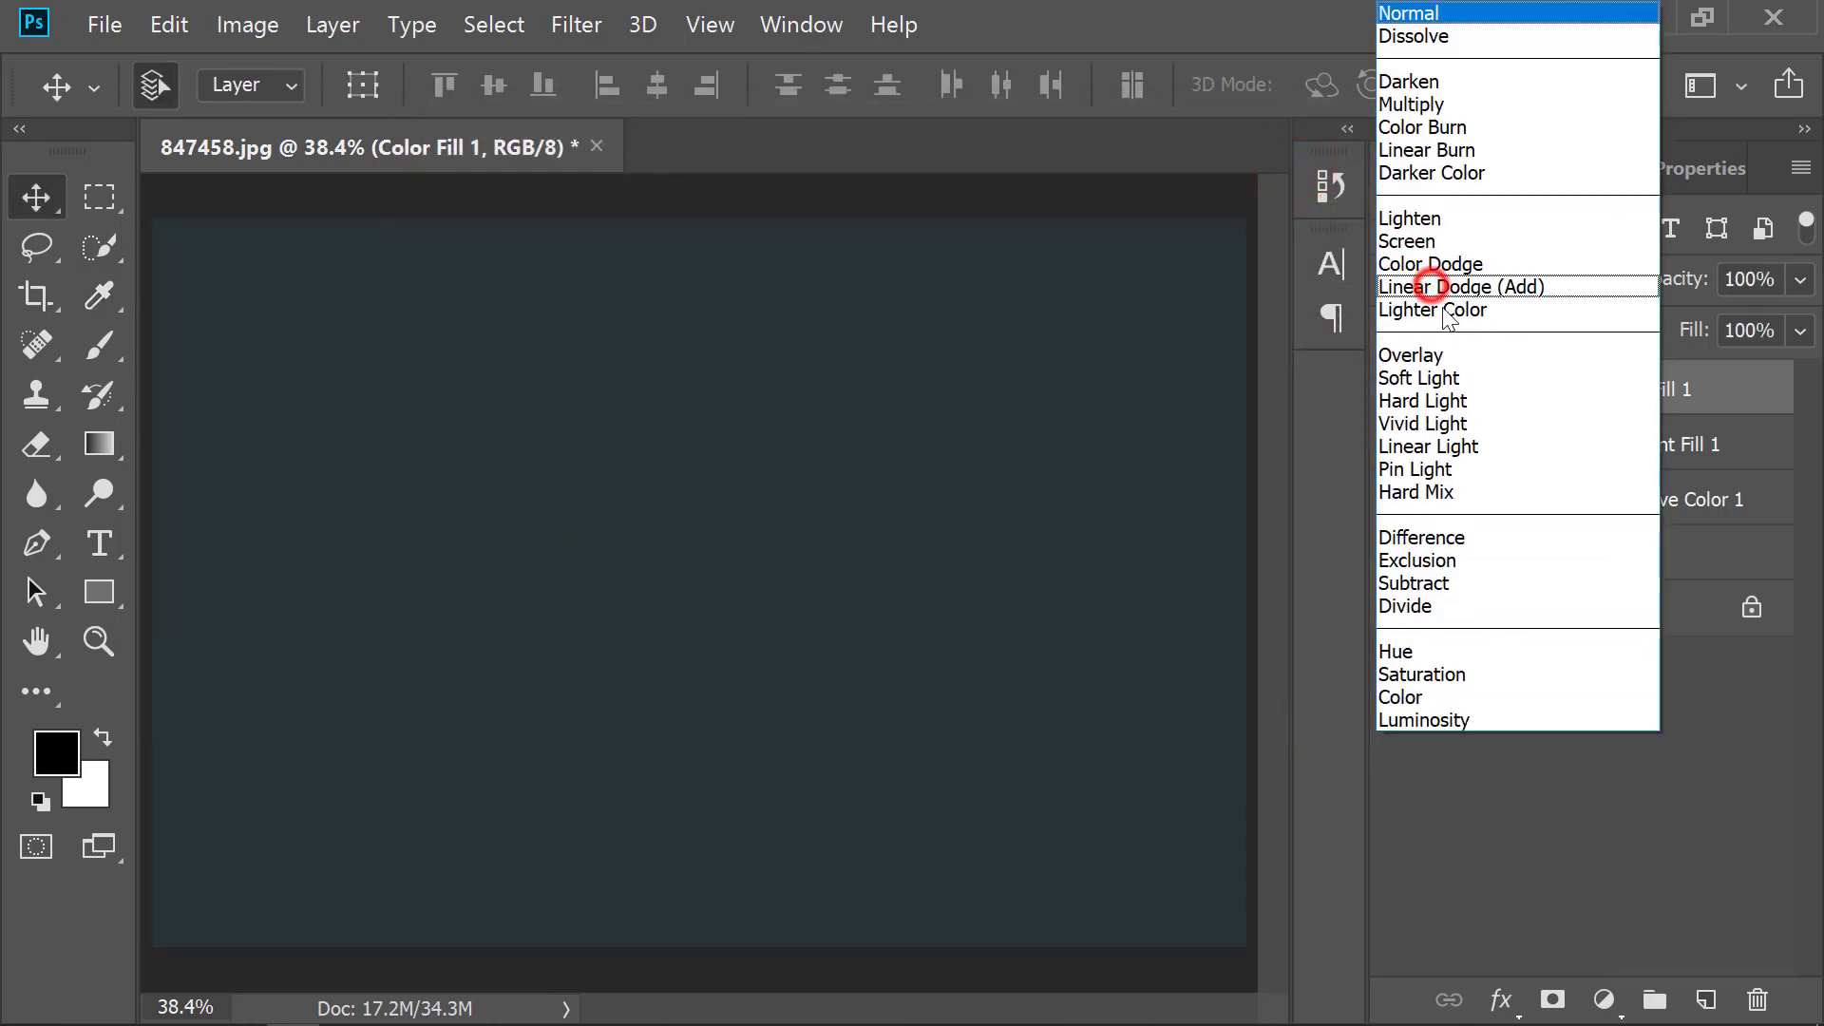
pyautogui.click(1438, 222)
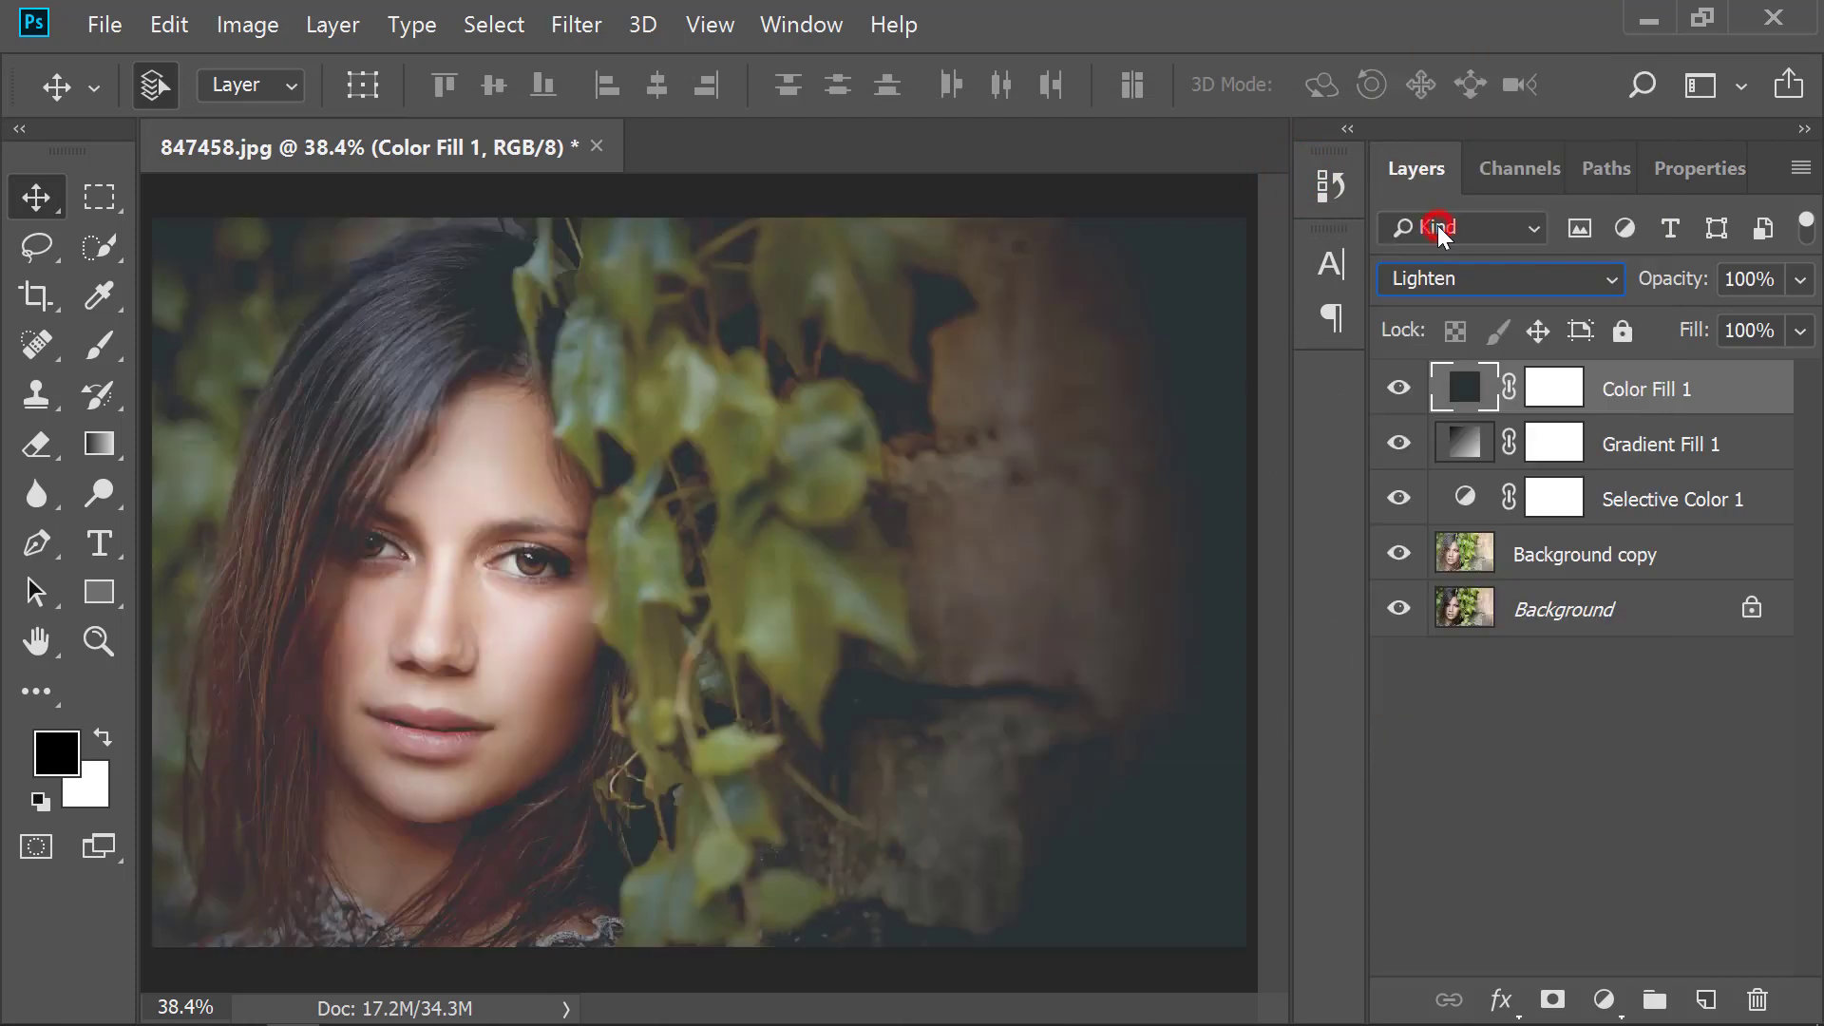
pyautogui.click(1799, 279)
pyautogui.click(1754, 324)
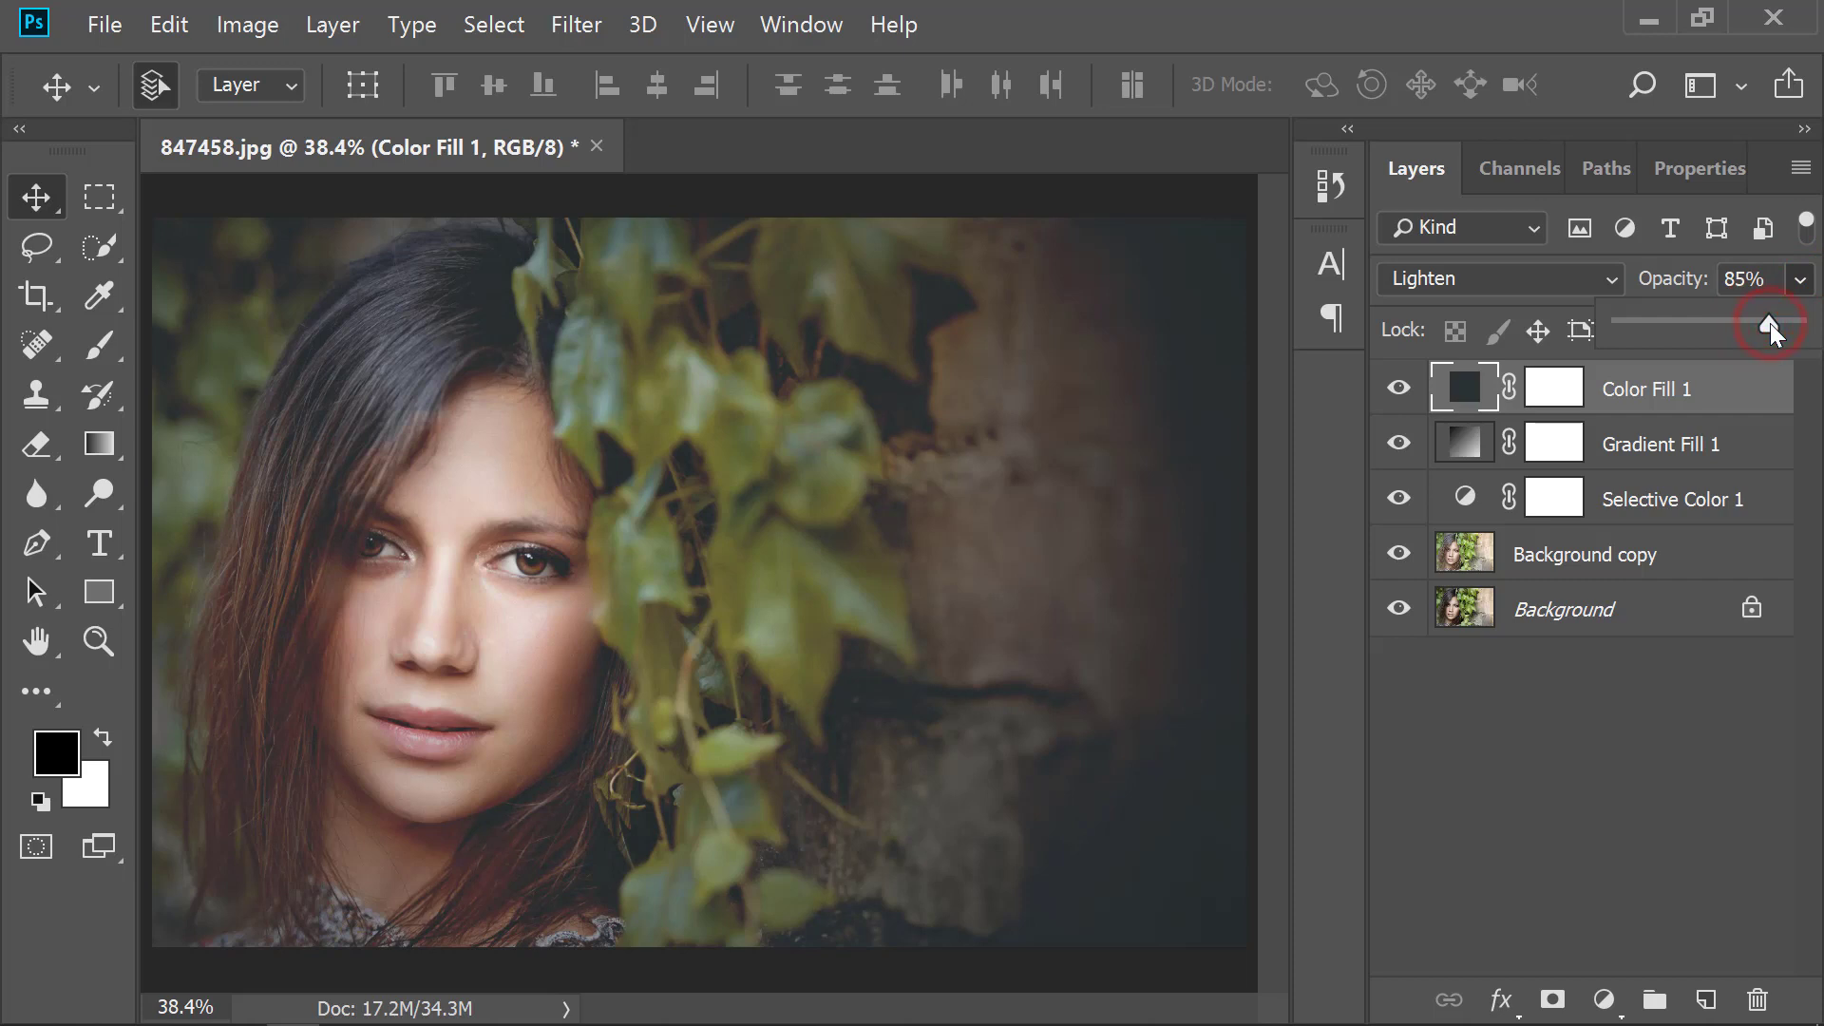
pyautogui.moveTo(1769, 323); pyautogui.dragTo(1782, 329)
pyautogui.click(1394, 391)
pyautogui.click(1395, 392)
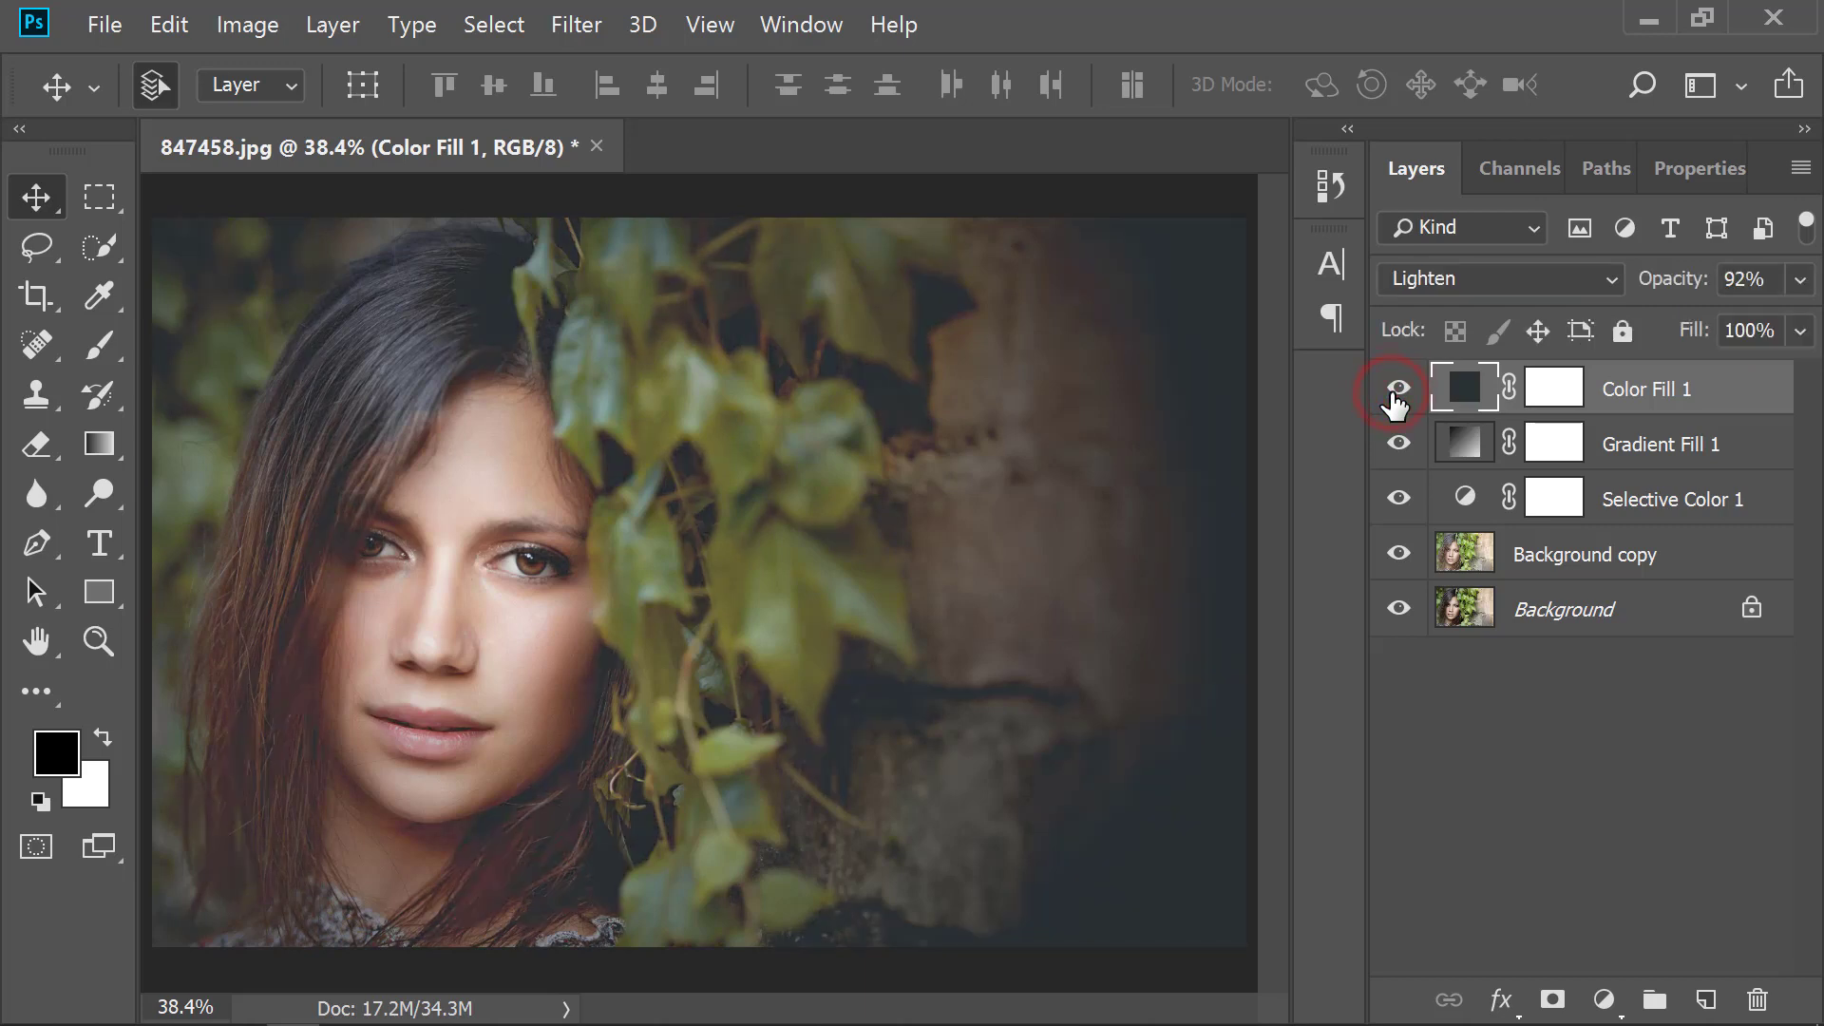
pyautogui.click(1394, 392)
pyautogui.click(1393, 391)
pyautogui.click(1603, 999)
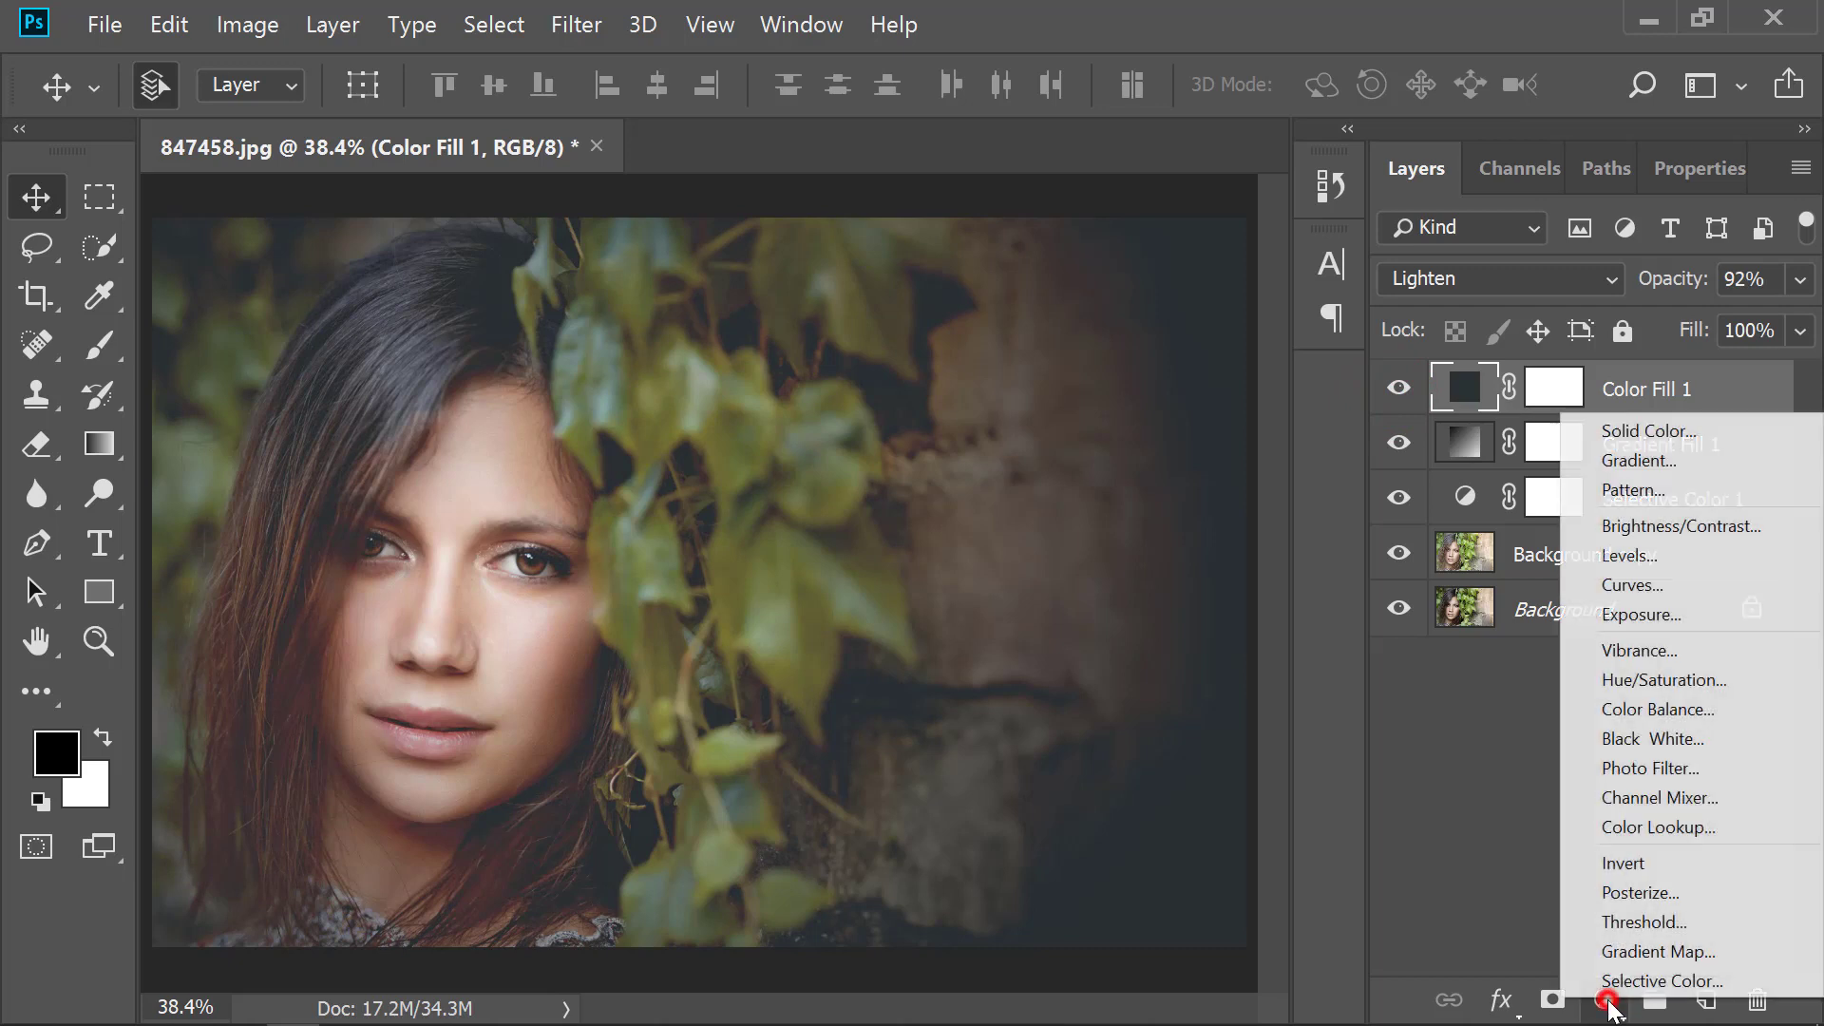
# - Add a Curves layer and pull the Red curve's highlight point down to 228
pyautogui.click(1685, 587)
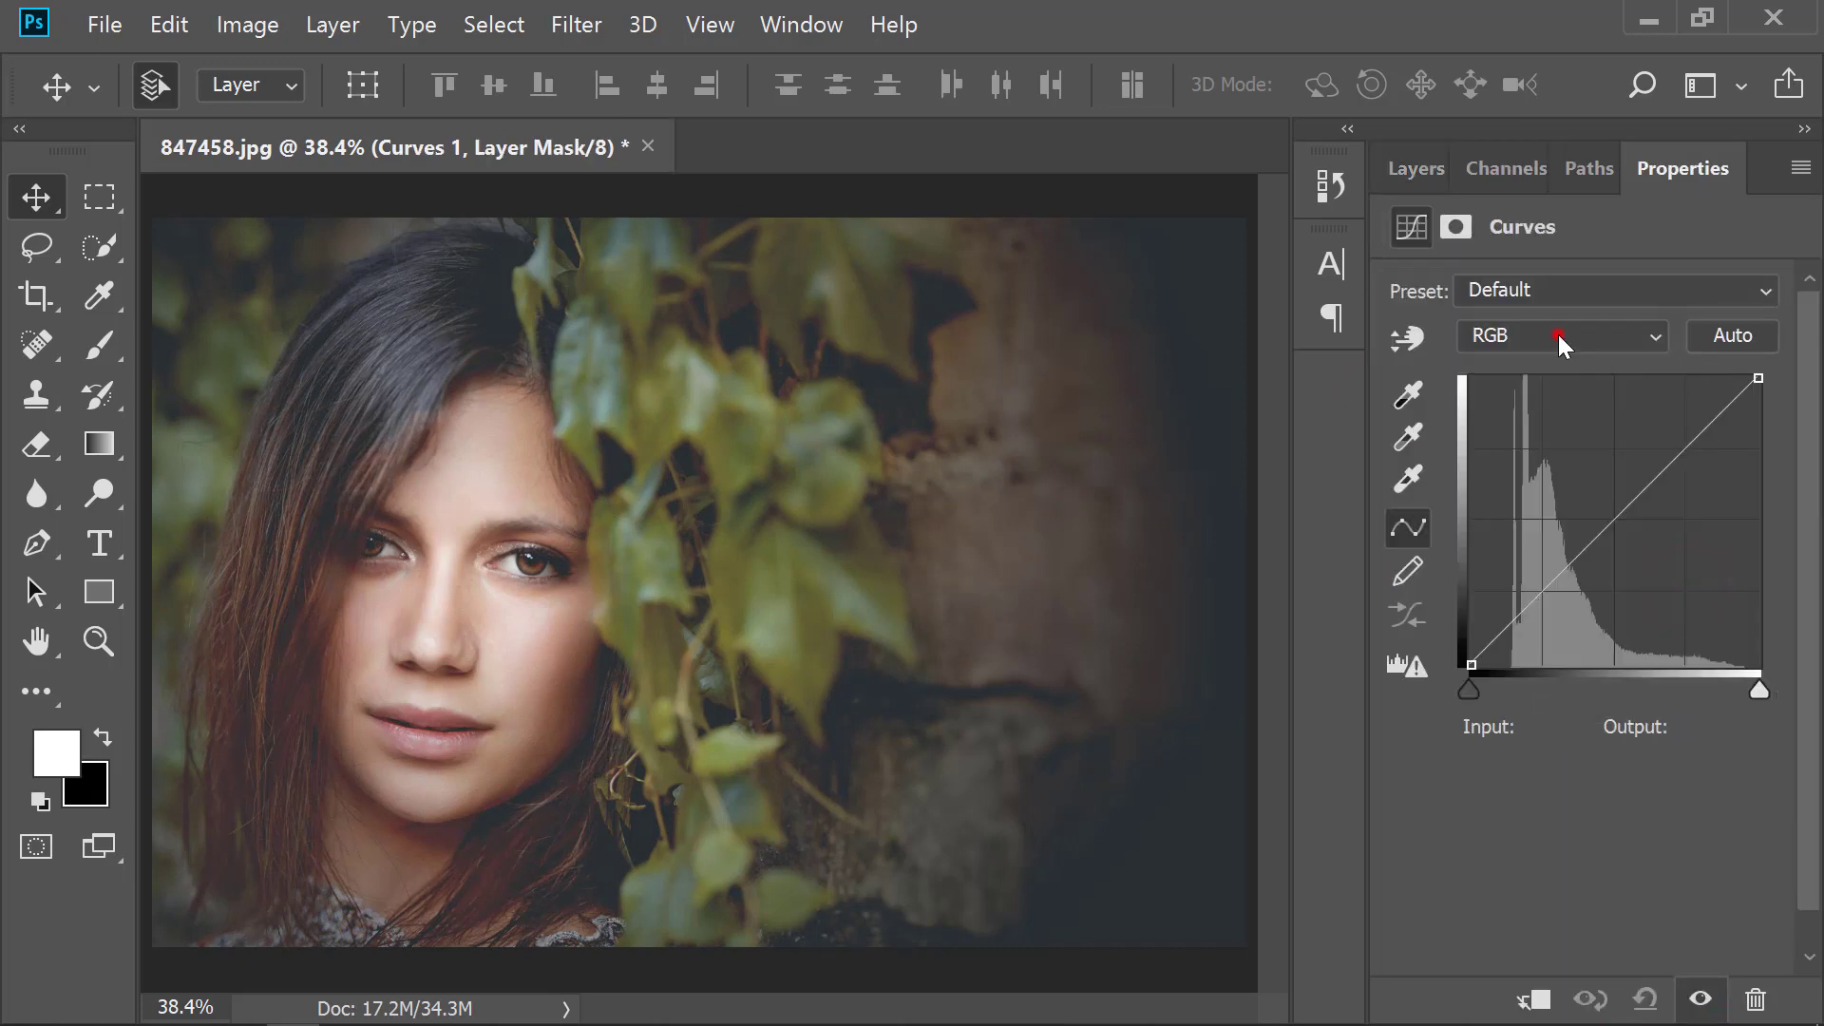
pyautogui.click(1558, 336)
pyautogui.click(1554, 393)
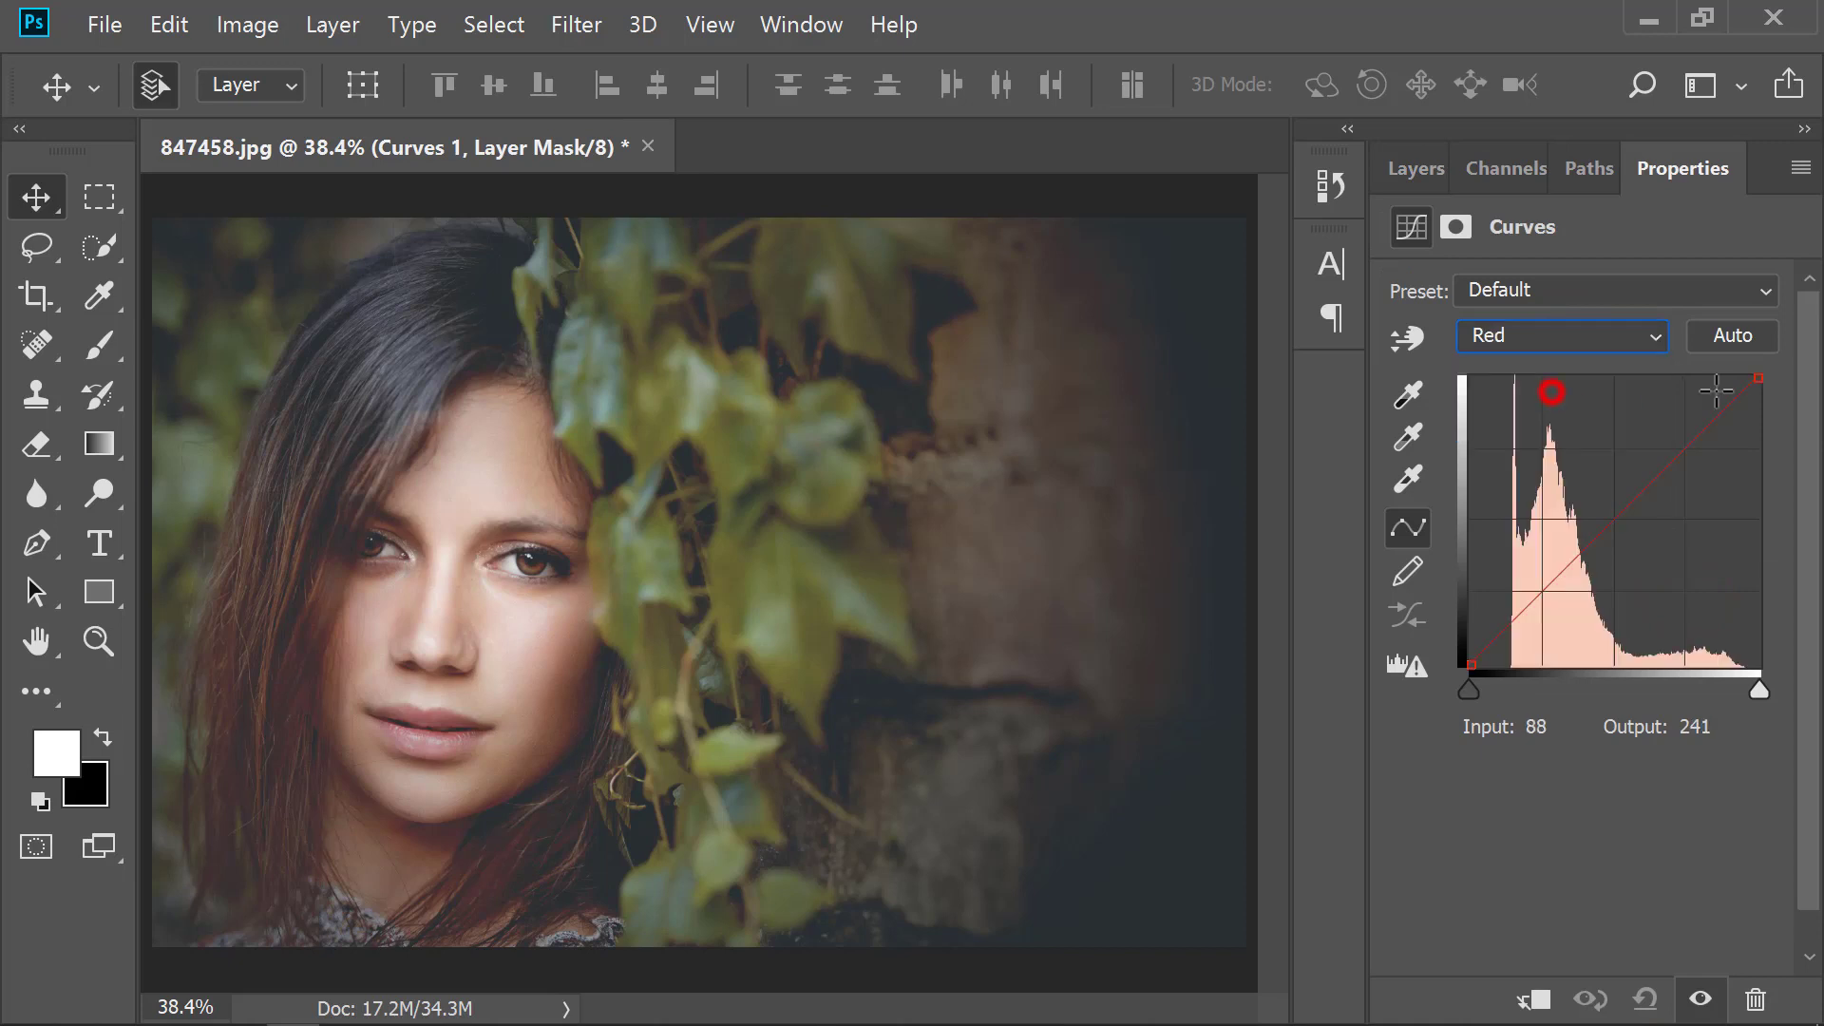
pyautogui.moveTo(1761, 376); pyautogui.dragTo(1782, 403)
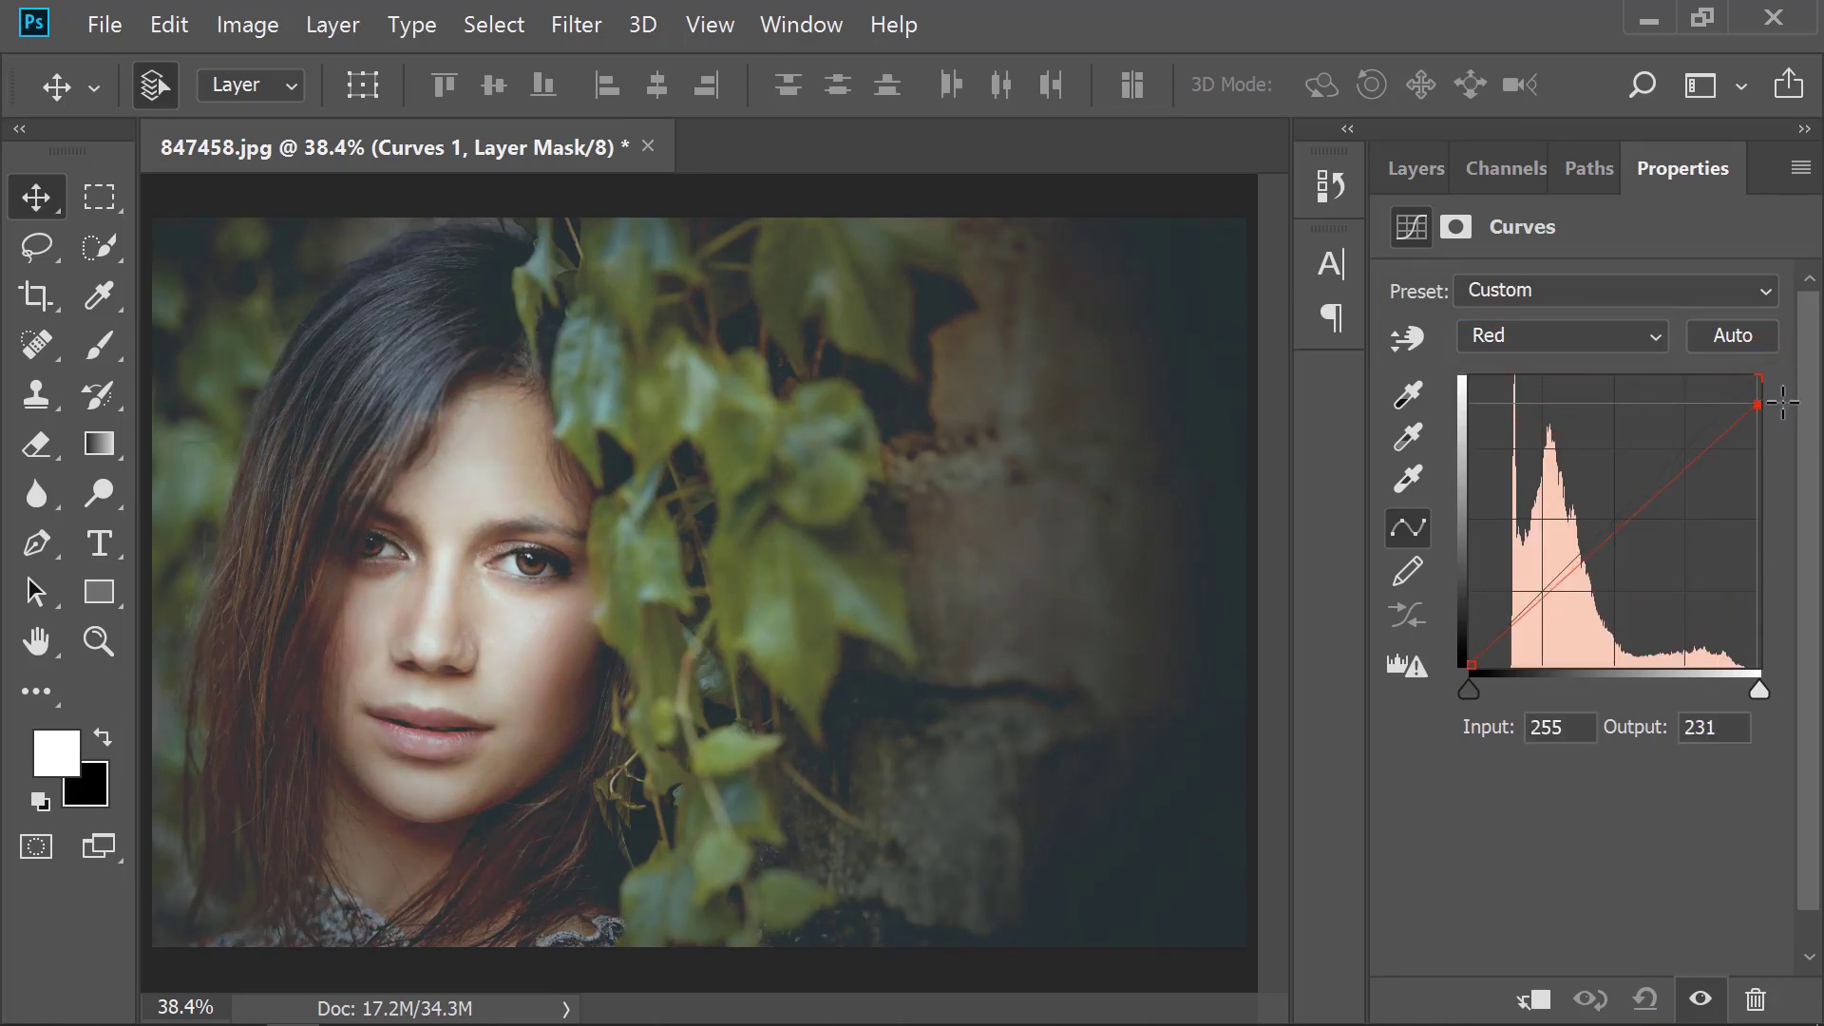
pyautogui.moveTo(1782, 403); pyautogui.dragTo(1782, 406)
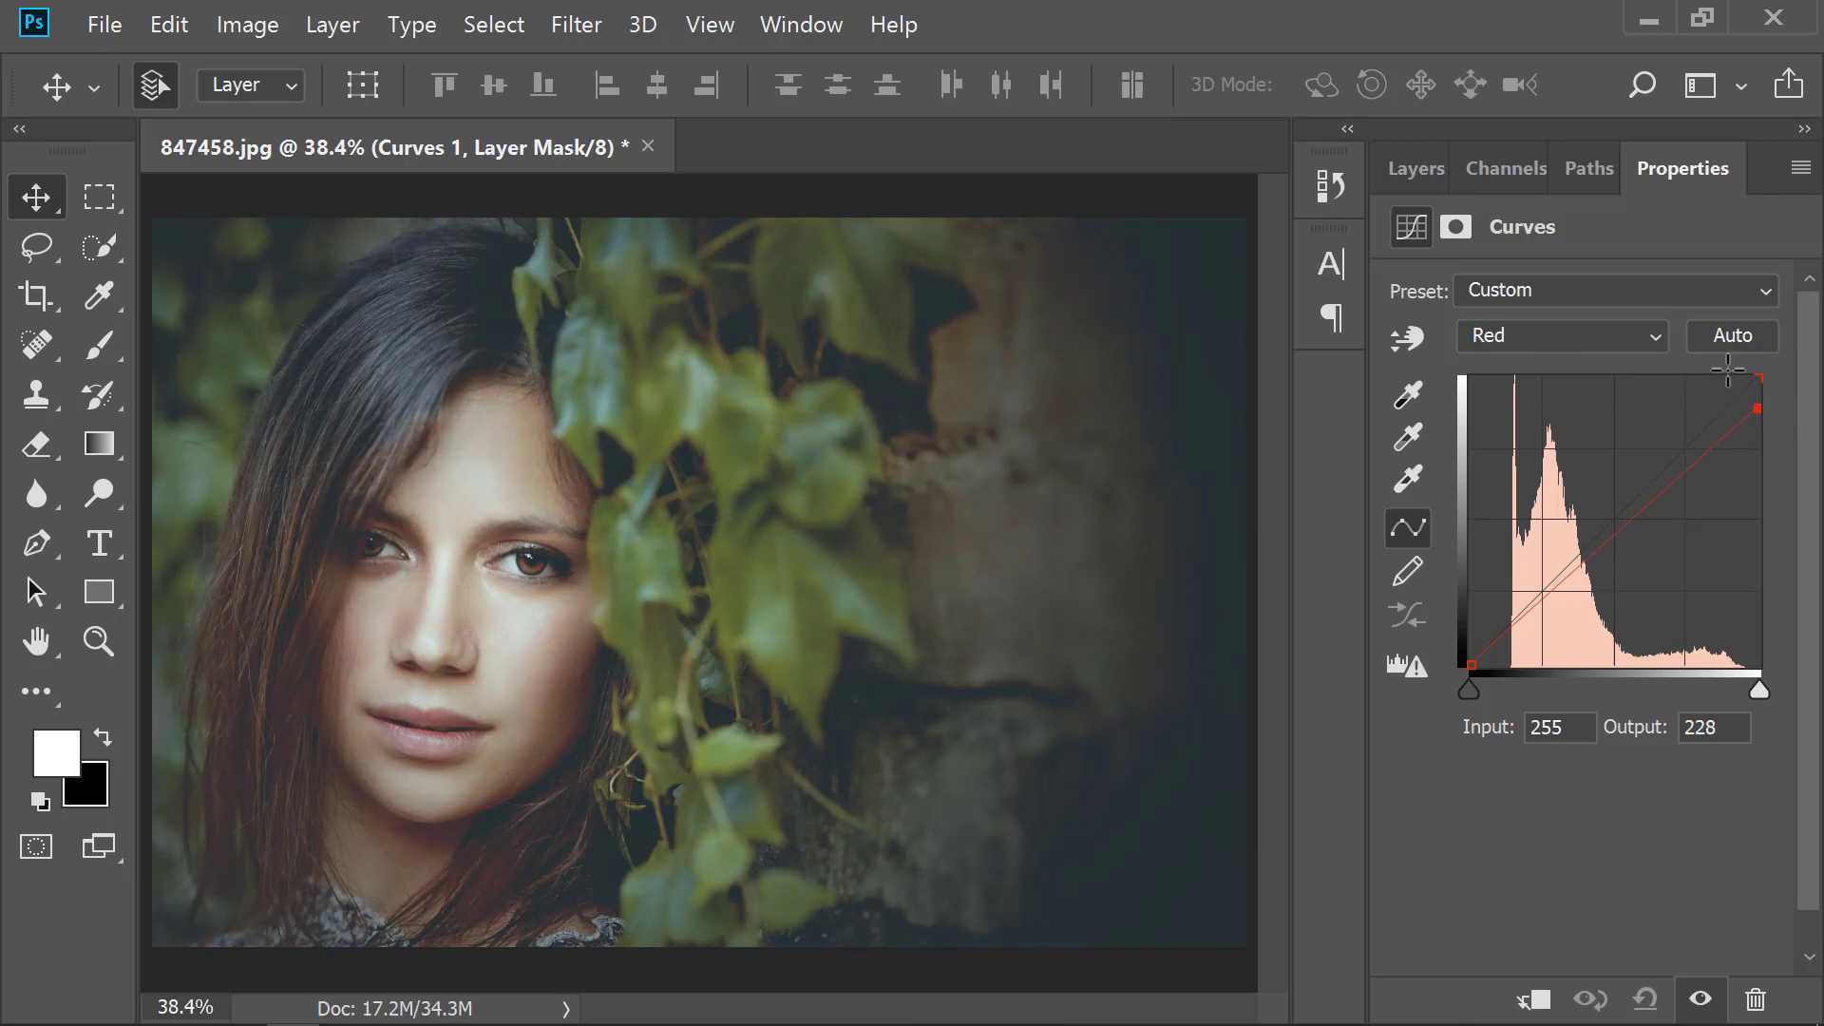
# - Lower the Green curve's highlights to 235 and lift its shadow point to 10
pyautogui.click(1582, 336)
pyautogui.click(1575, 410)
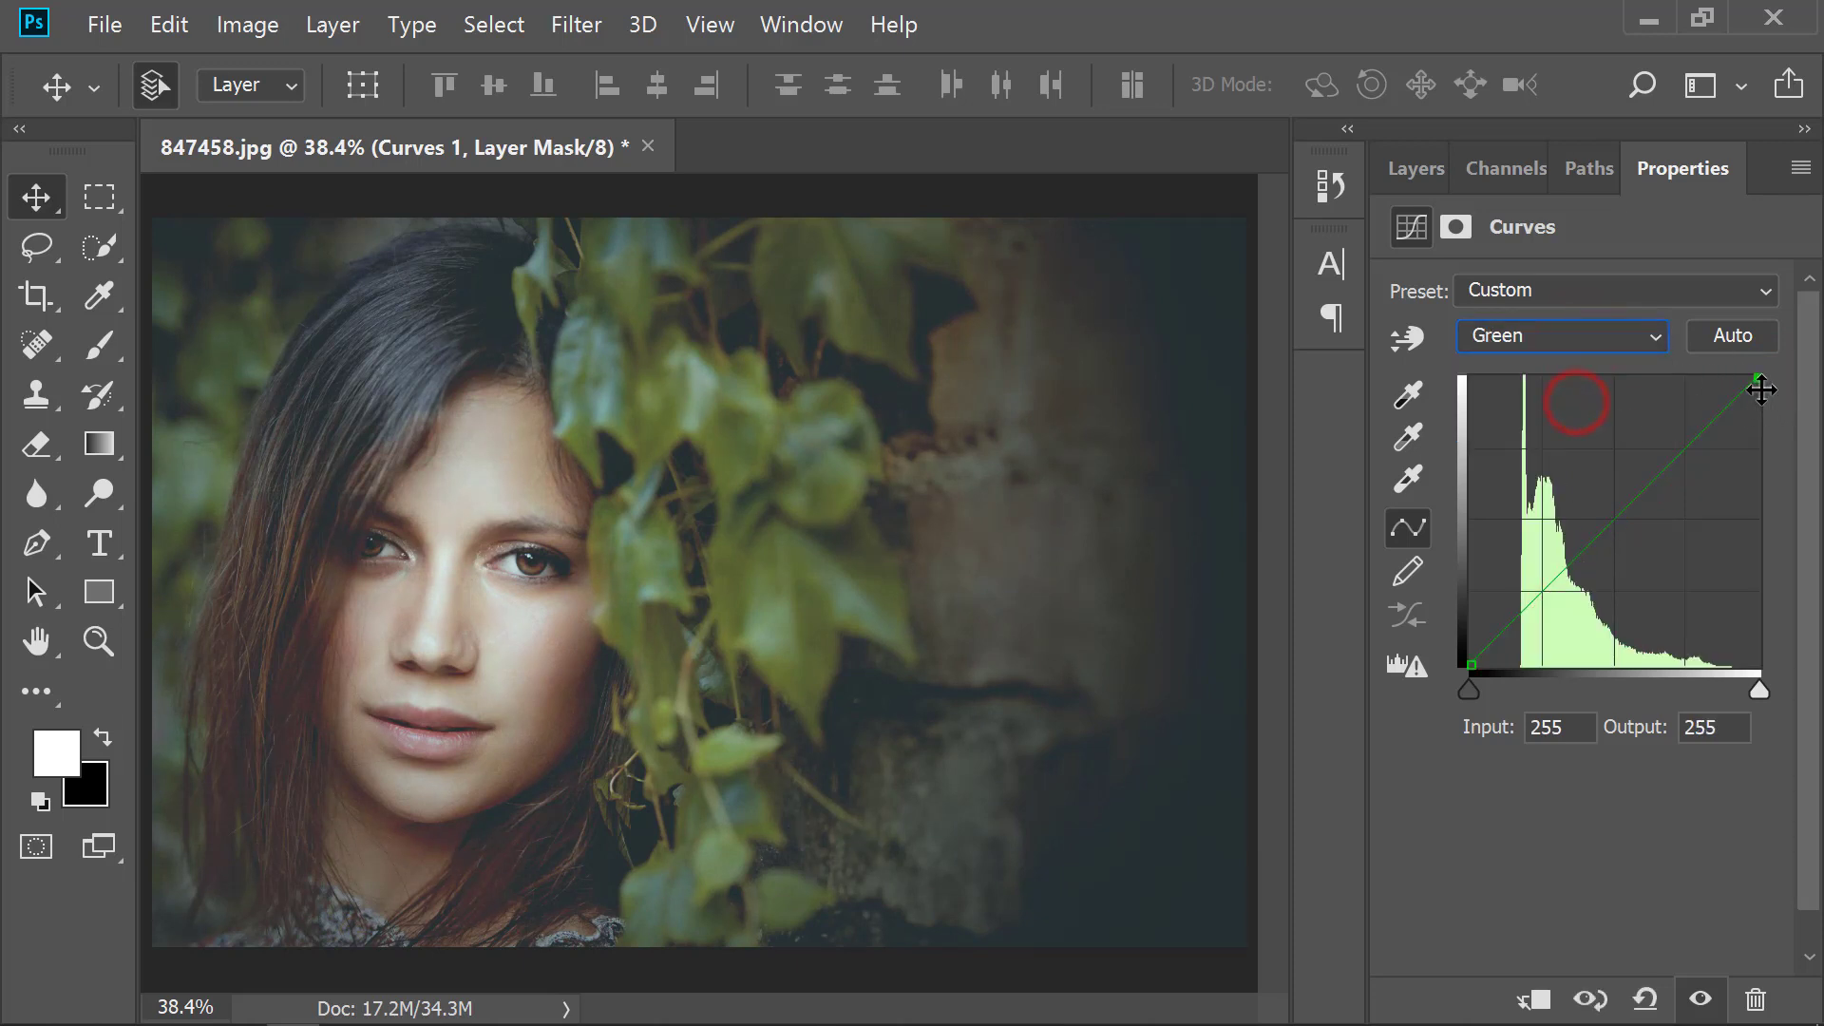
pyautogui.moveTo(1757, 379); pyautogui.dragTo(1784, 401)
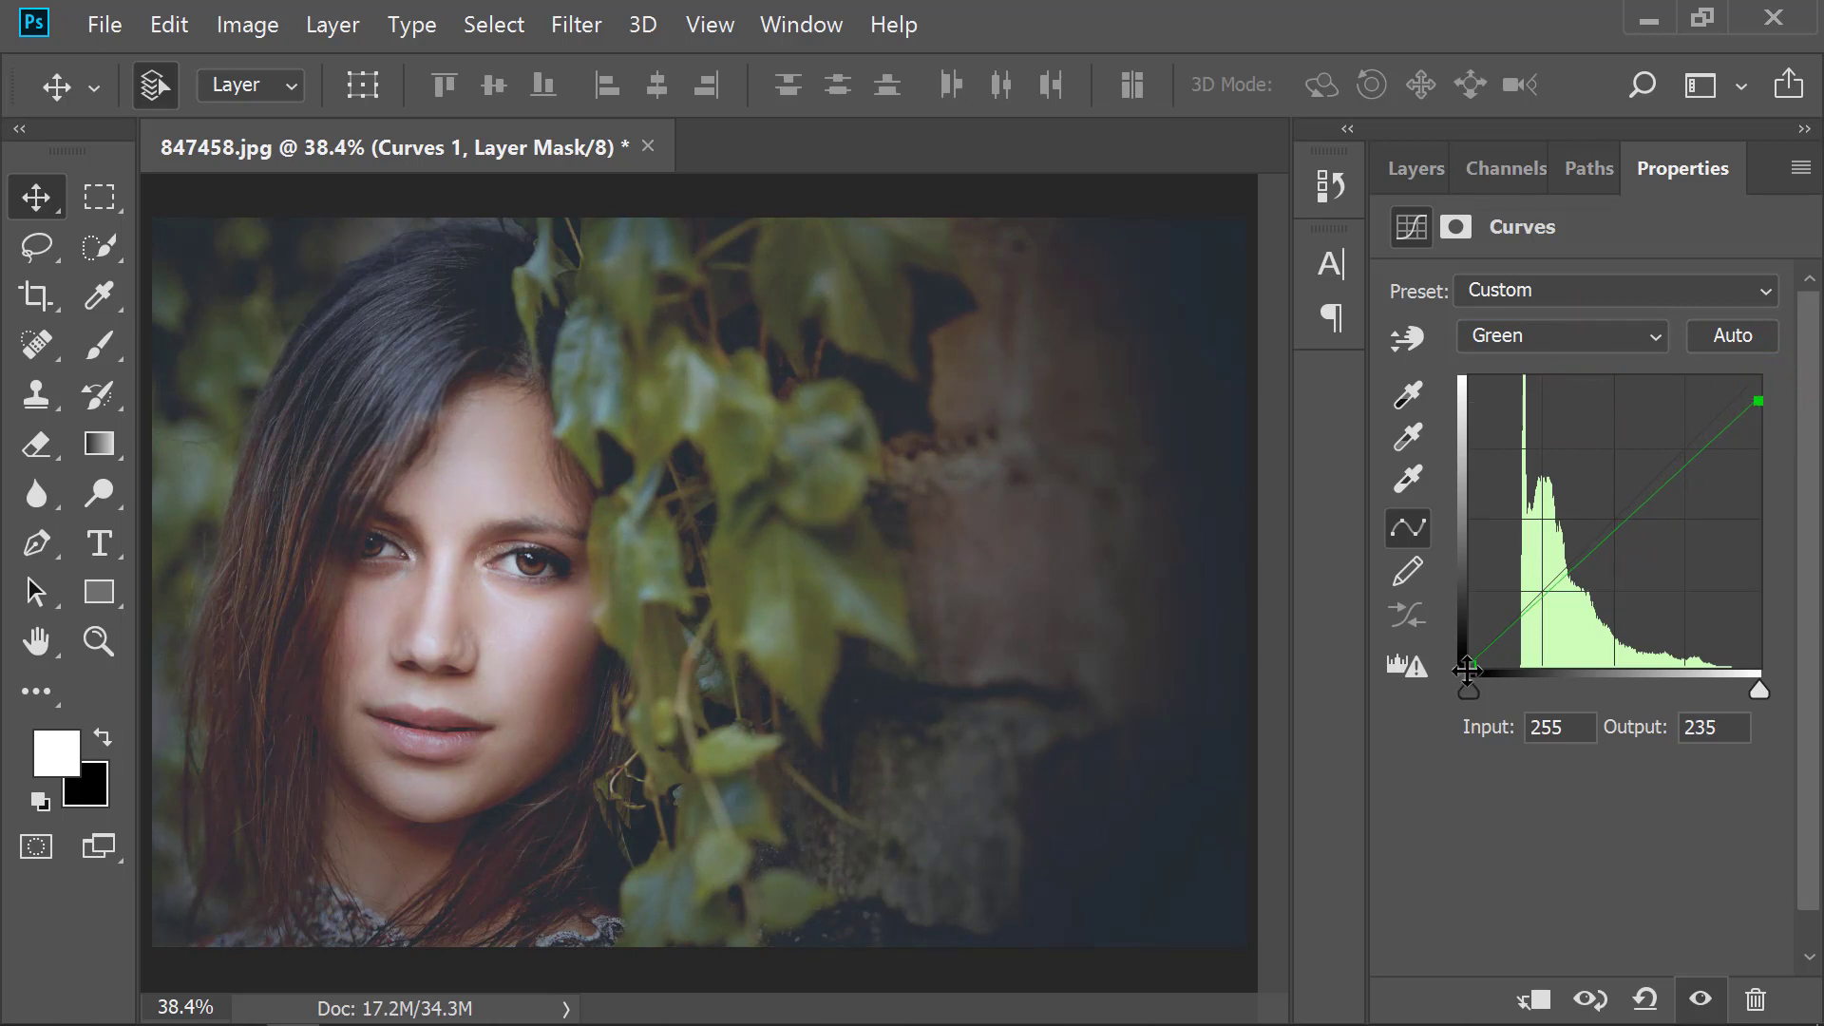
pyautogui.click(1466, 666)
pyautogui.moveTo(1466, 665); pyautogui.dragTo(1440, 656)
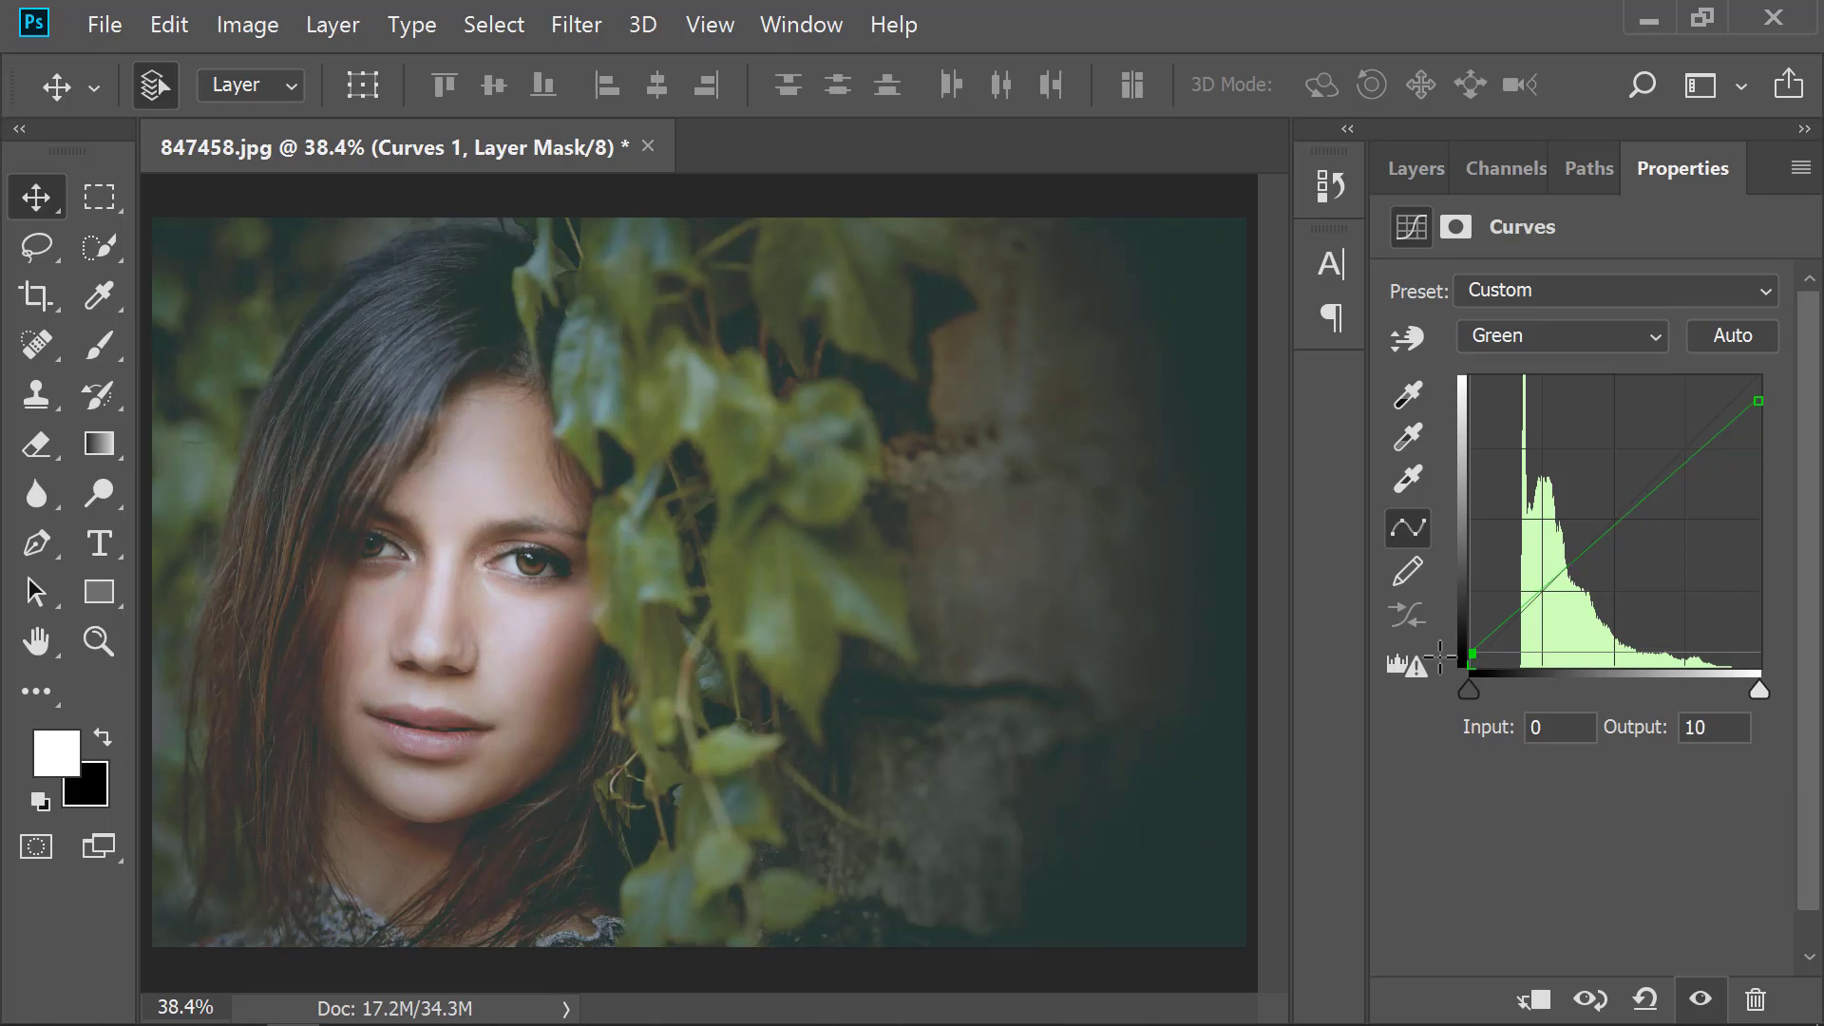
pyautogui.click(1618, 337)
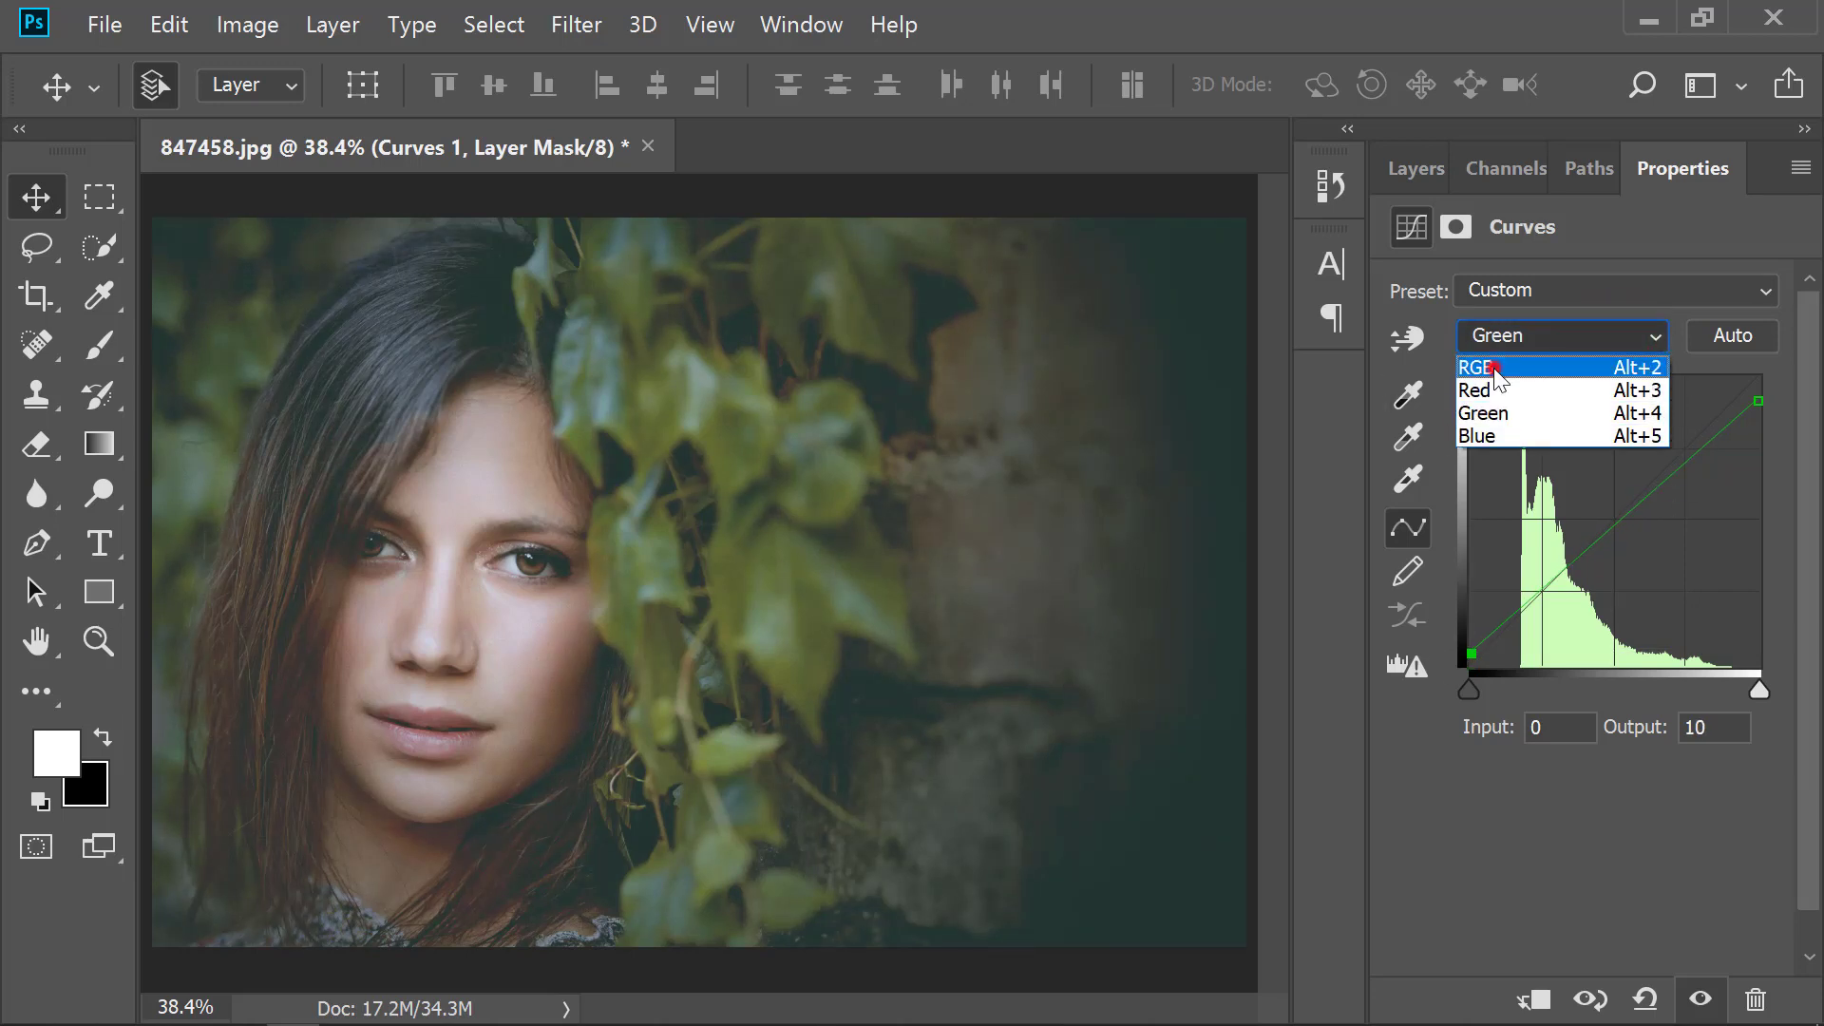
pyautogui.click(1491, 362)
pyautogui.click(1414, 169)
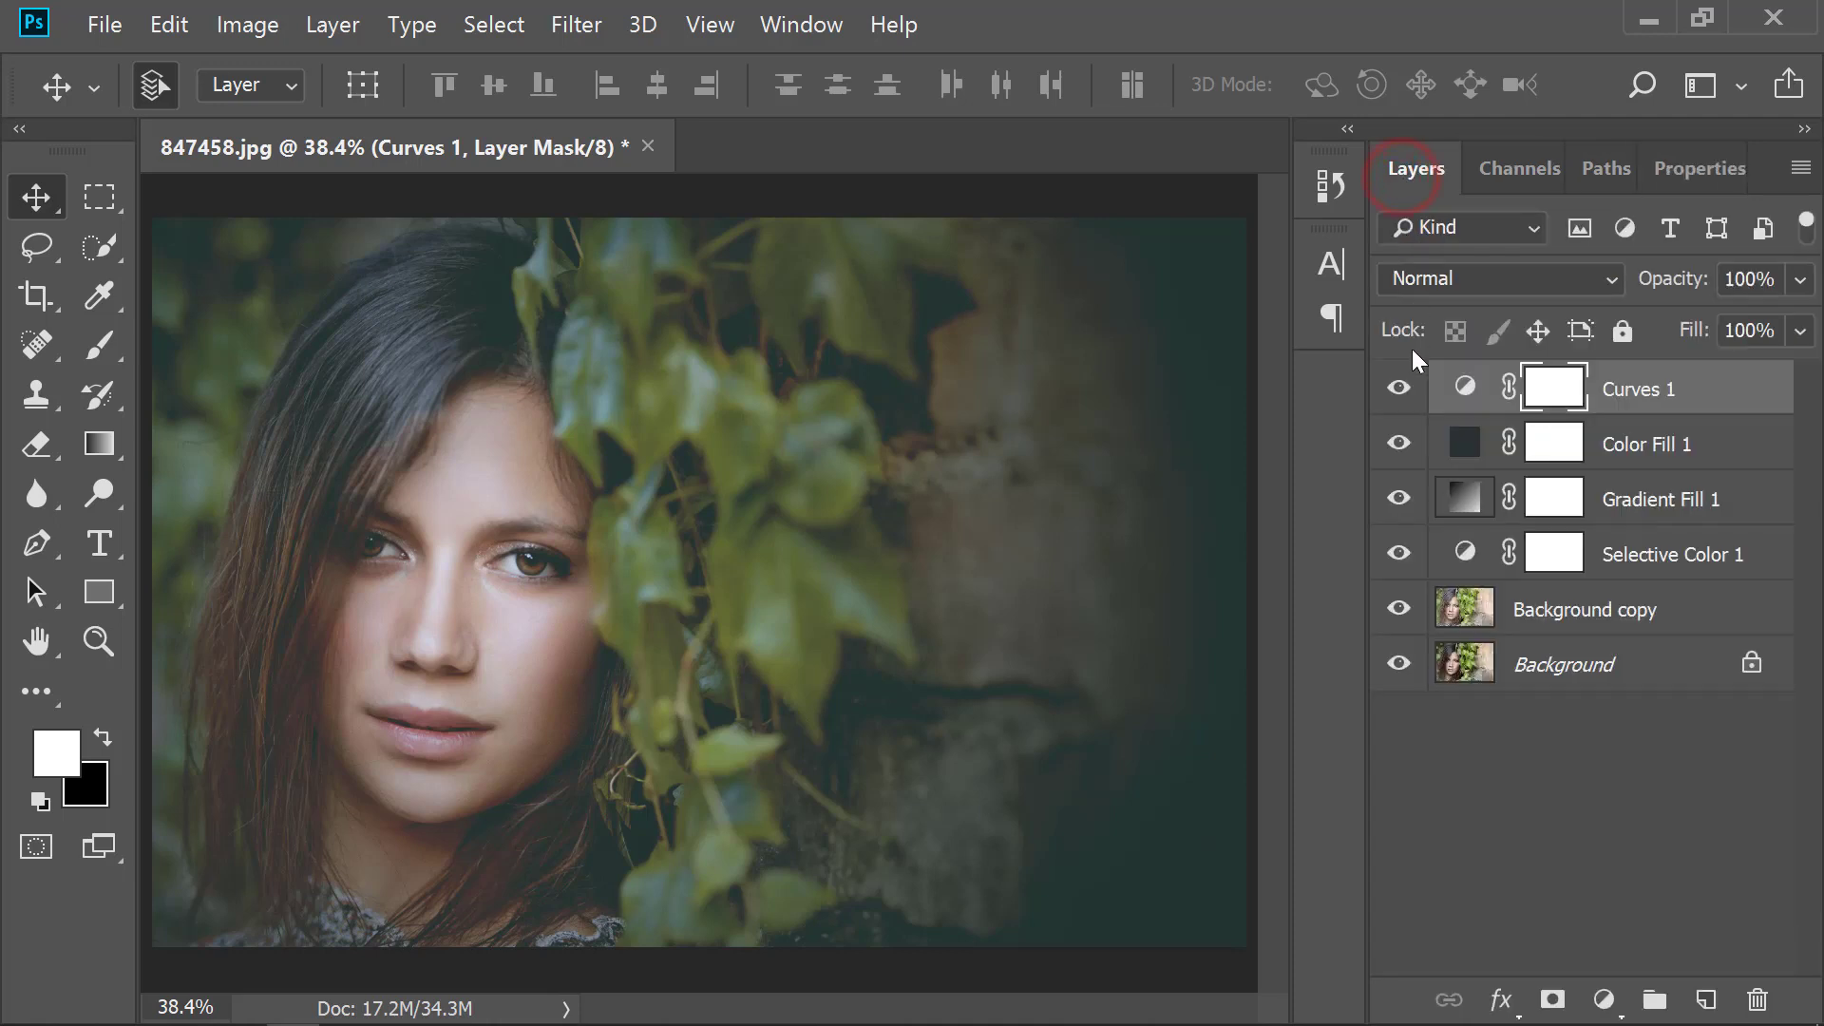
pyautogui.click(1399, 388)
# - Add a Hue/Saturation layer shifting the Reds hue to +11, then compare it on and off
pyautogui.click(1601, 1002)
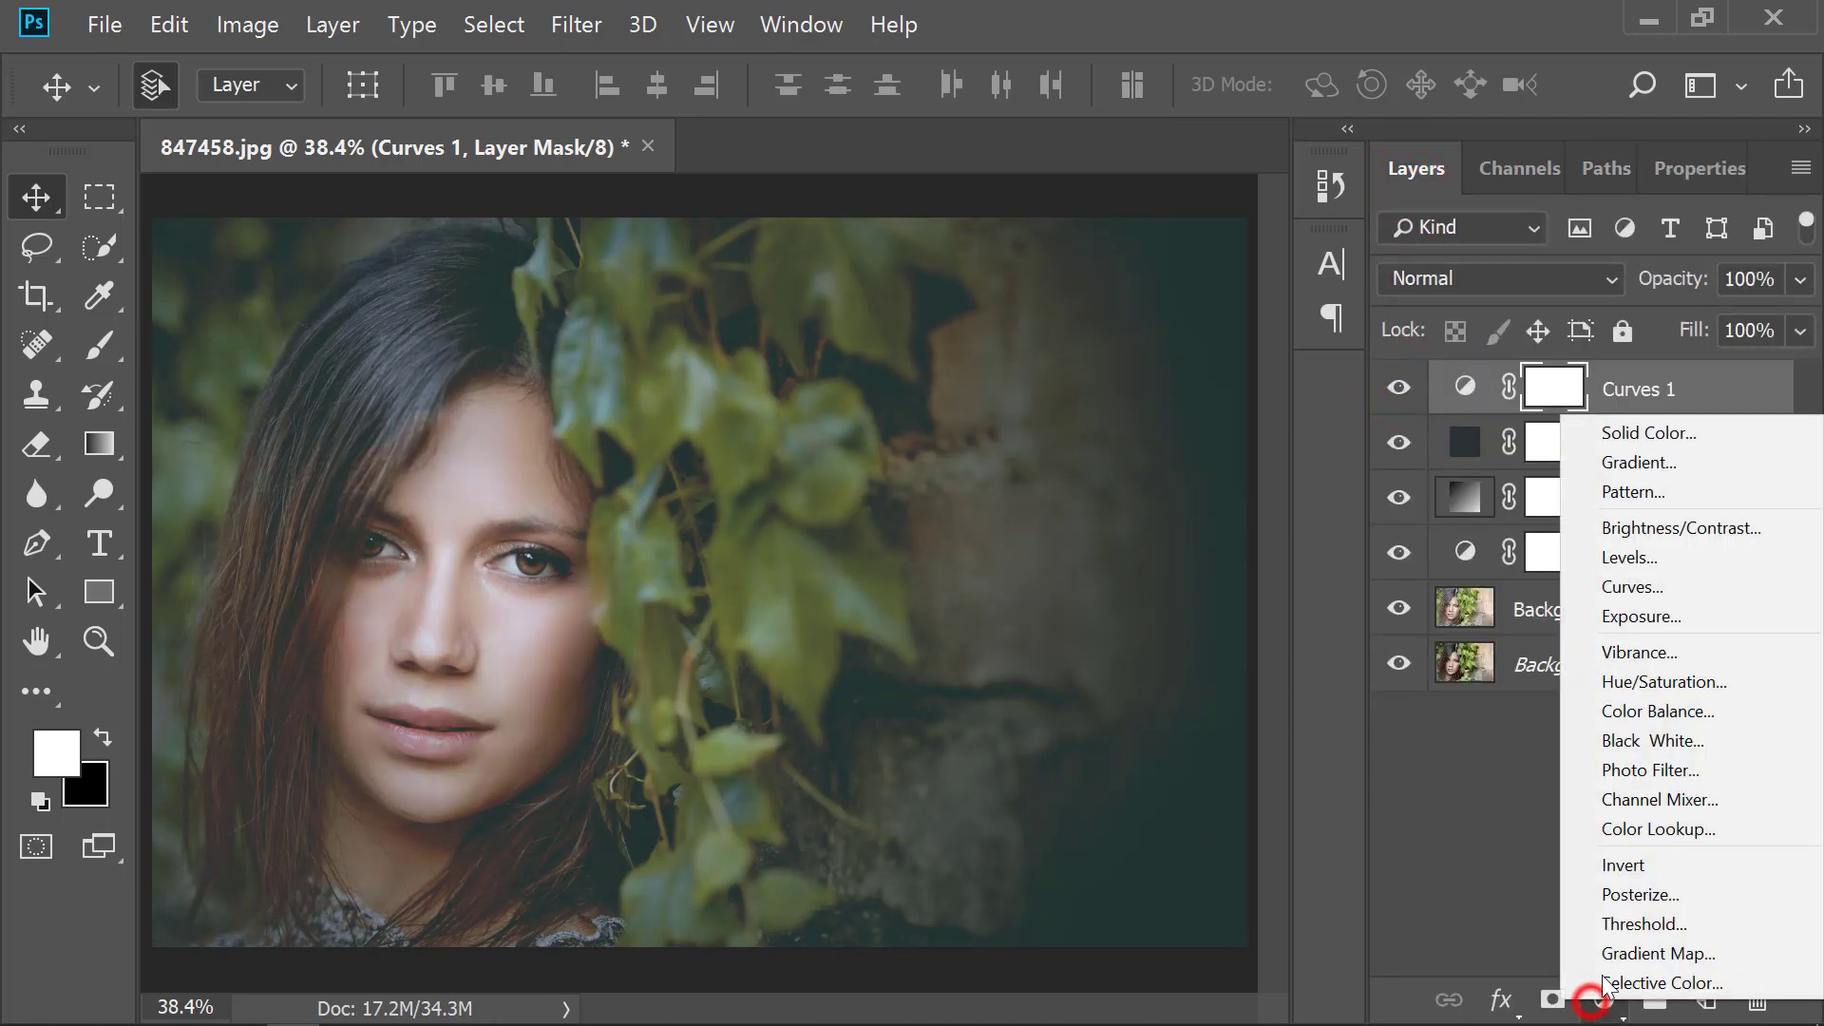
pyautogui.click(1673, 686)
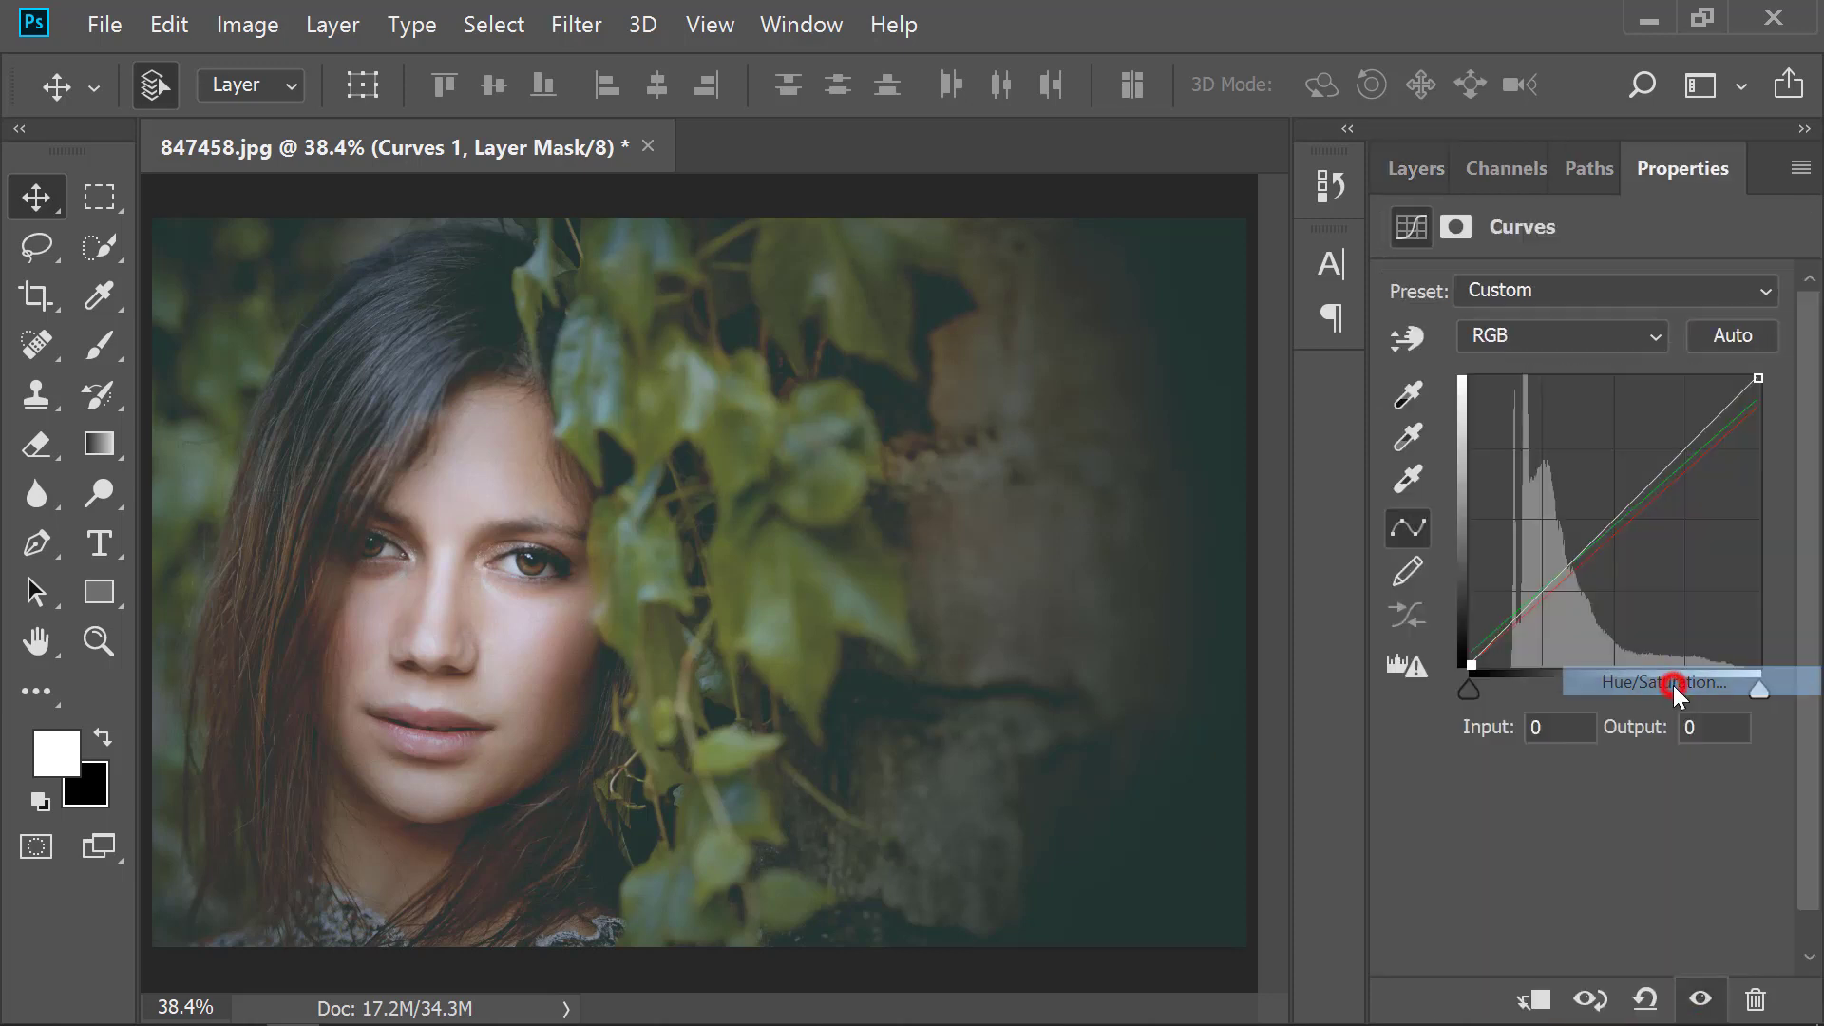
pyautogui.click(1550, 338)
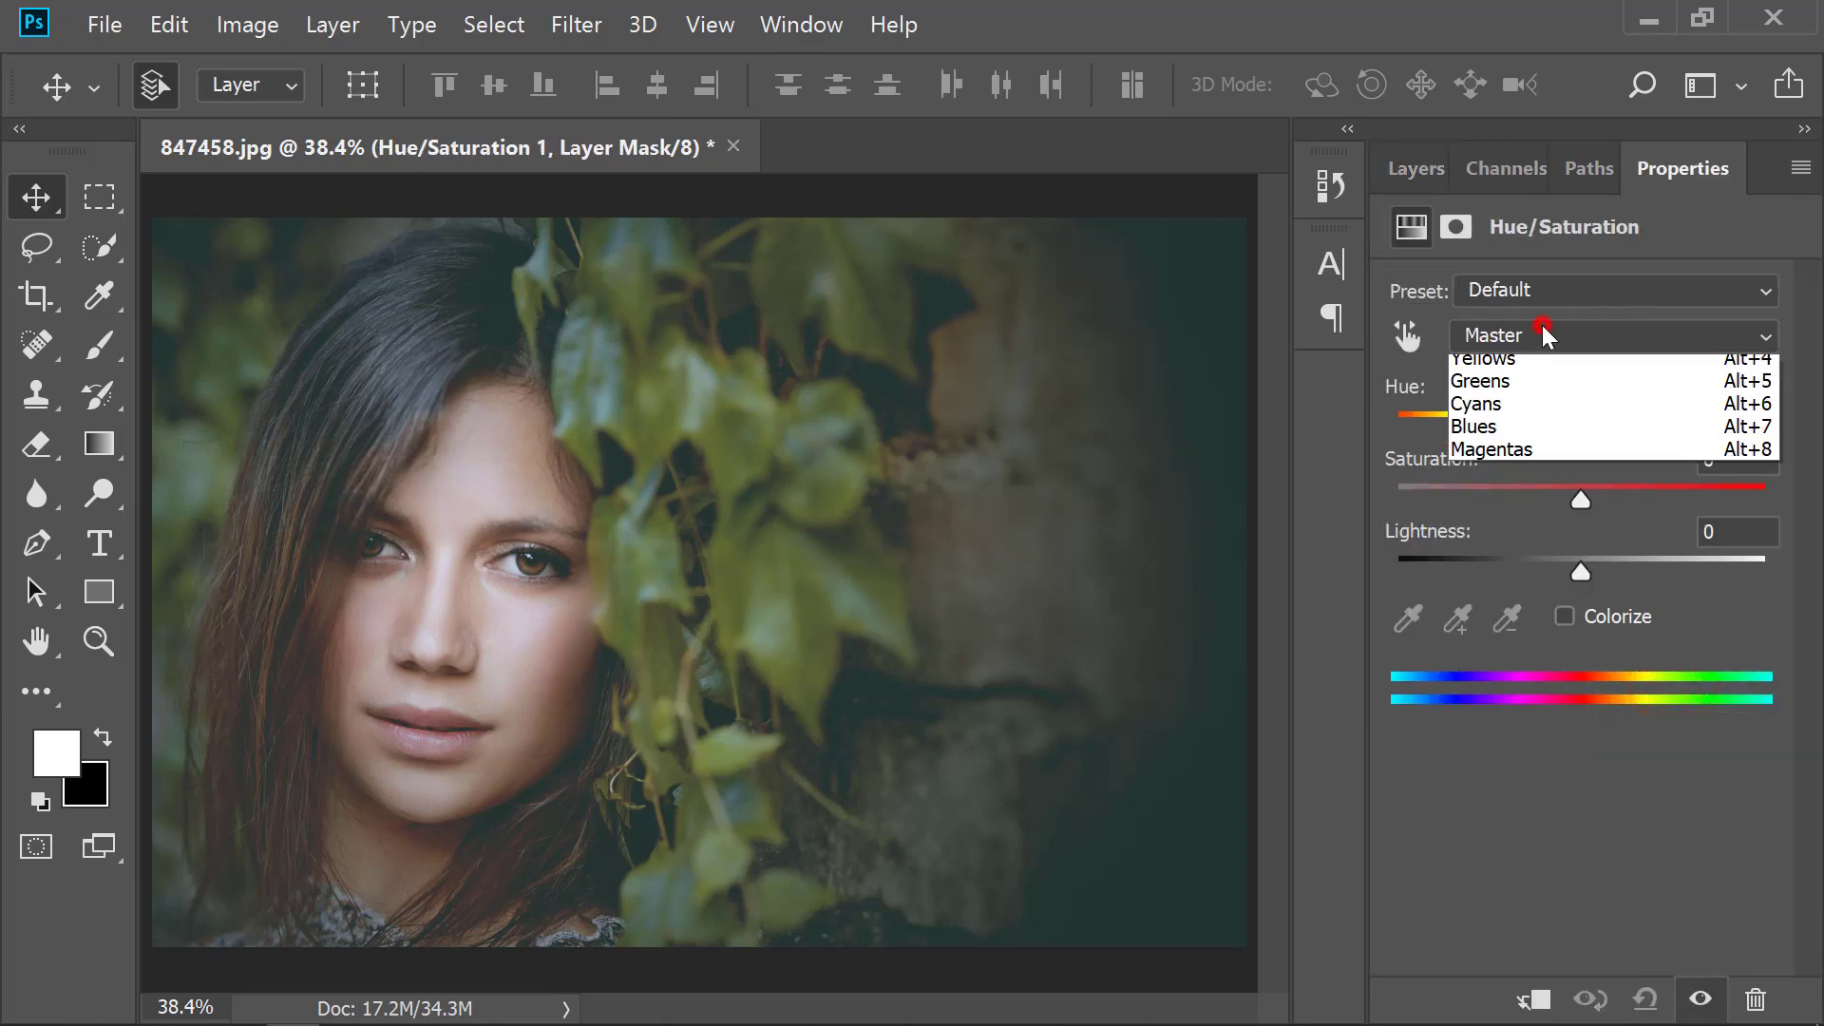
pyautogui.click(1548, 389)
pyautogui.moveTo(1577, 423); pyautogui.dragTo(1601, 430)
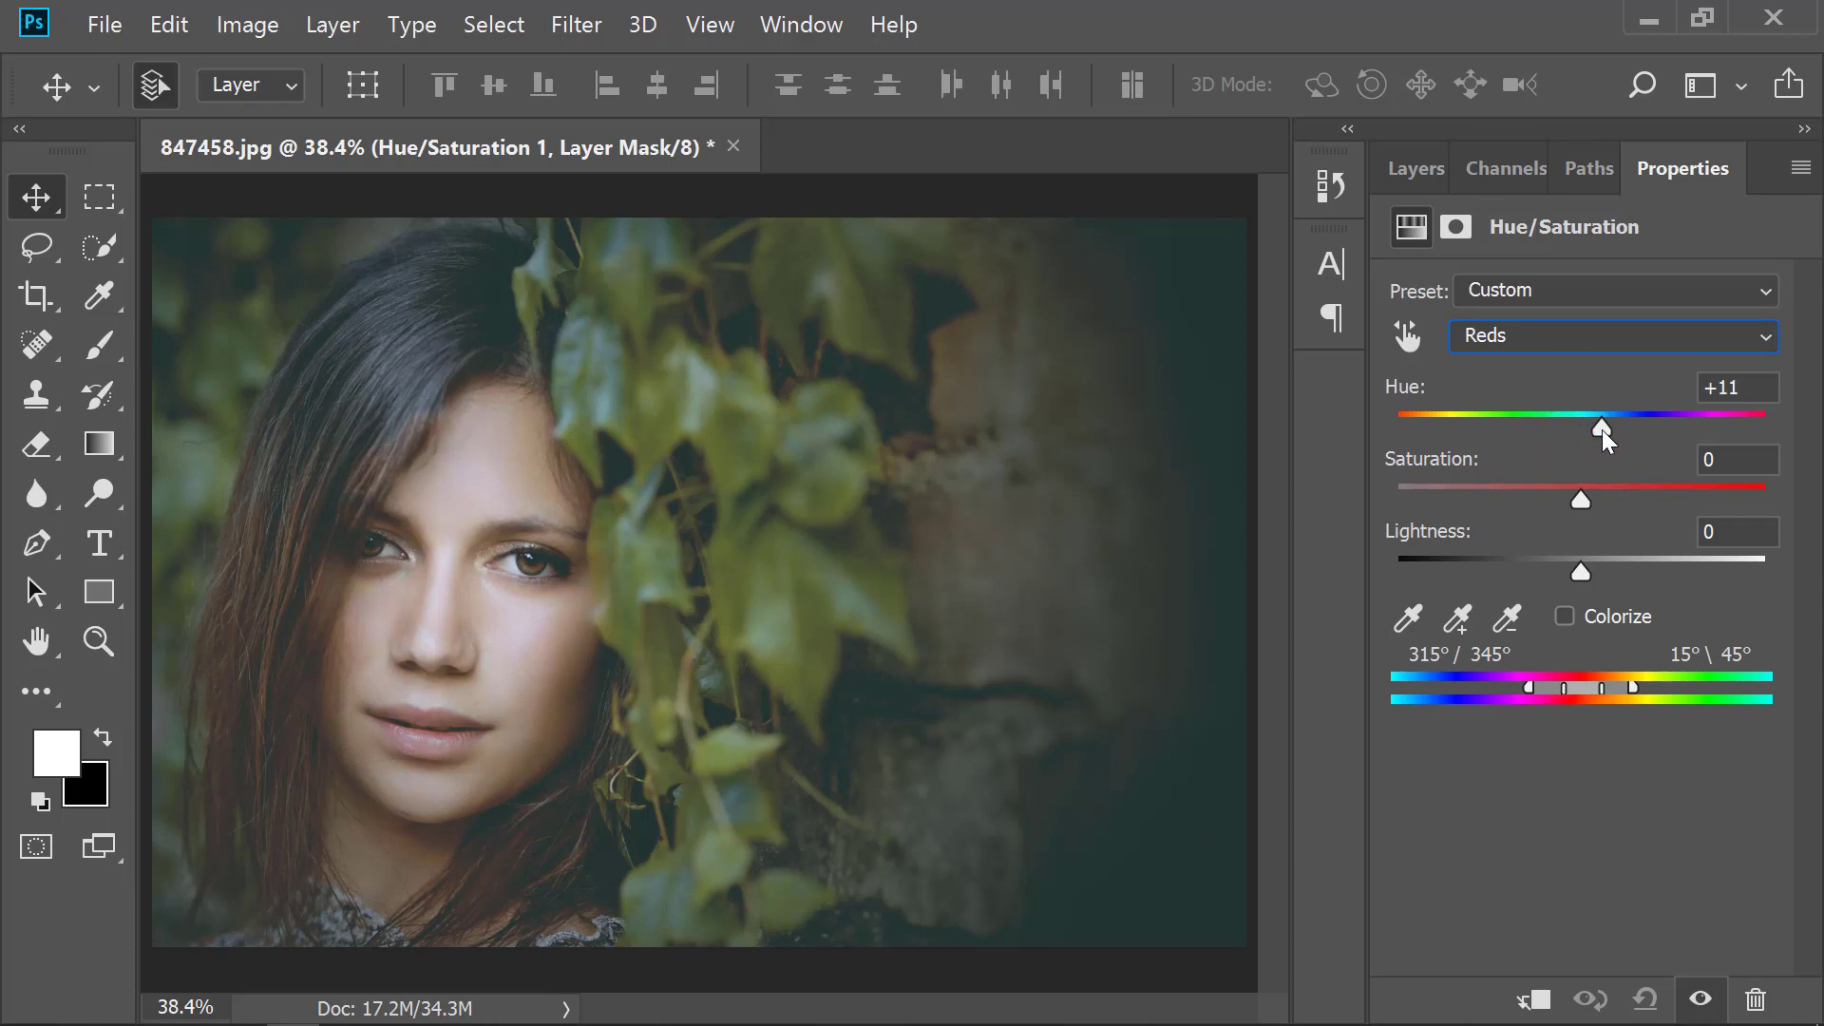
pyautogui.click(1396, 175)
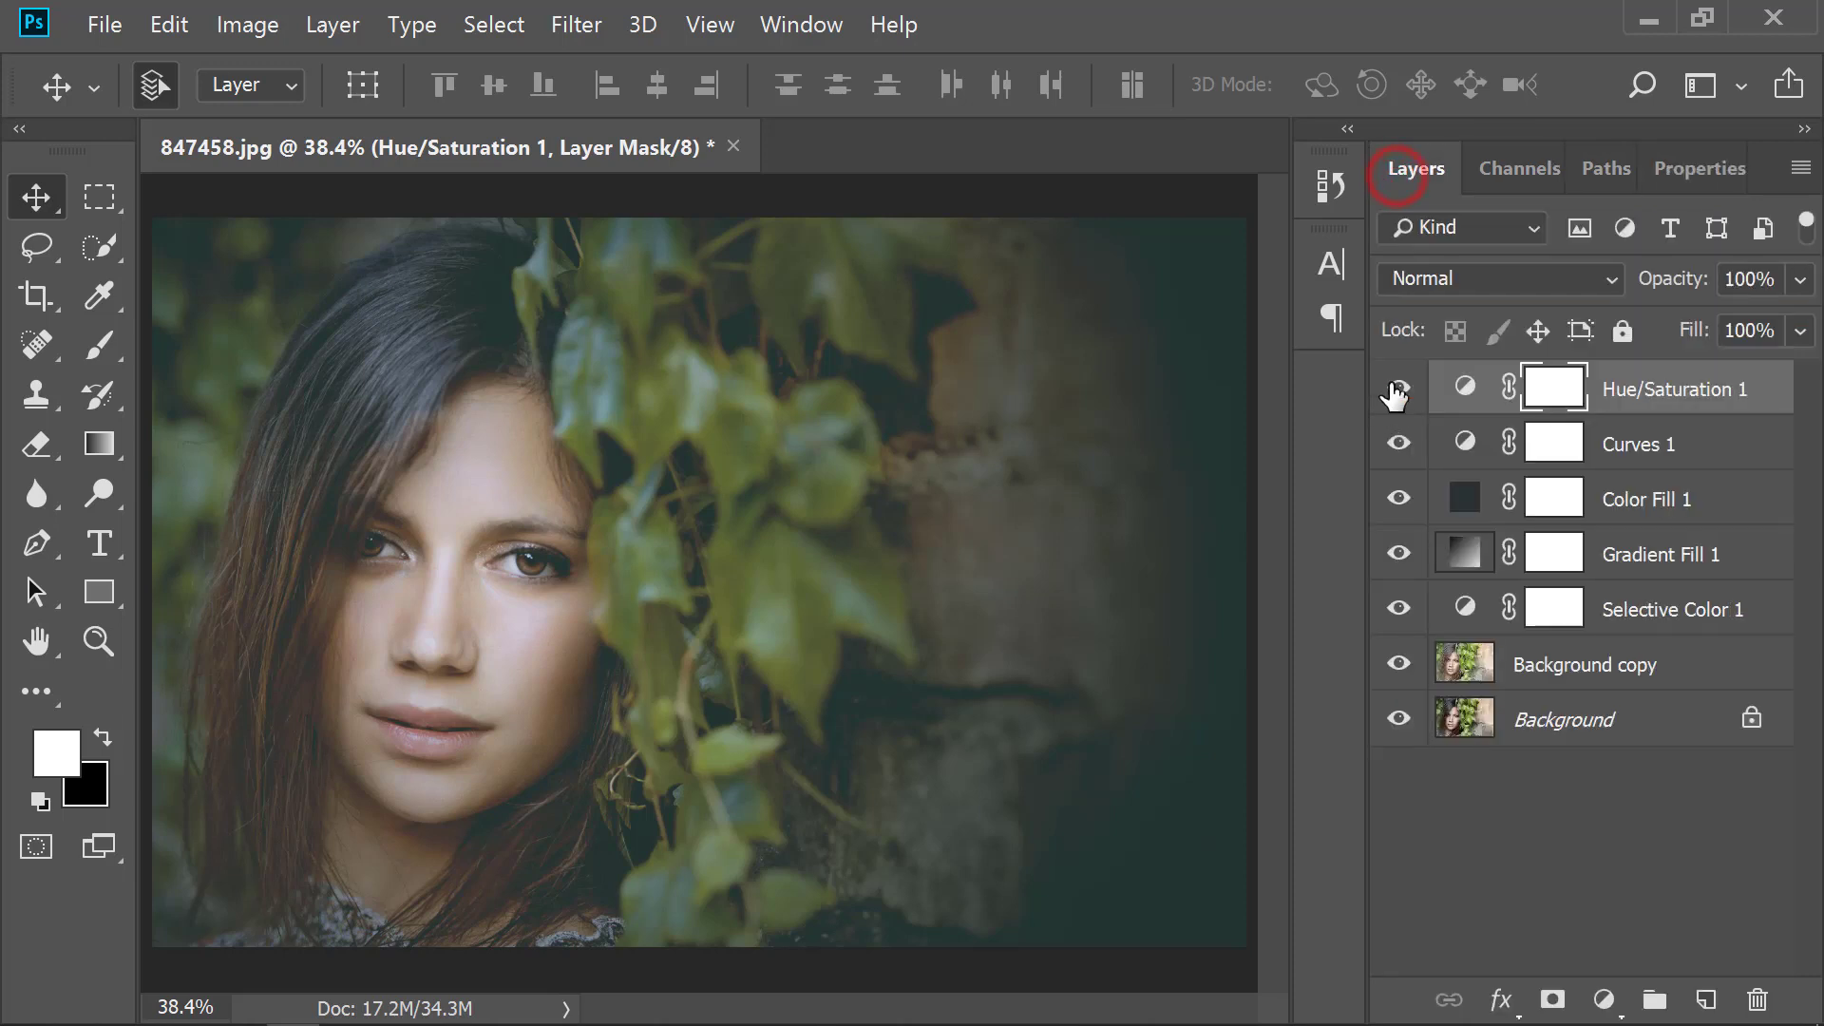
pyautogui.click(1391, 386)
pyautogui.click(1393, 388)
pyautogui.click(1604, 999)
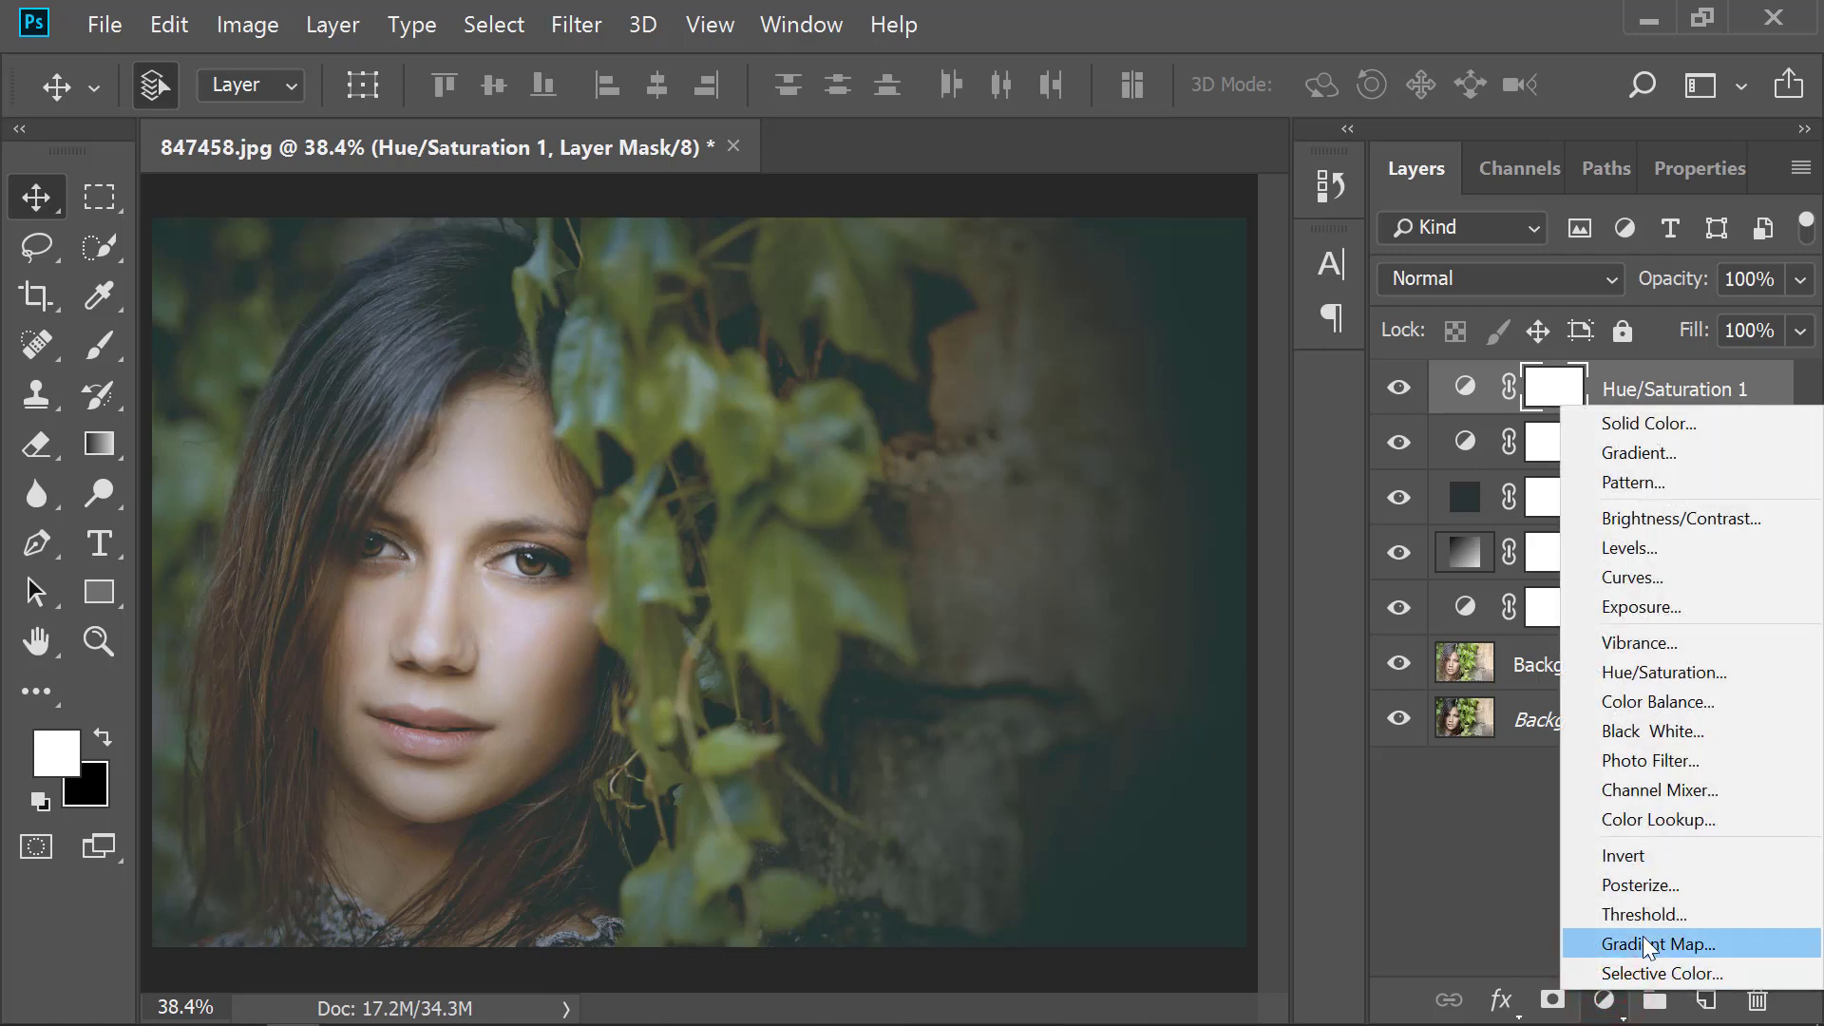
# - Add a Color Lookup layer using the HorrorBlue.3DL look
pyautogui.click(1668, 815)
pyautogui.click(1588, 290)
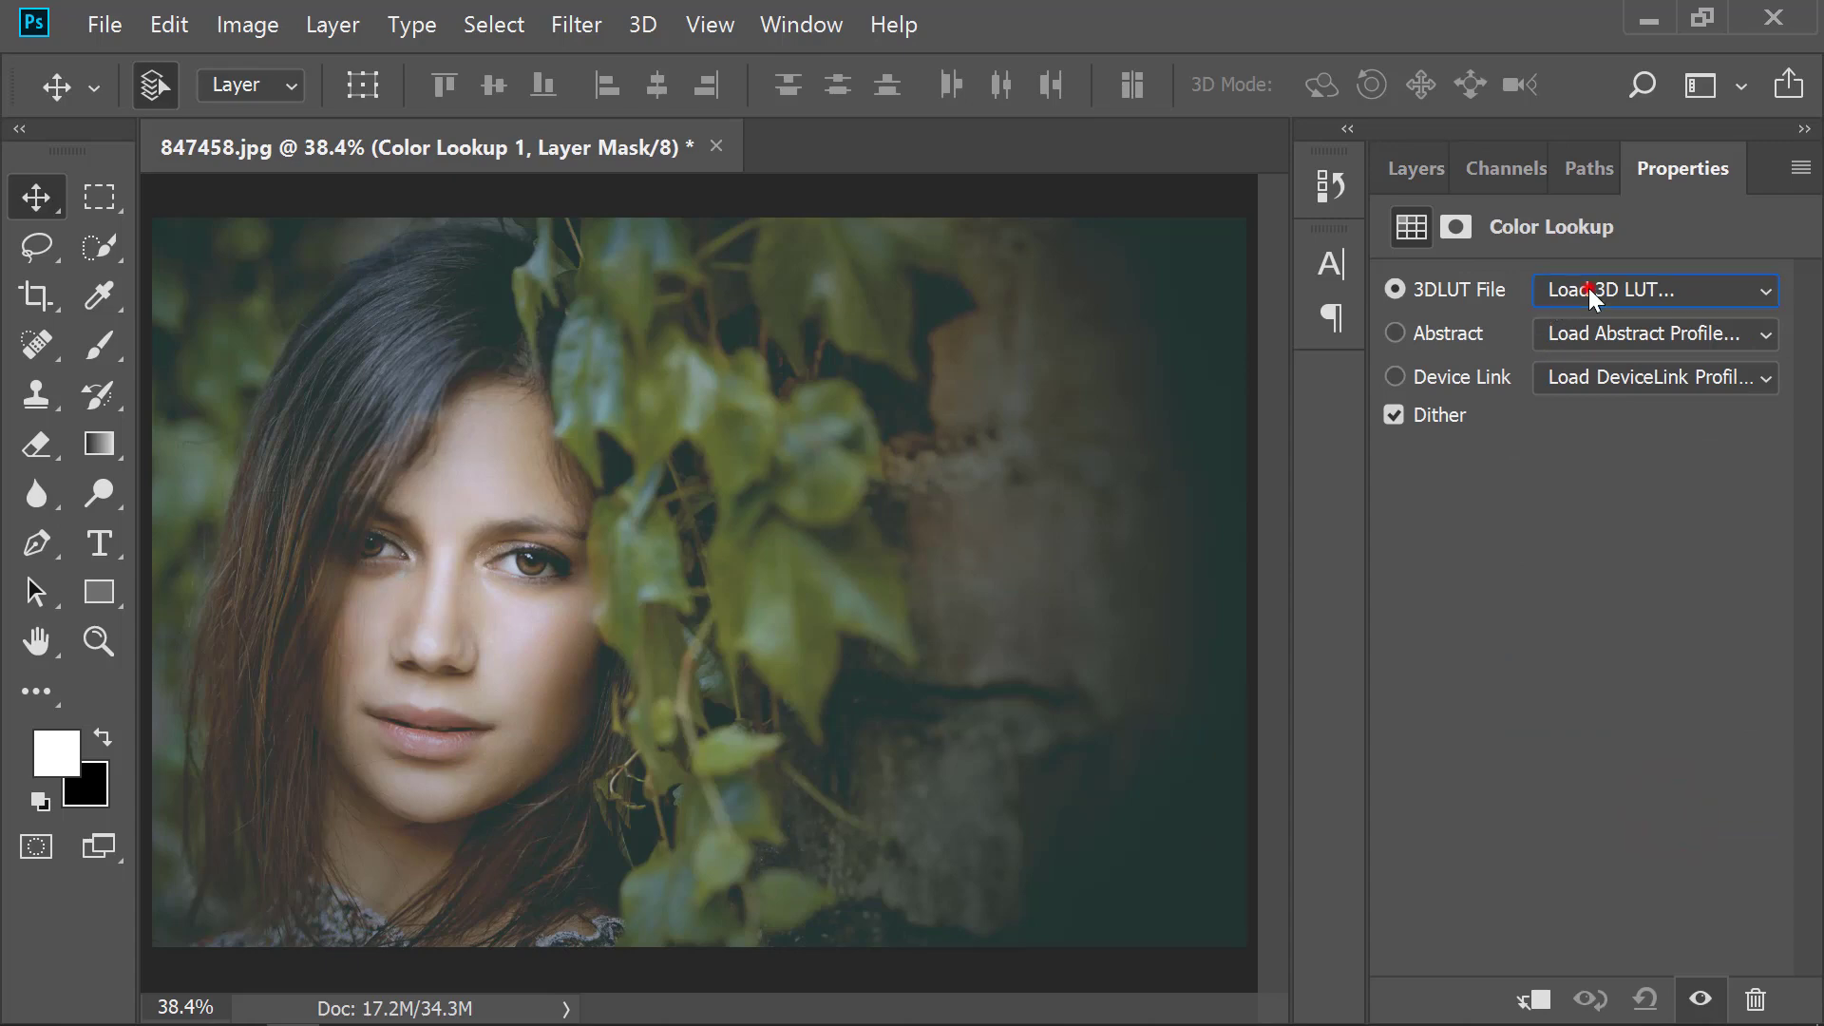
pyautogui.scroll(-2, 1453, 665)
pyautogui.click(1454, 634)
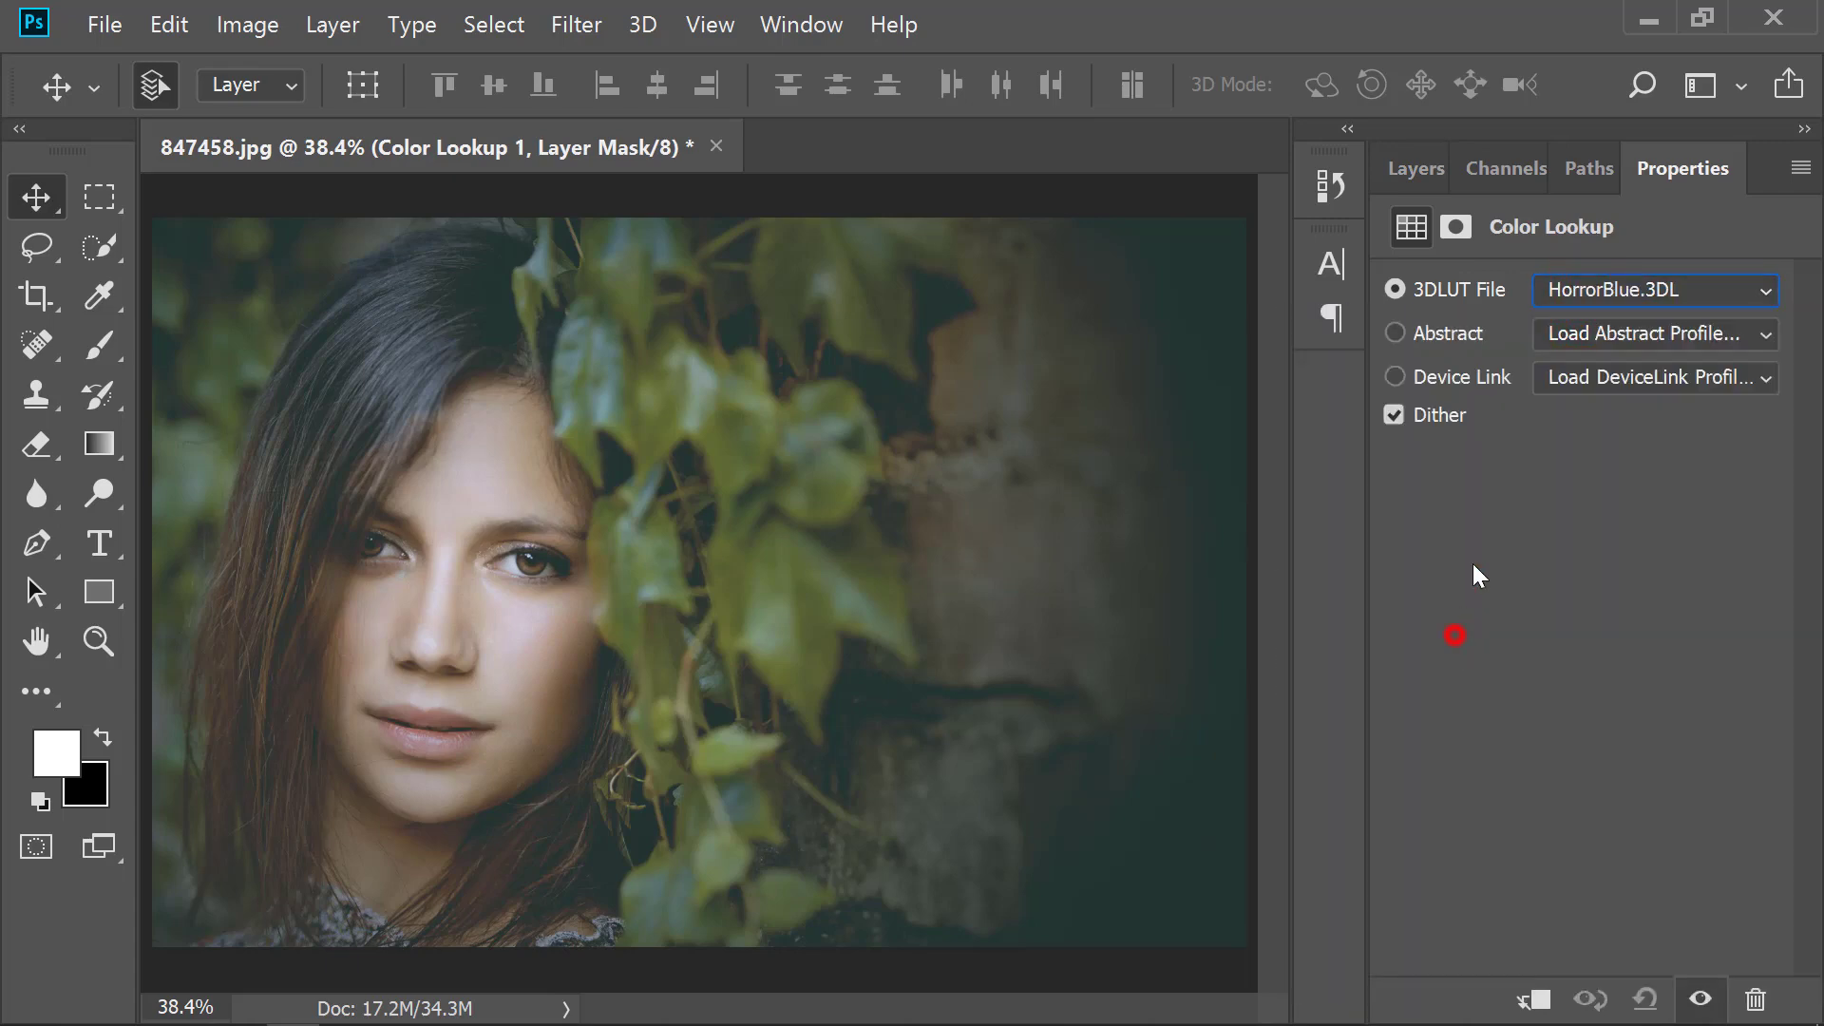
pyautogui.click(1414, 171)
# - Blend Color Lookup 1 in Lighten mode at 28% opacity
pyautogui.click(1527, 279)
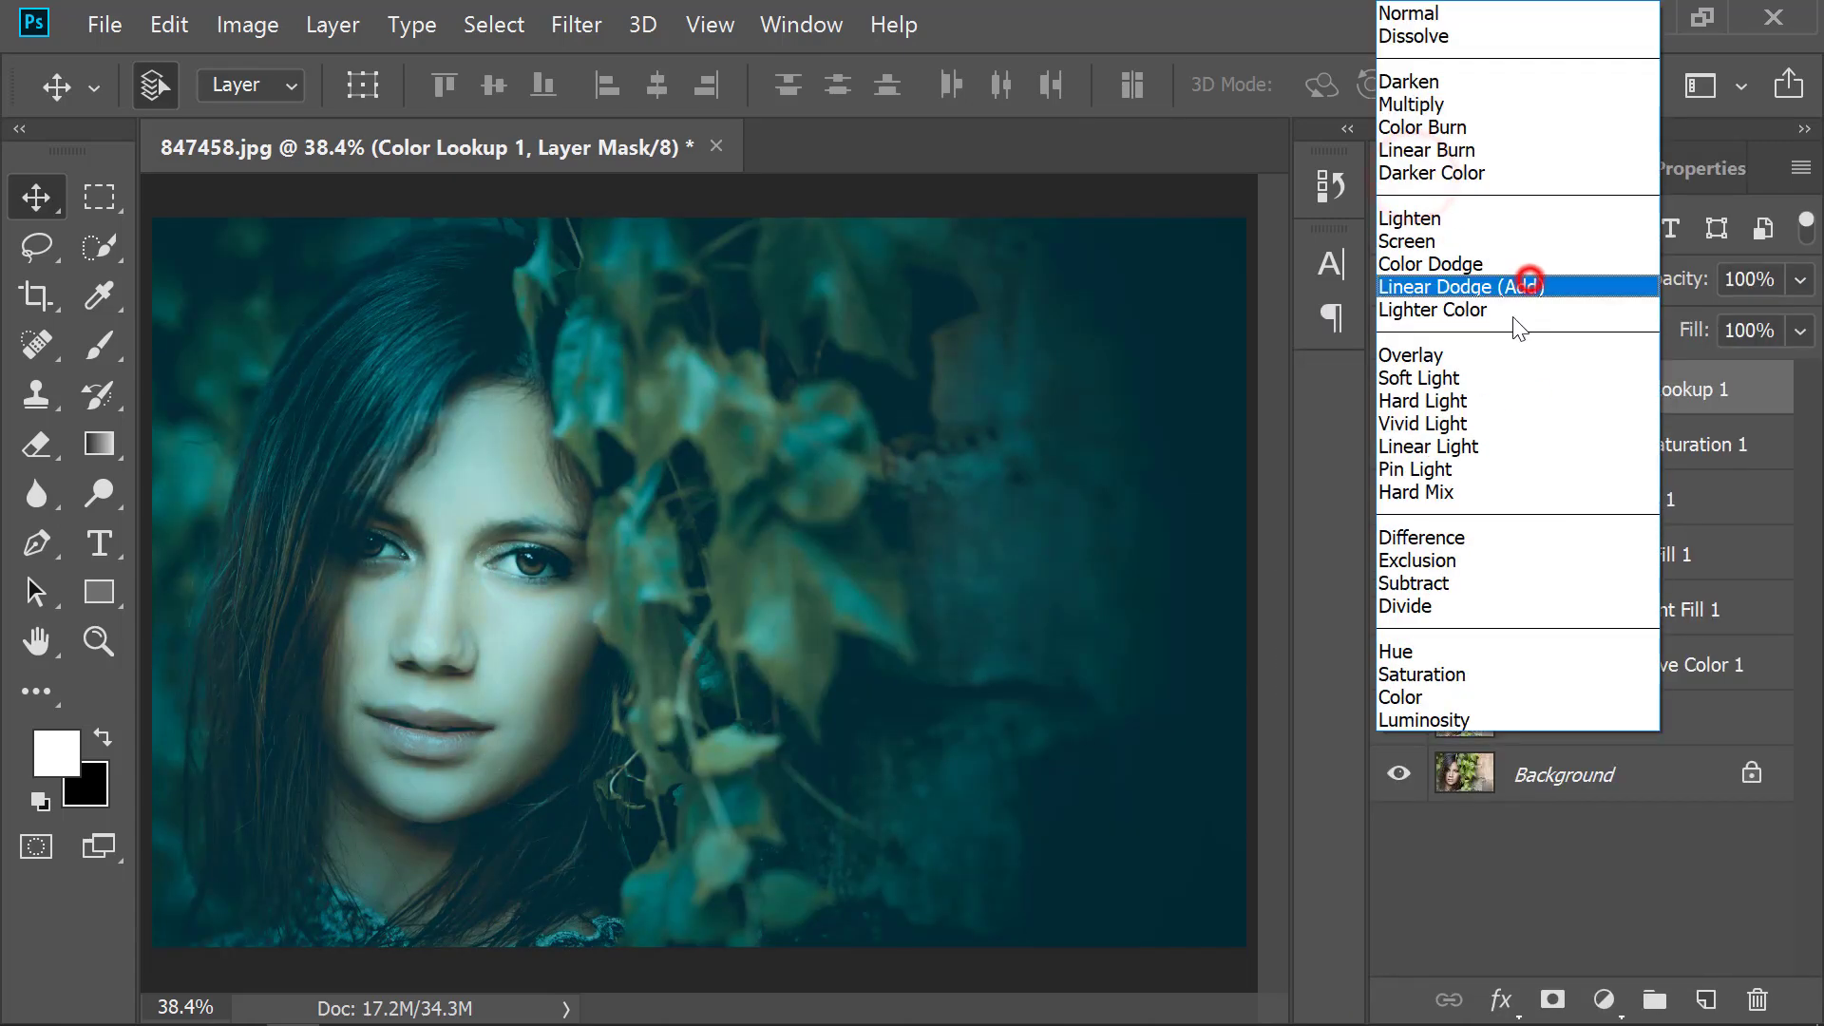
pyautogui.click(1454, 220)
pyautogui.click(1799, 280)
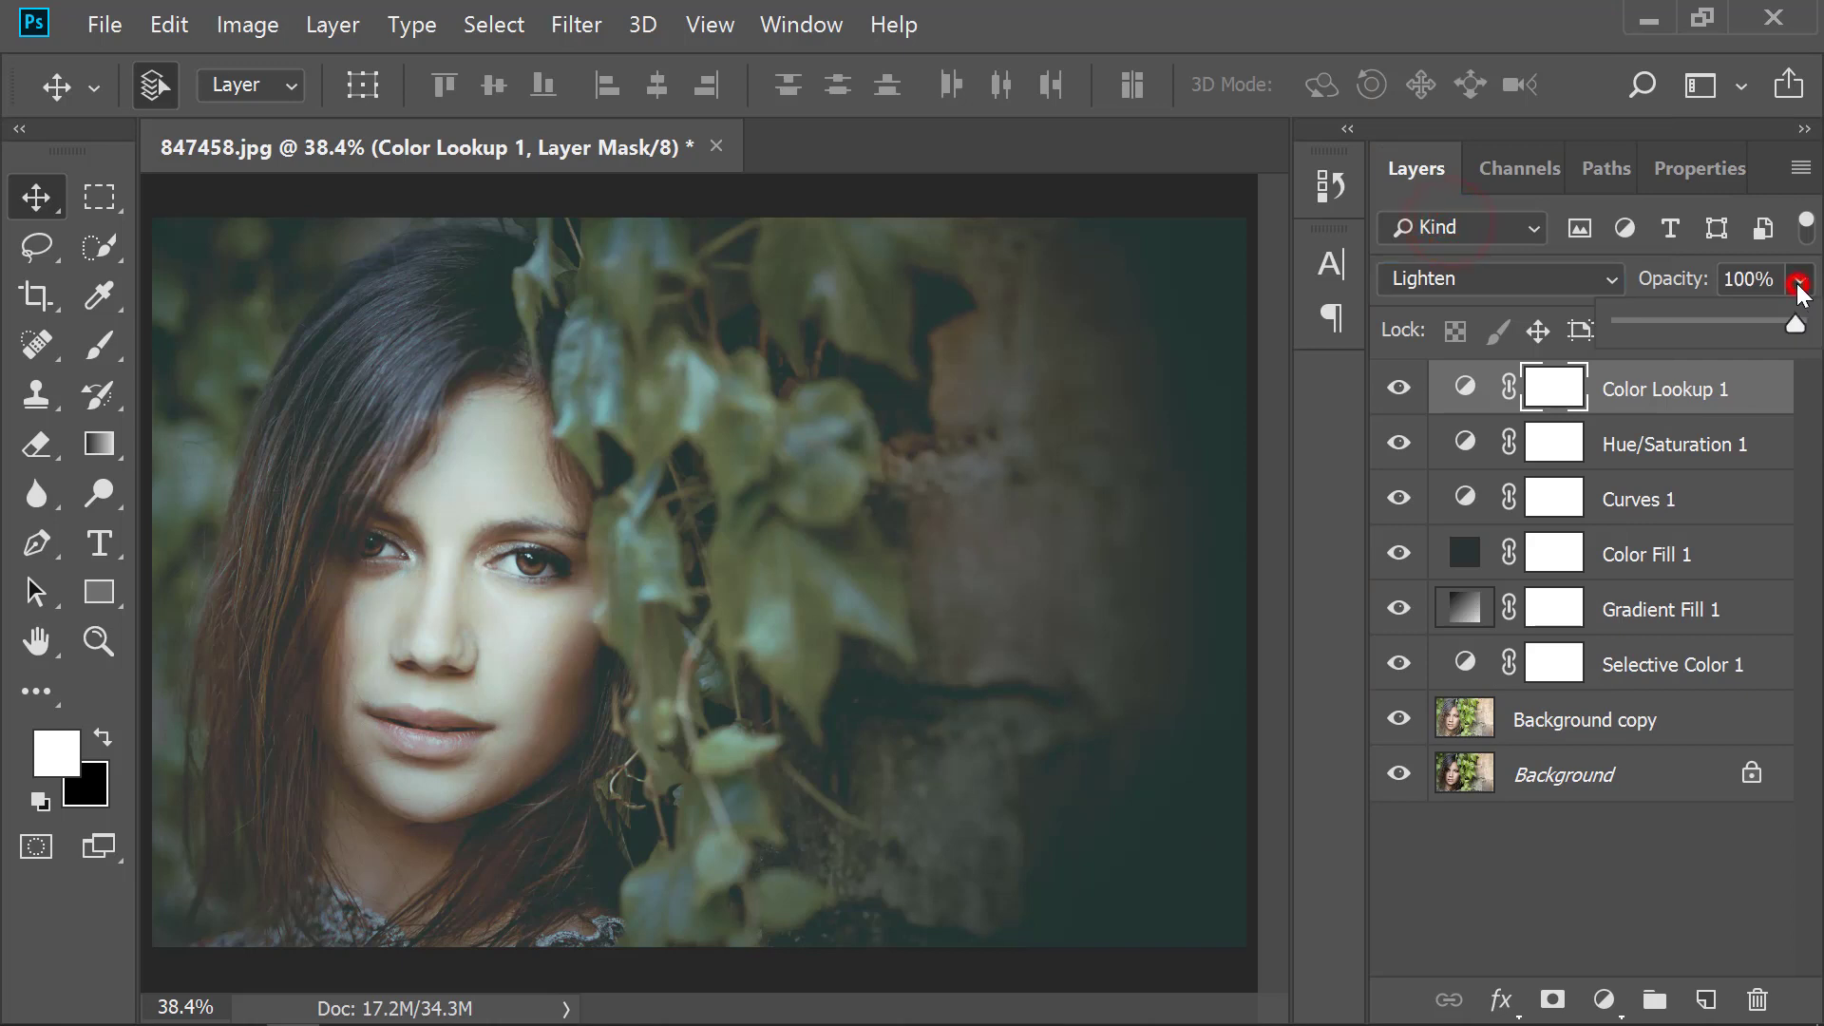
pyautogui.click(1678, 321)
pyautogui.moveTo(1675, 323); pyautogui.dragTo(1670, 323)
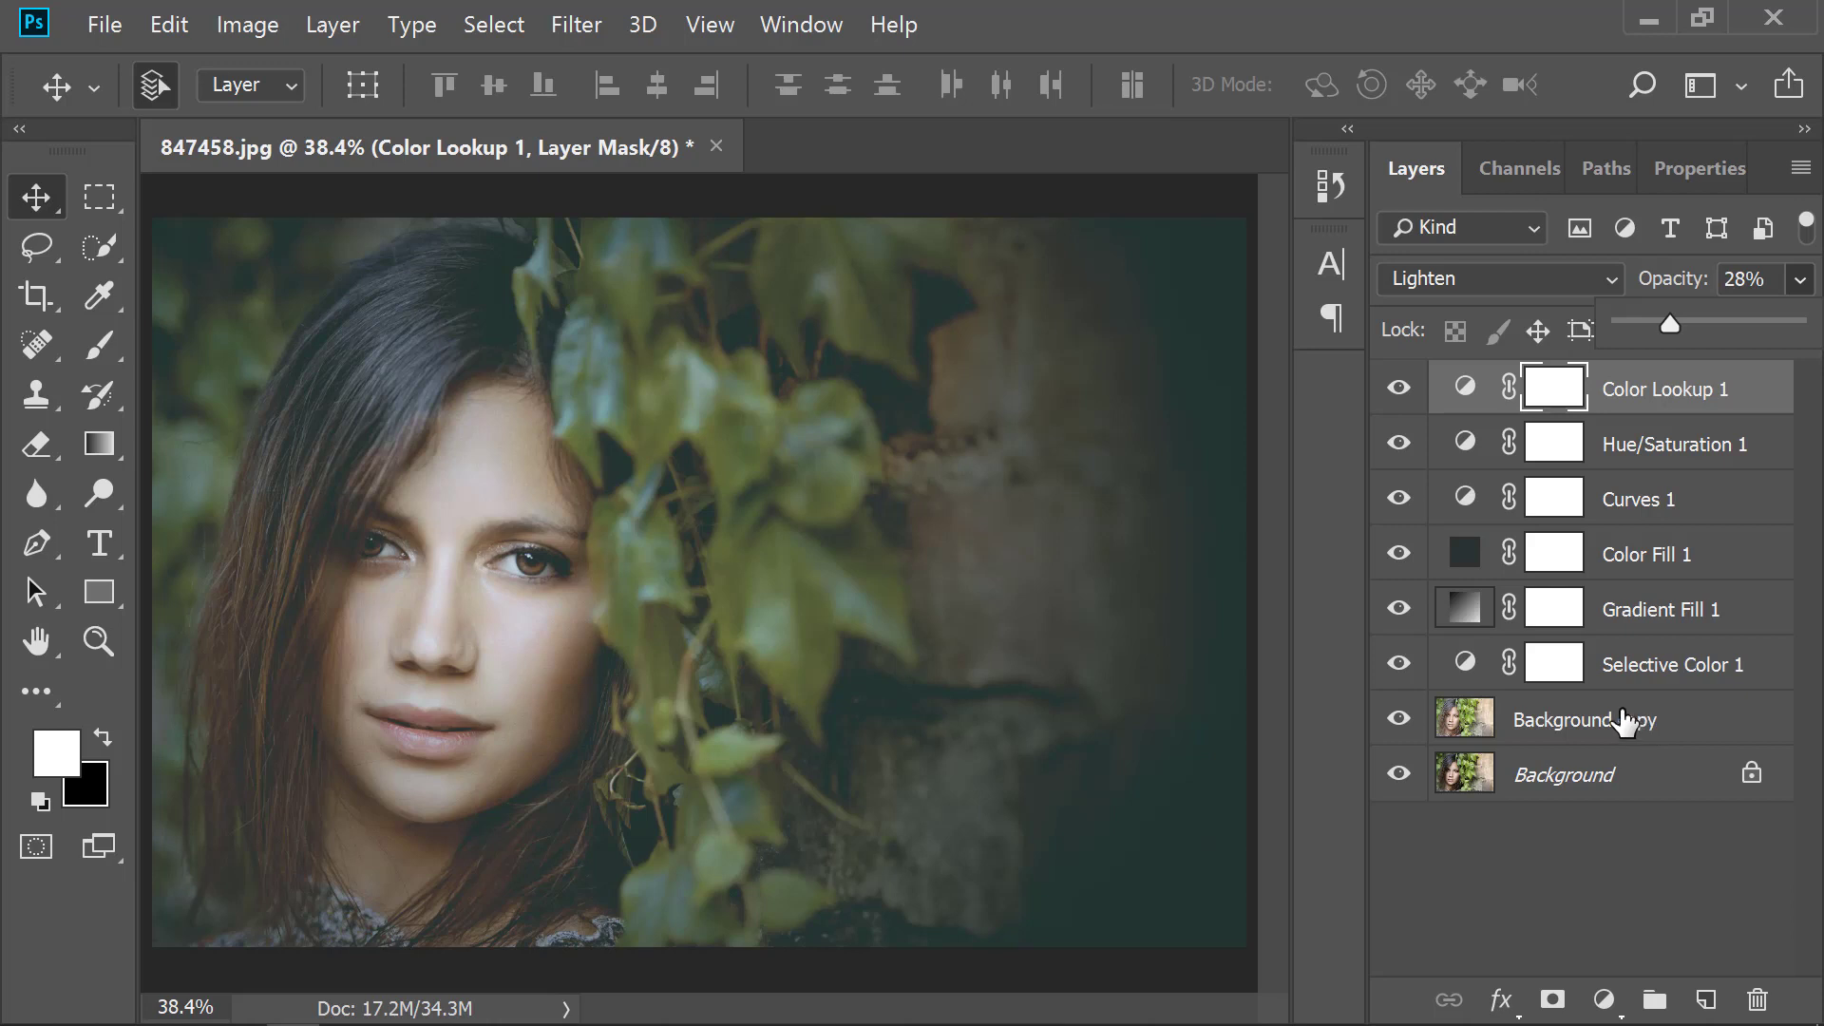
# - Group Background copy through Color Lookup 1 into Group 1, then stamp a merged Layer 1 above it
pyautogui.keyDown('shift'); pyautogui.click(1571, 731); pyautogui.keyUp('shift')
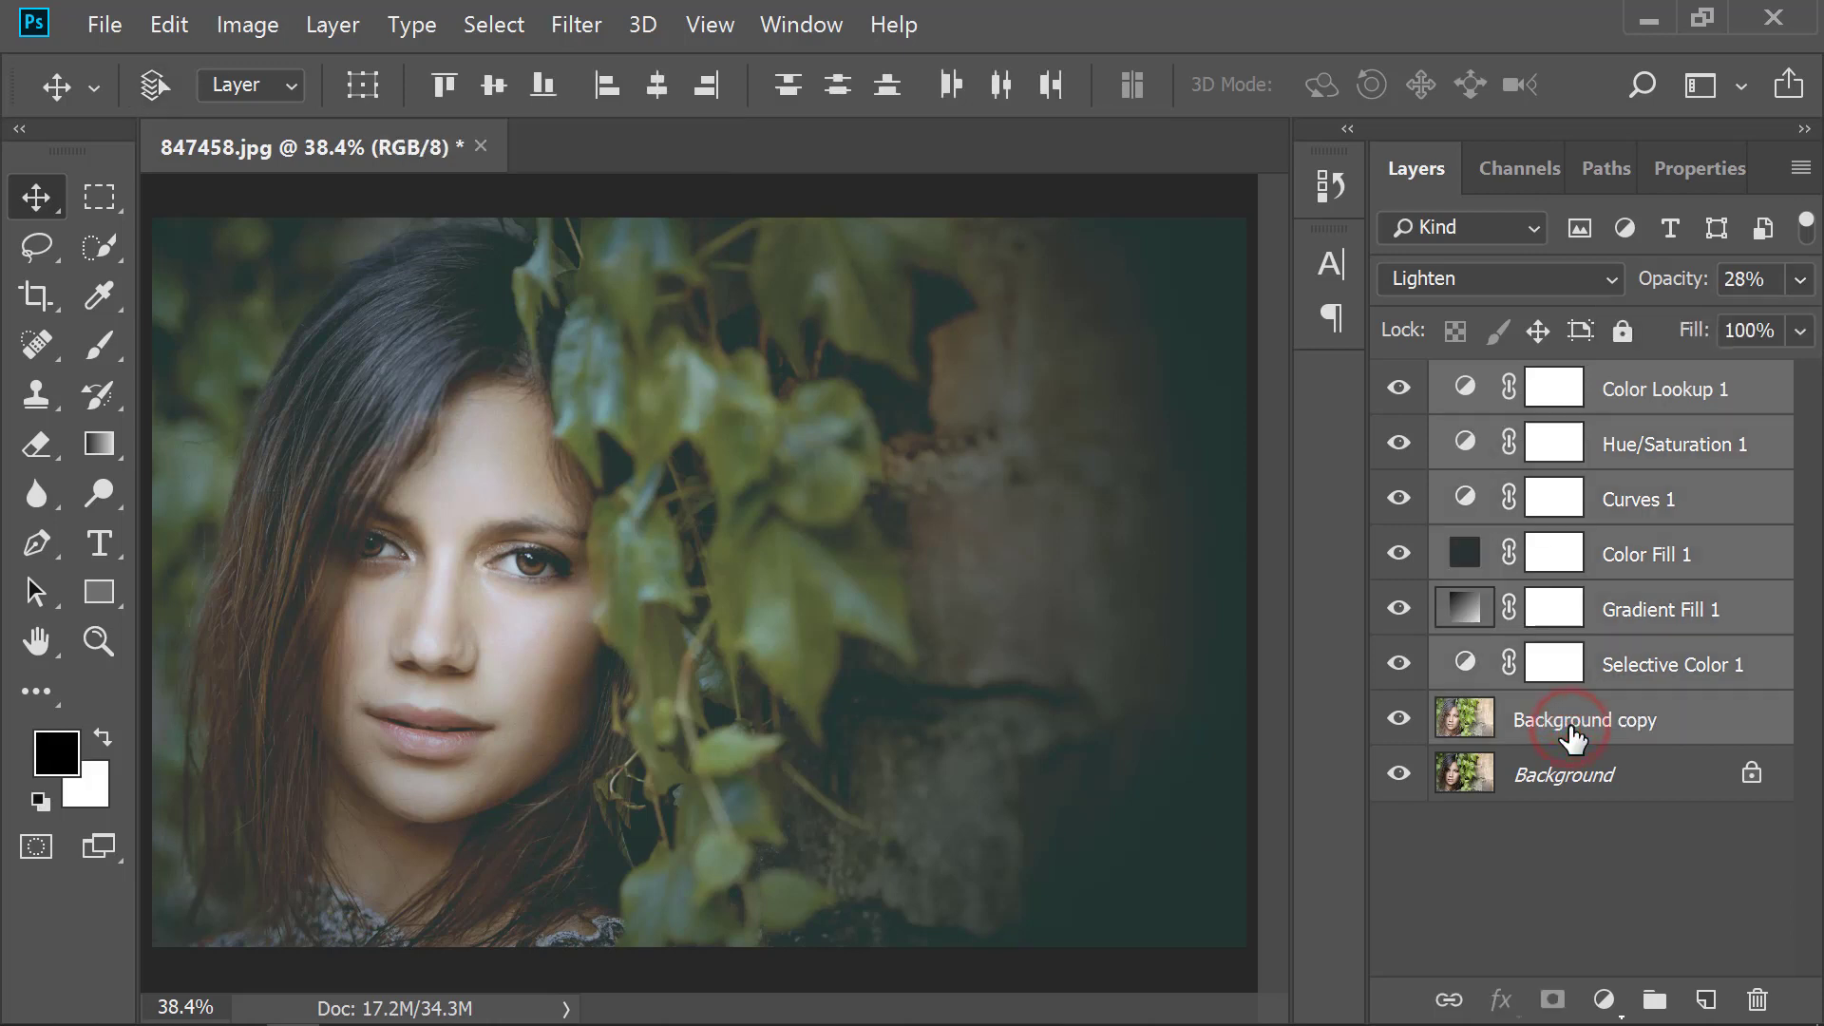
pyautogui.hotkey('ctrl', 'g')
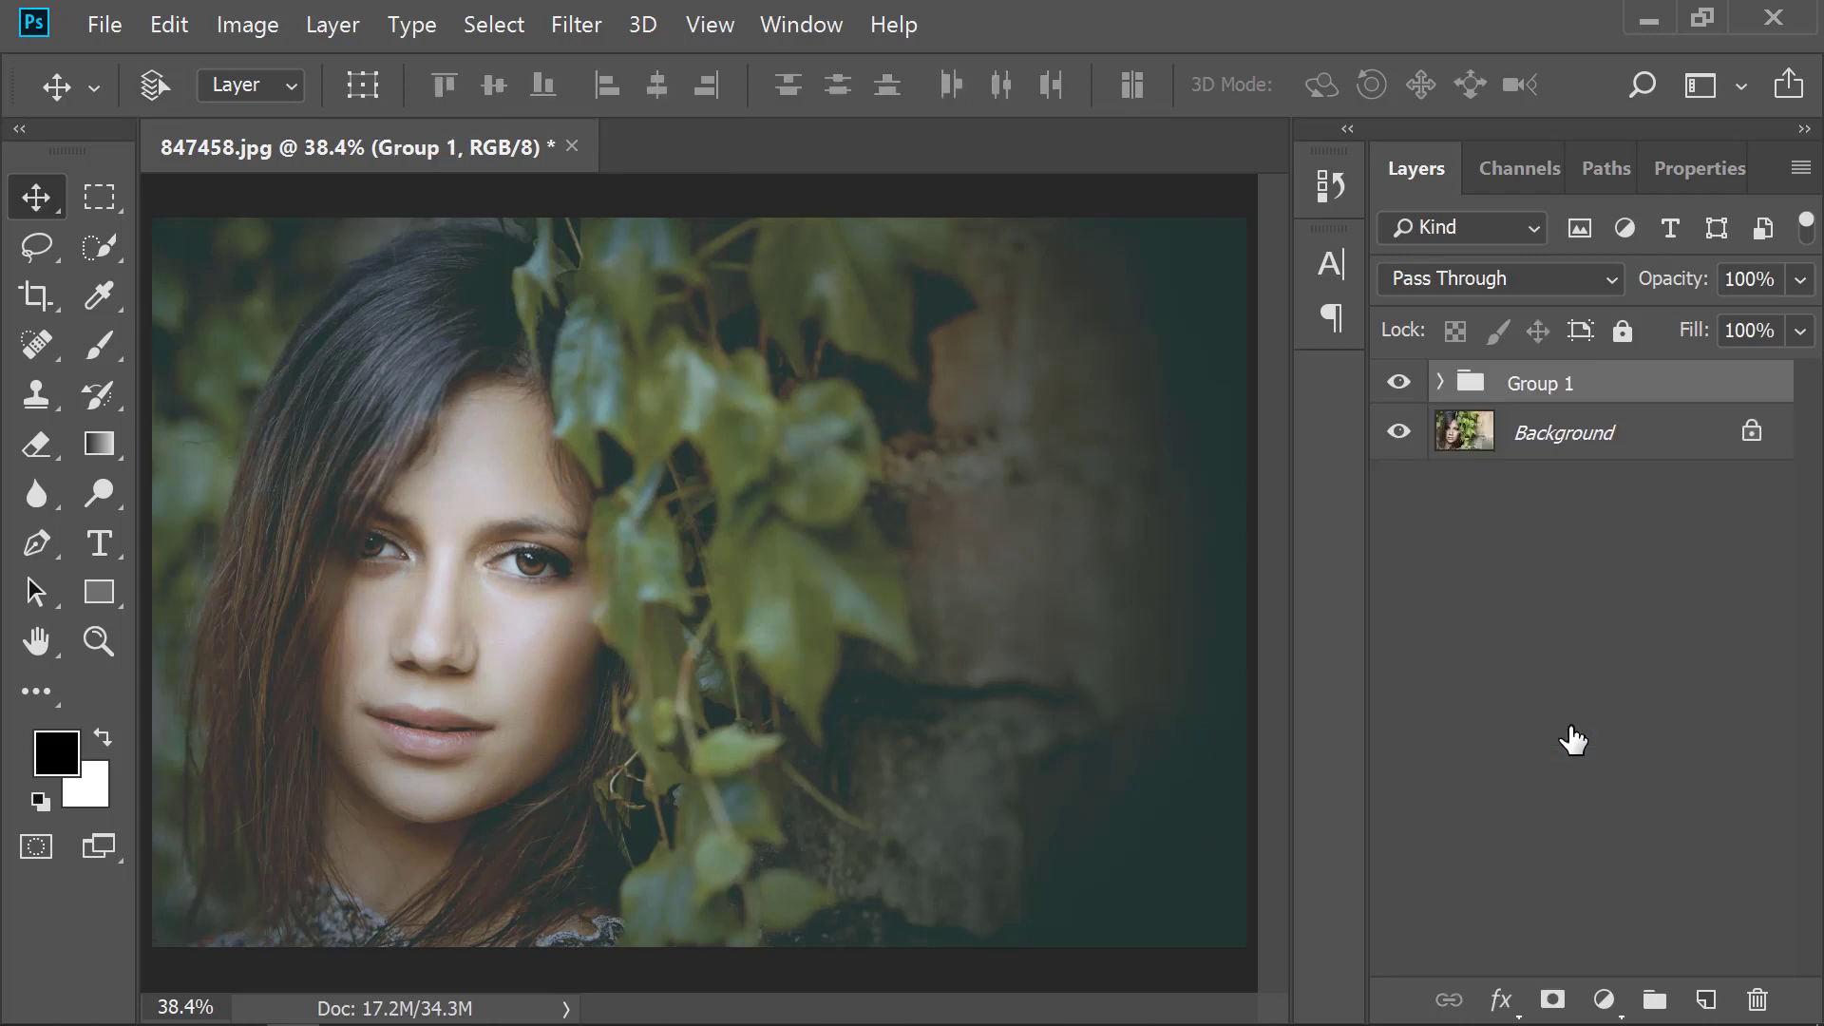
pyautogui.hotkey('ctrl', 'shift', 'alt', 'e')
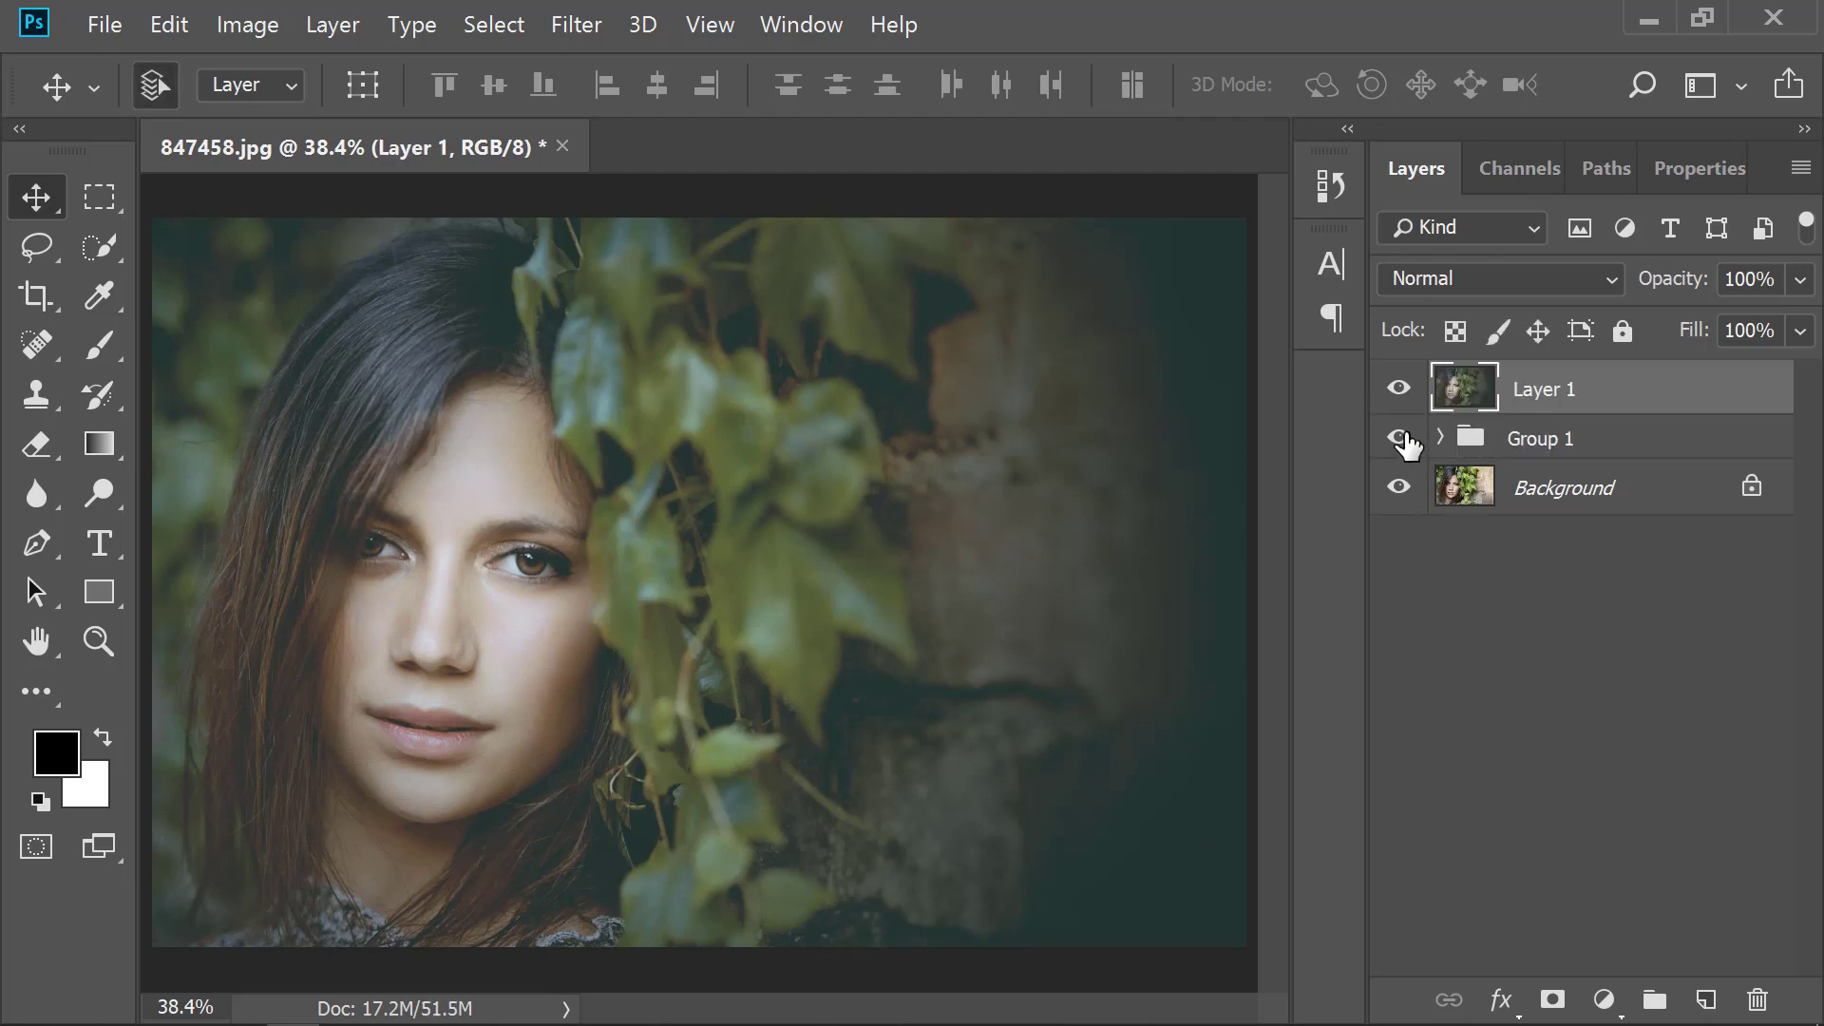
pyautogui.click(1401, 435)
pyautogui.click(1401, 388)
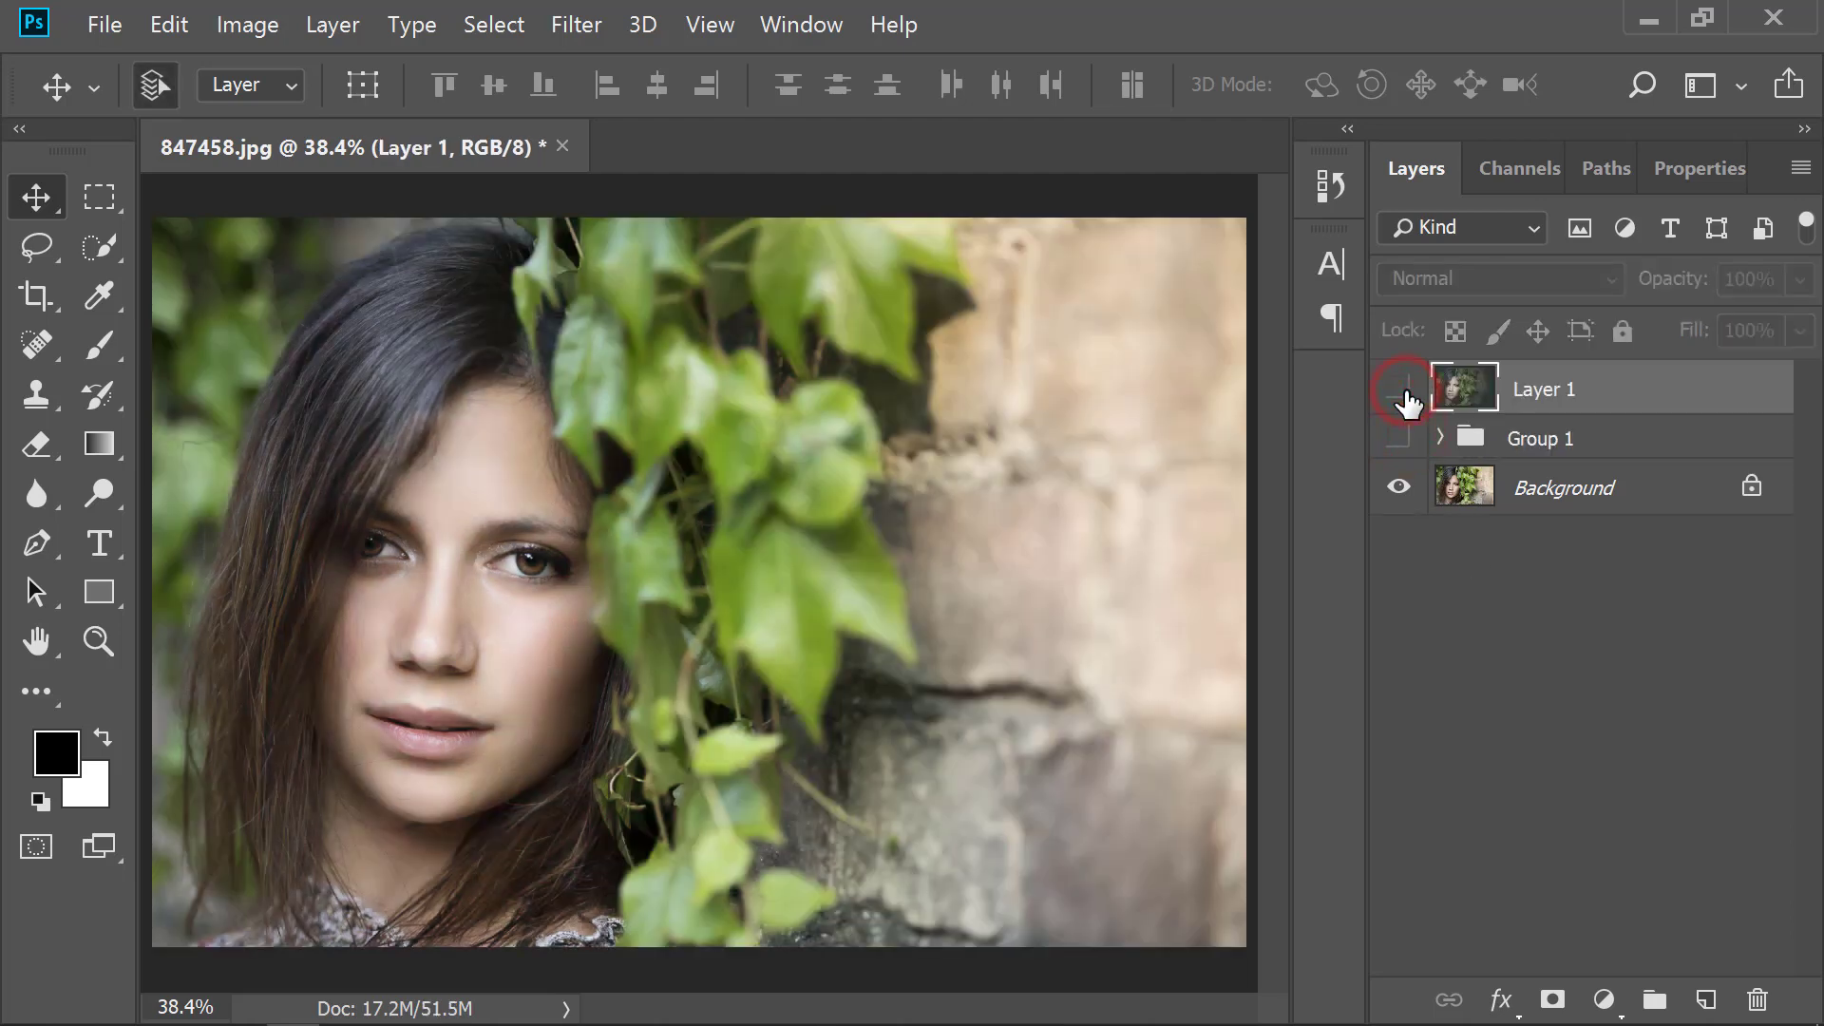
pyautogui.click(1401, 388)
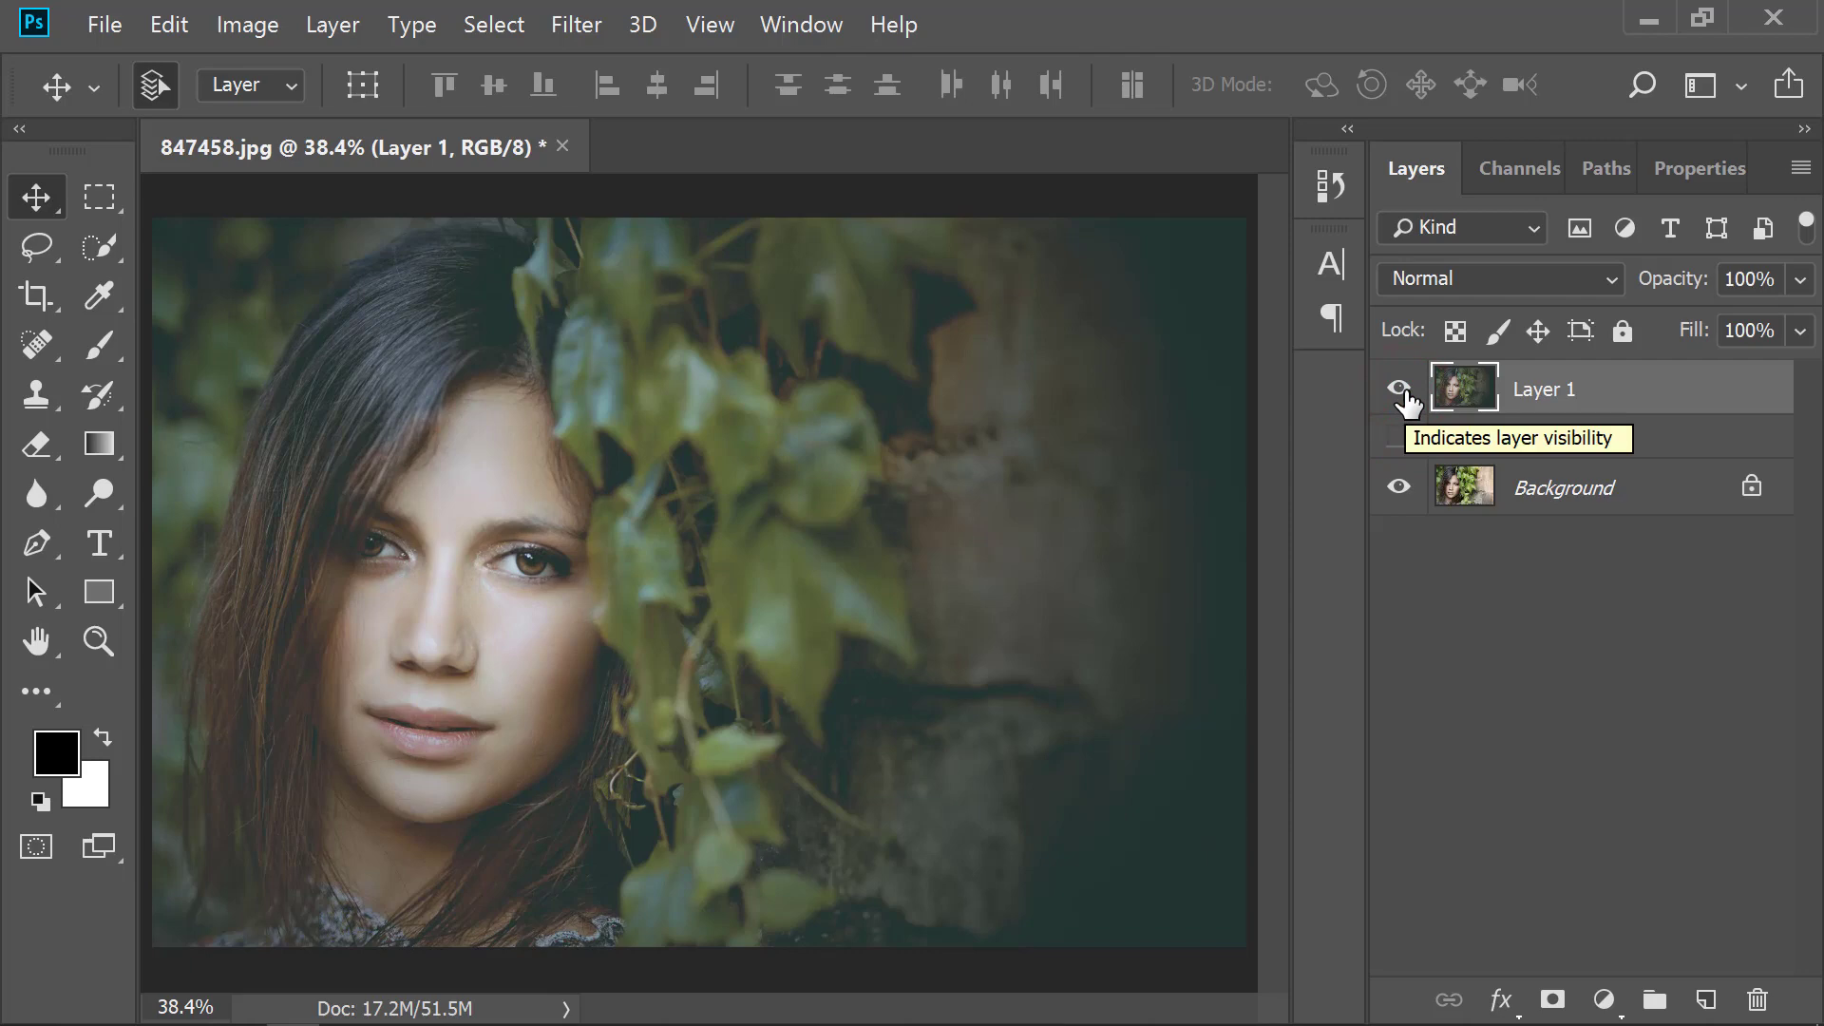